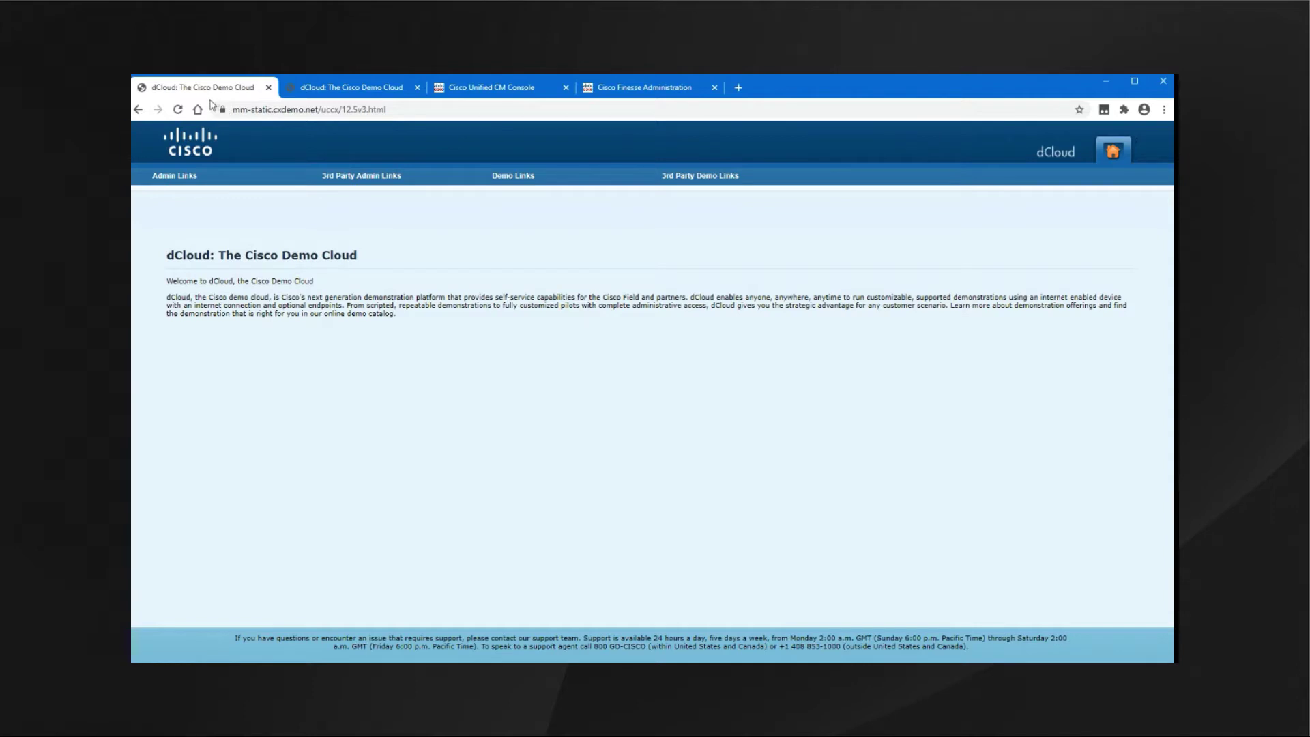
Open Finesse Desktop from the dCloud demo links and sign in with the prefilled agent credentials, choosing Jabber Desktop as the preferred device
mouse_move(513, 178)
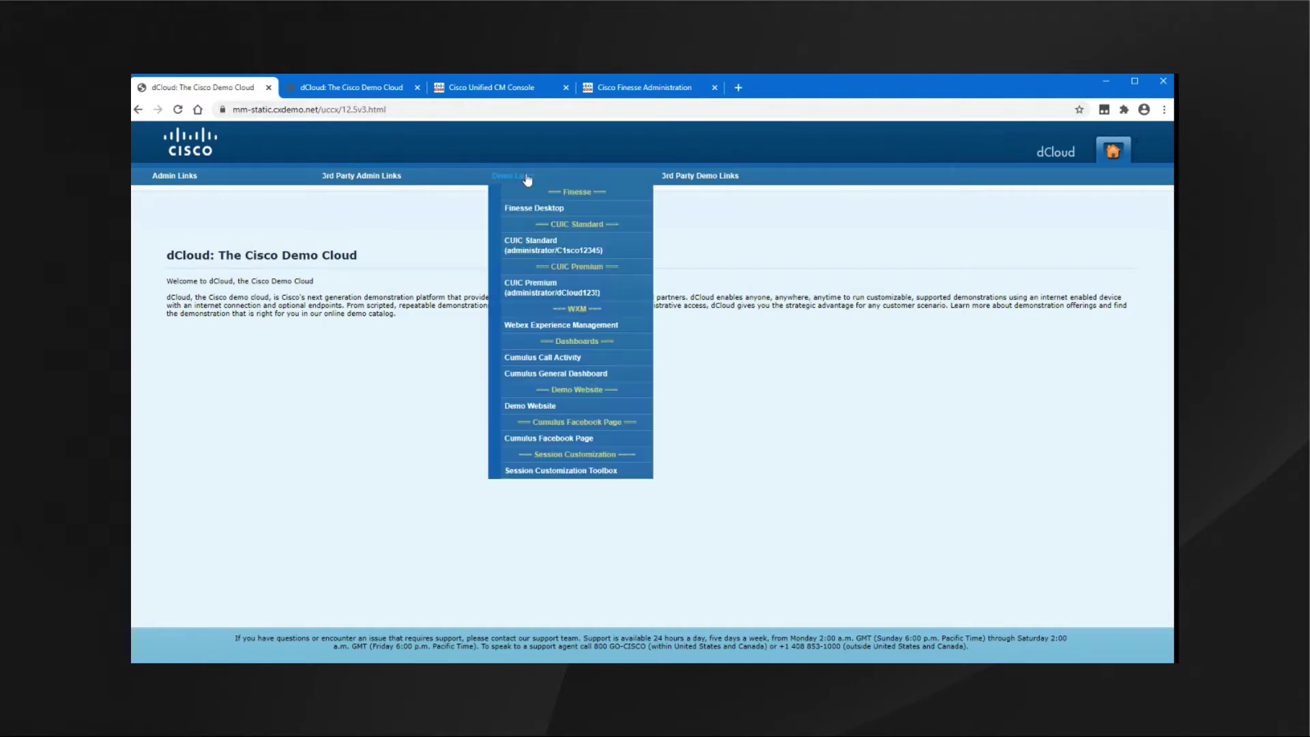
left_click(530, 215)
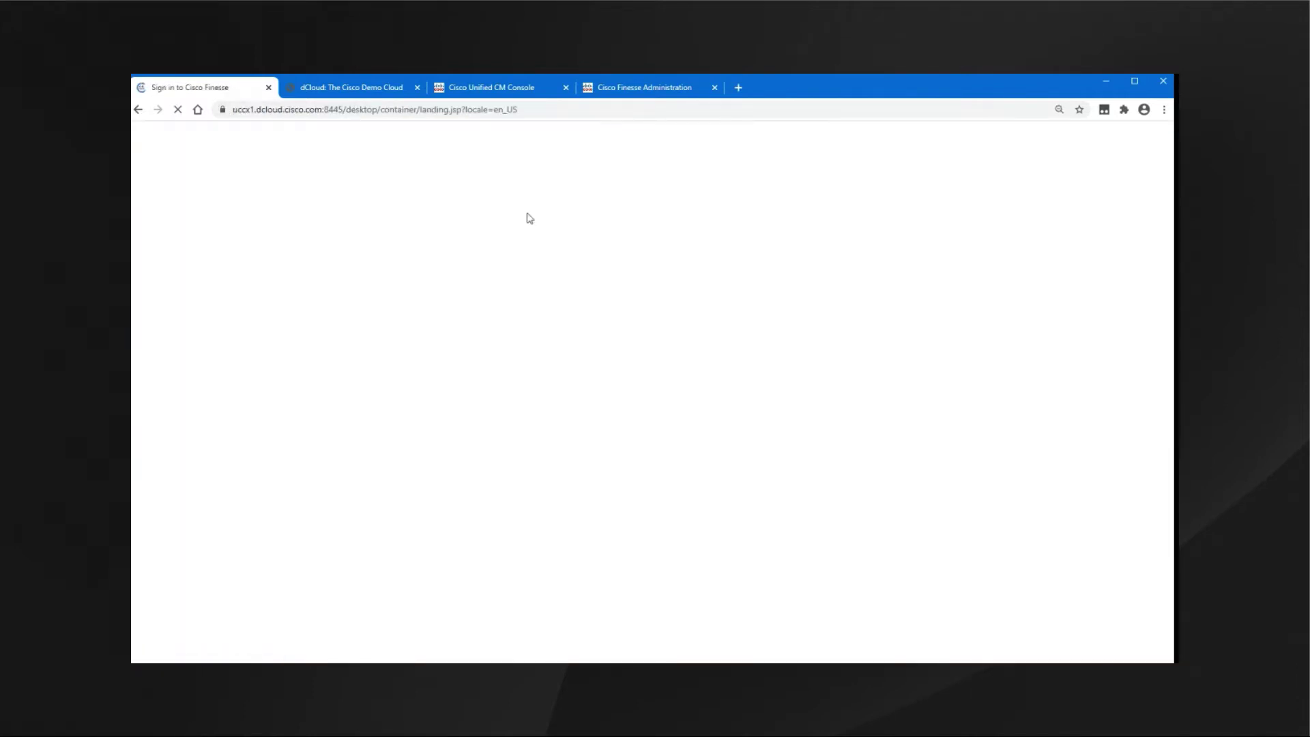
left_click(691, 367)
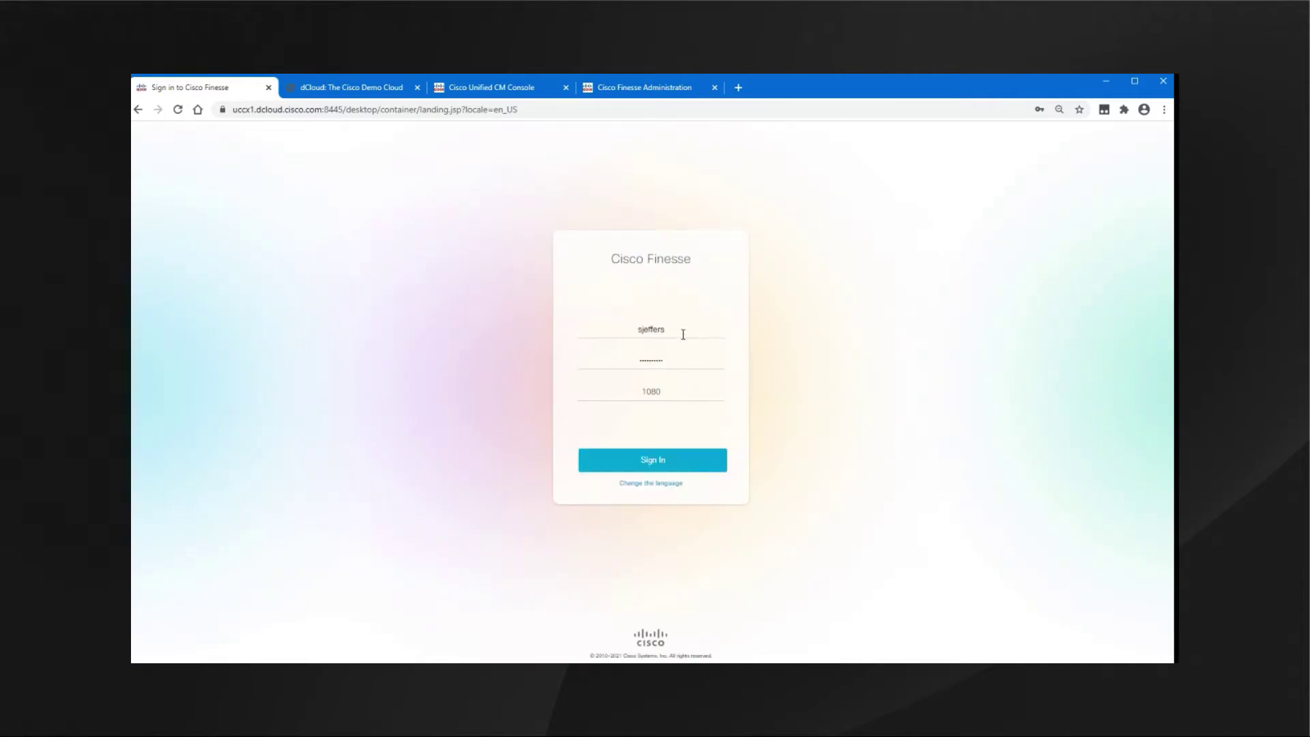
left_click(684, 463)
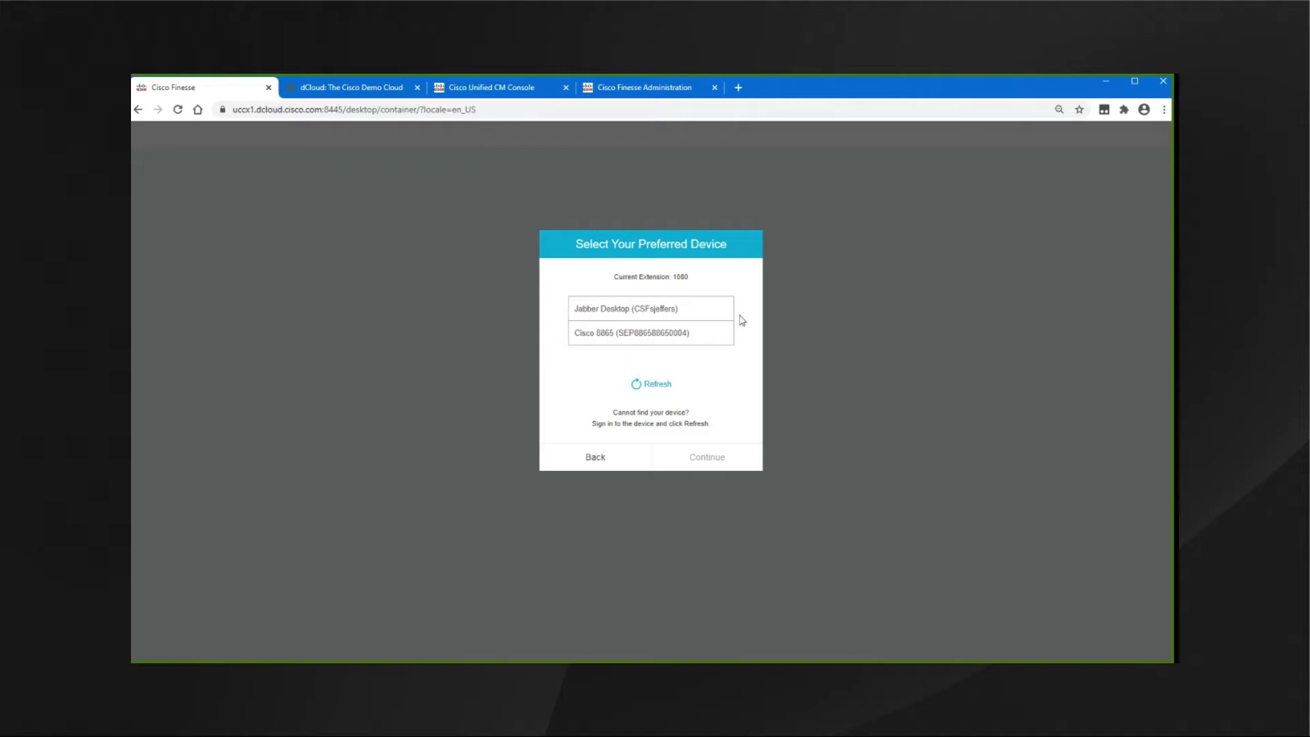
left_click(700, 314)
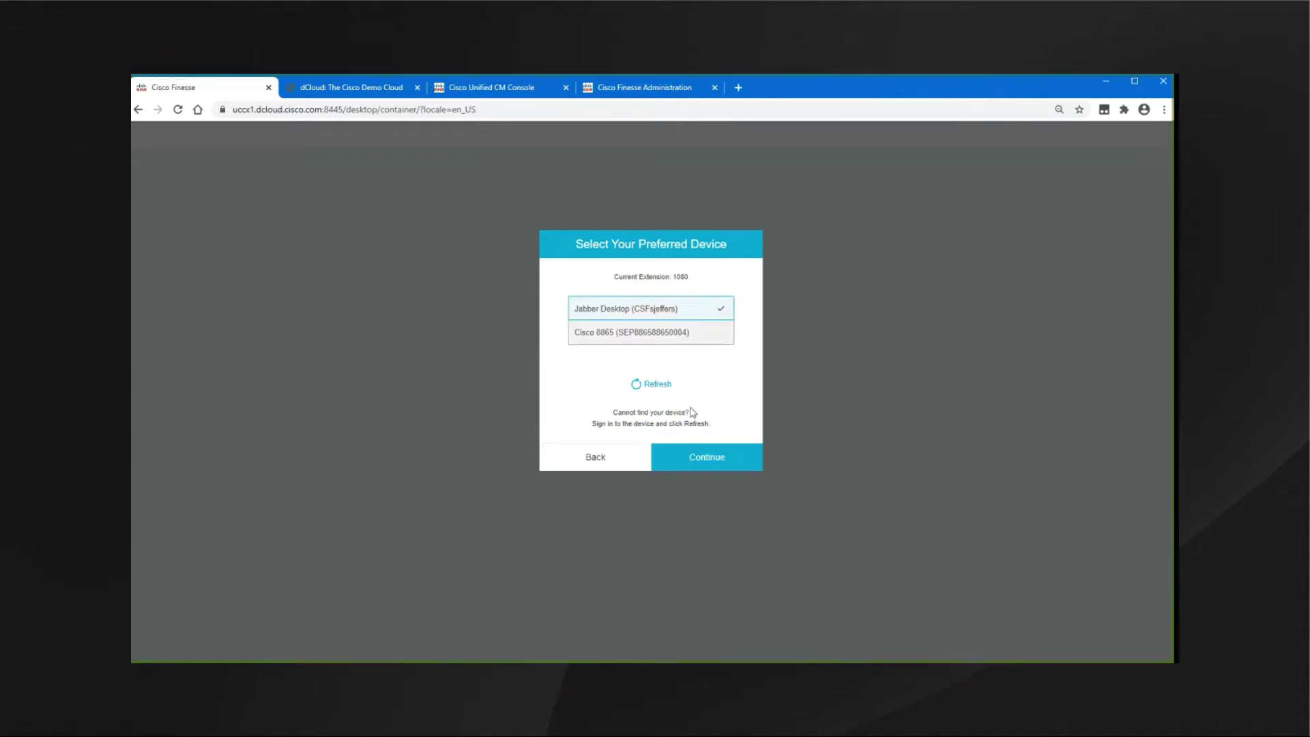
left_click(717, 458)
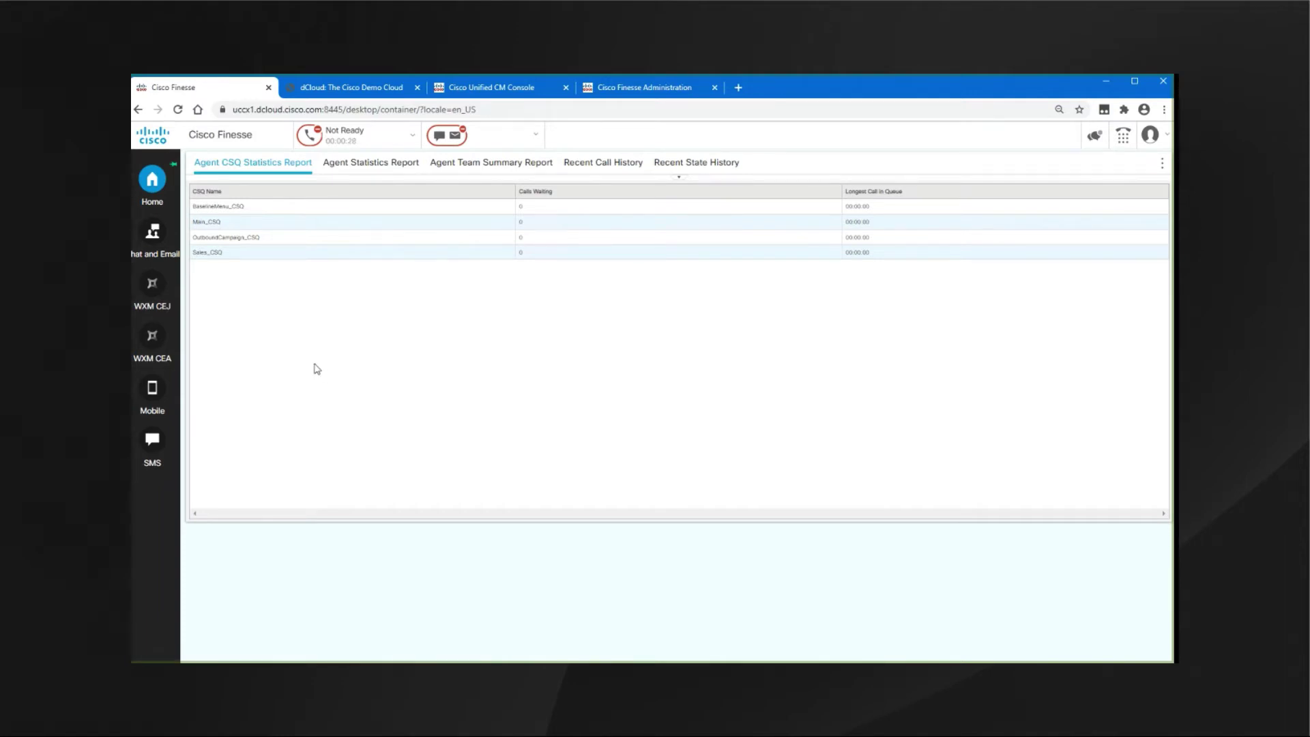
Open Cisco Unified CCX Administration from the dCloud admin links, log in as administrator and display the System Parameters configuration
left_click(349, 90)
mouse_move(187, 178)
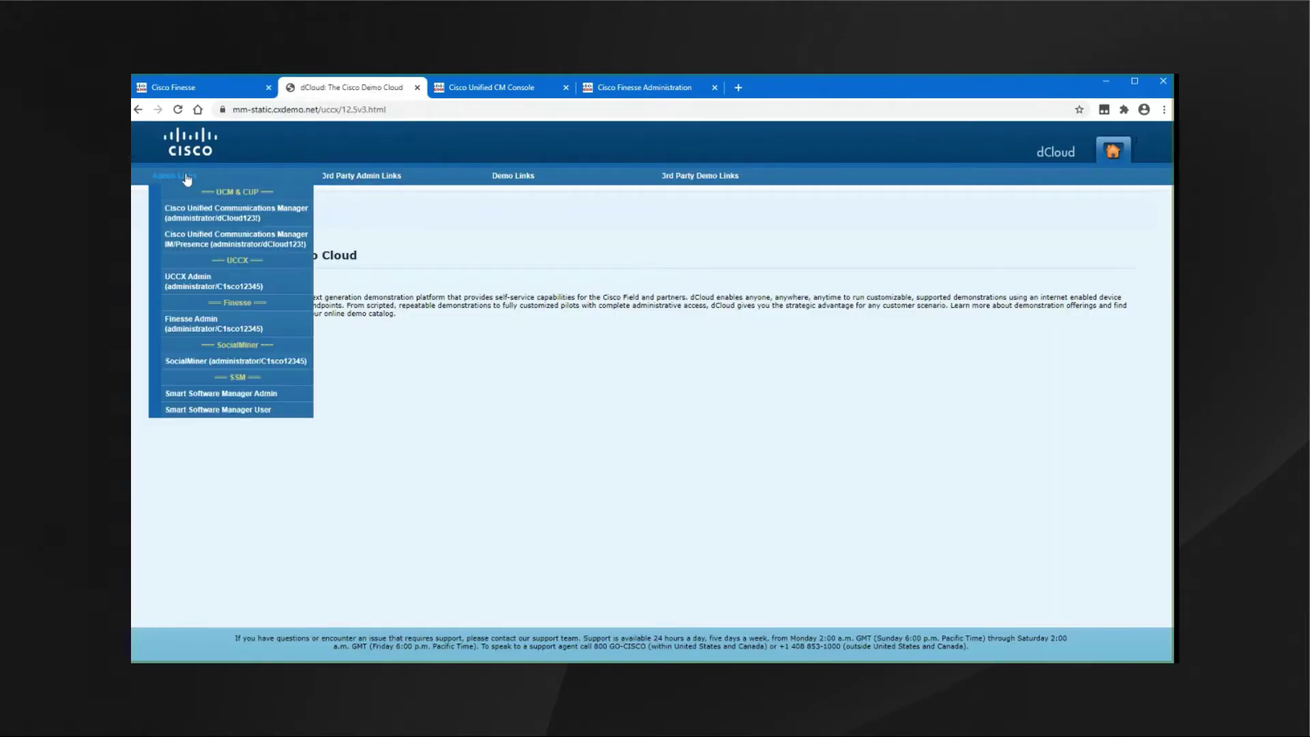
left_click(198, 279)
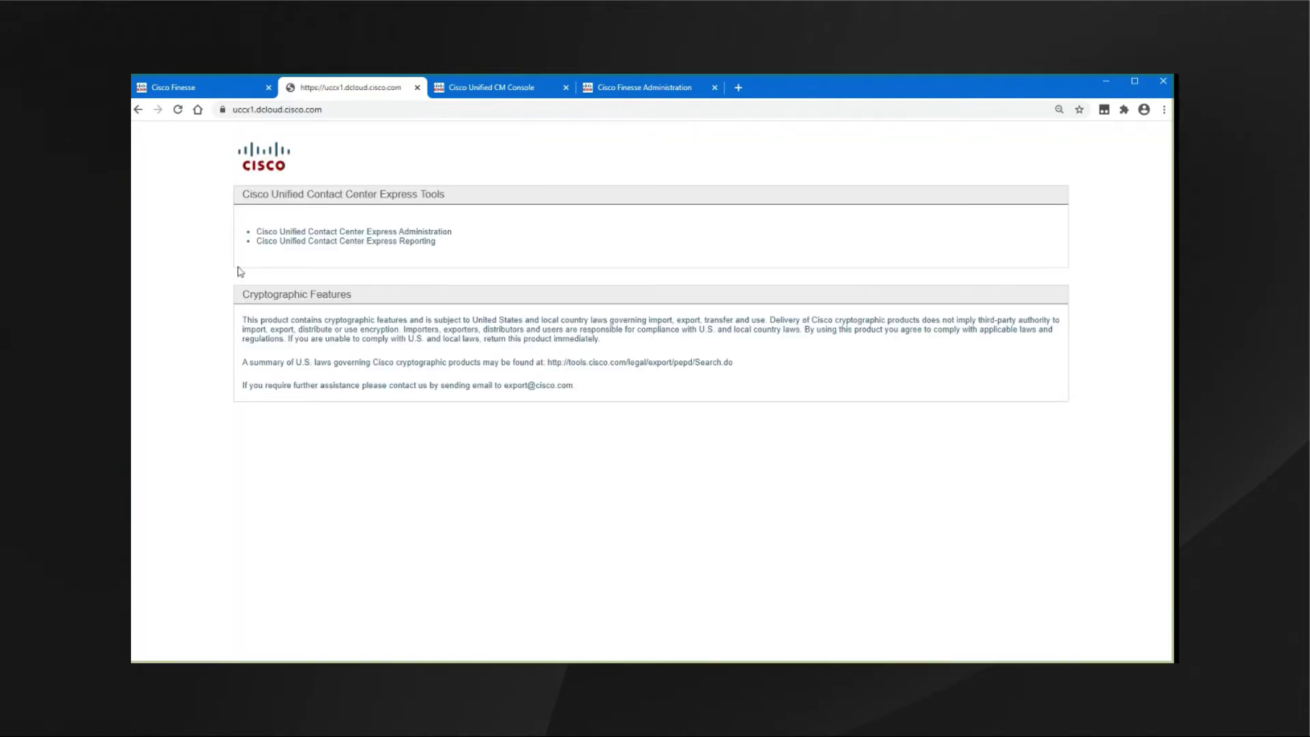
left_click(345, 233)
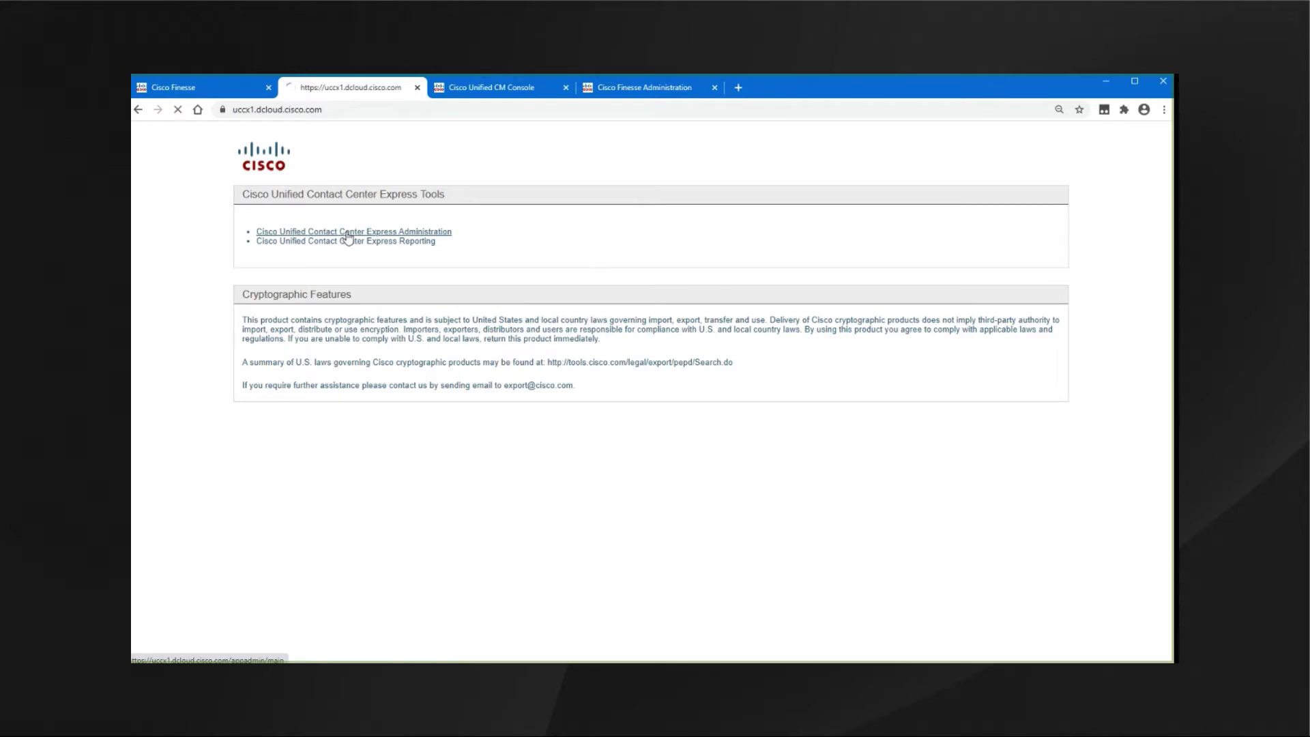
left_click(1041, 219)
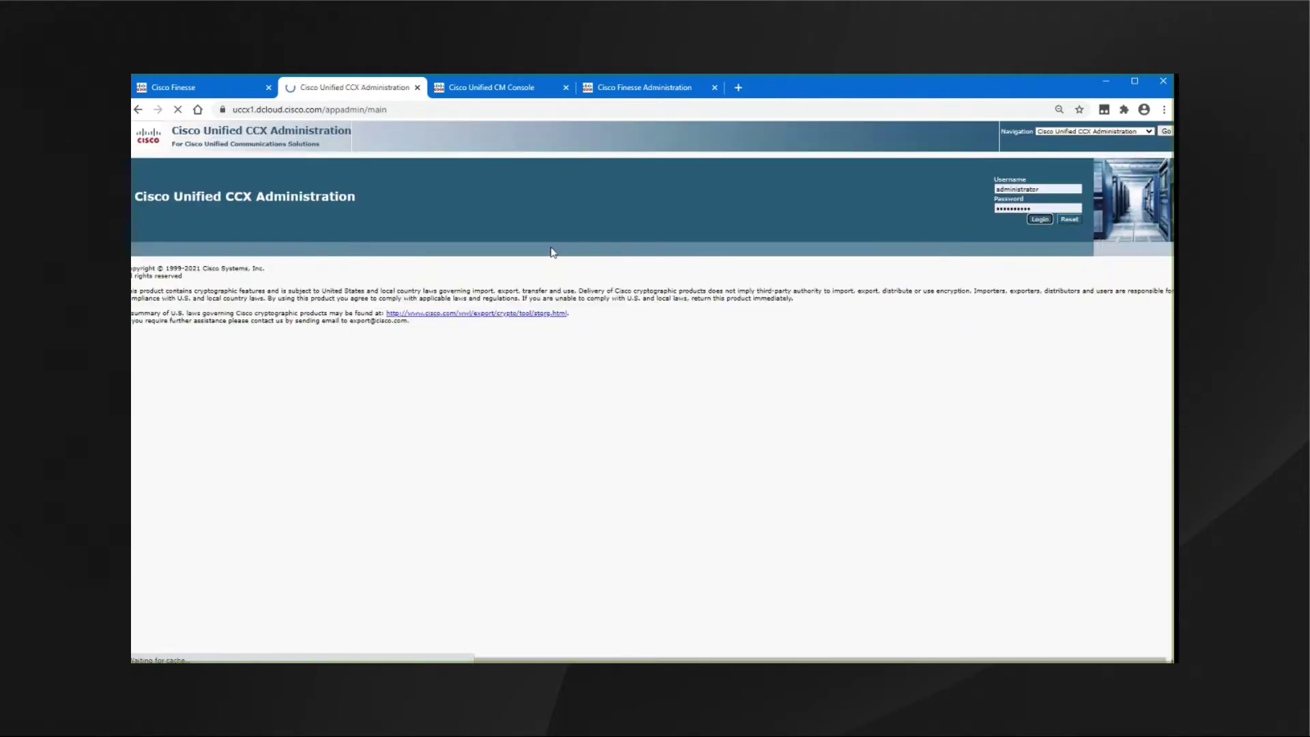
mouse_move(147, 161)
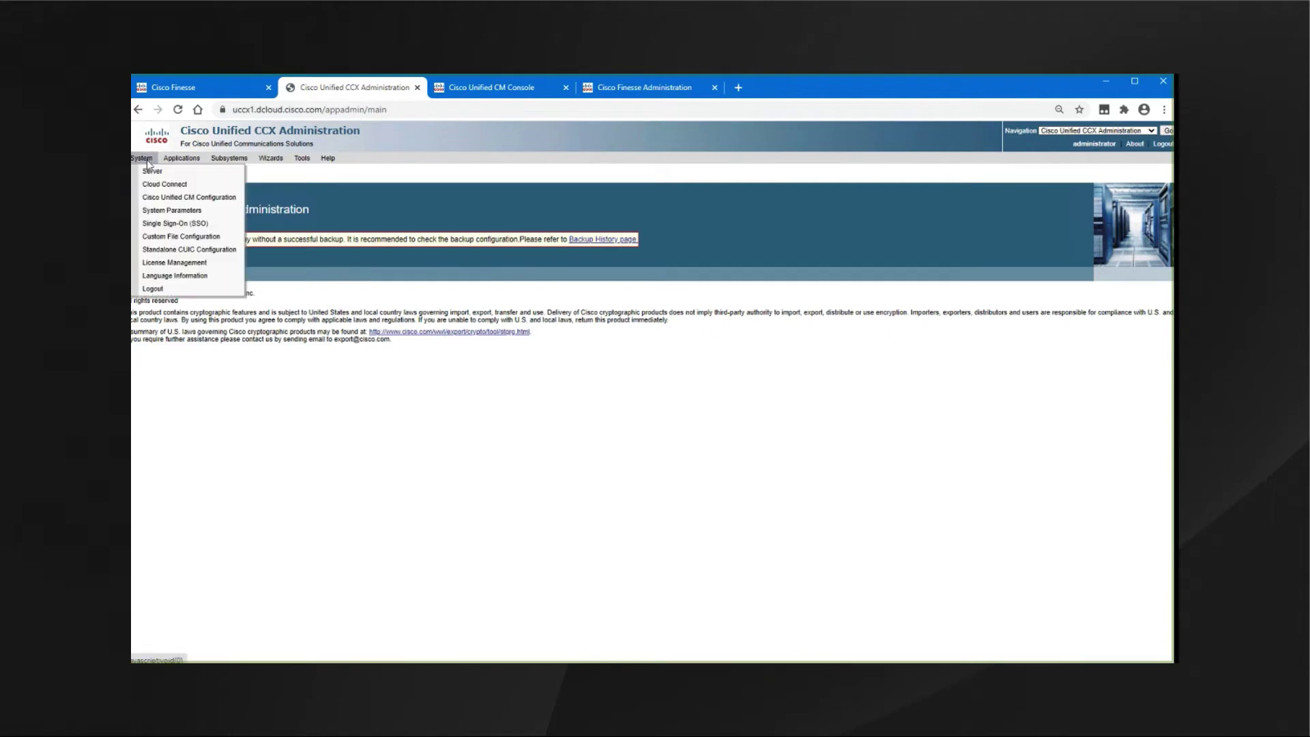
left_click(161, 212)
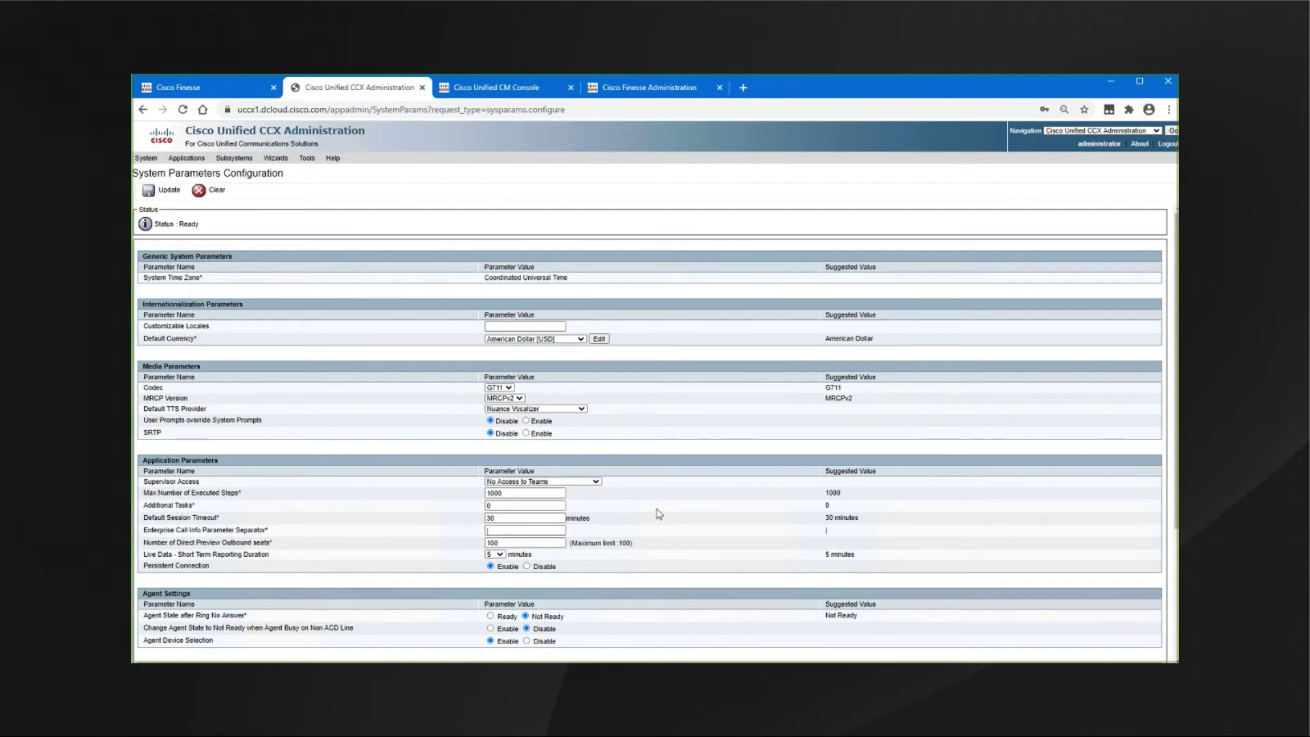
Switch to Cisco Unified CM Administration, log in as administrator and open the phone search page
left_click(493, 89)
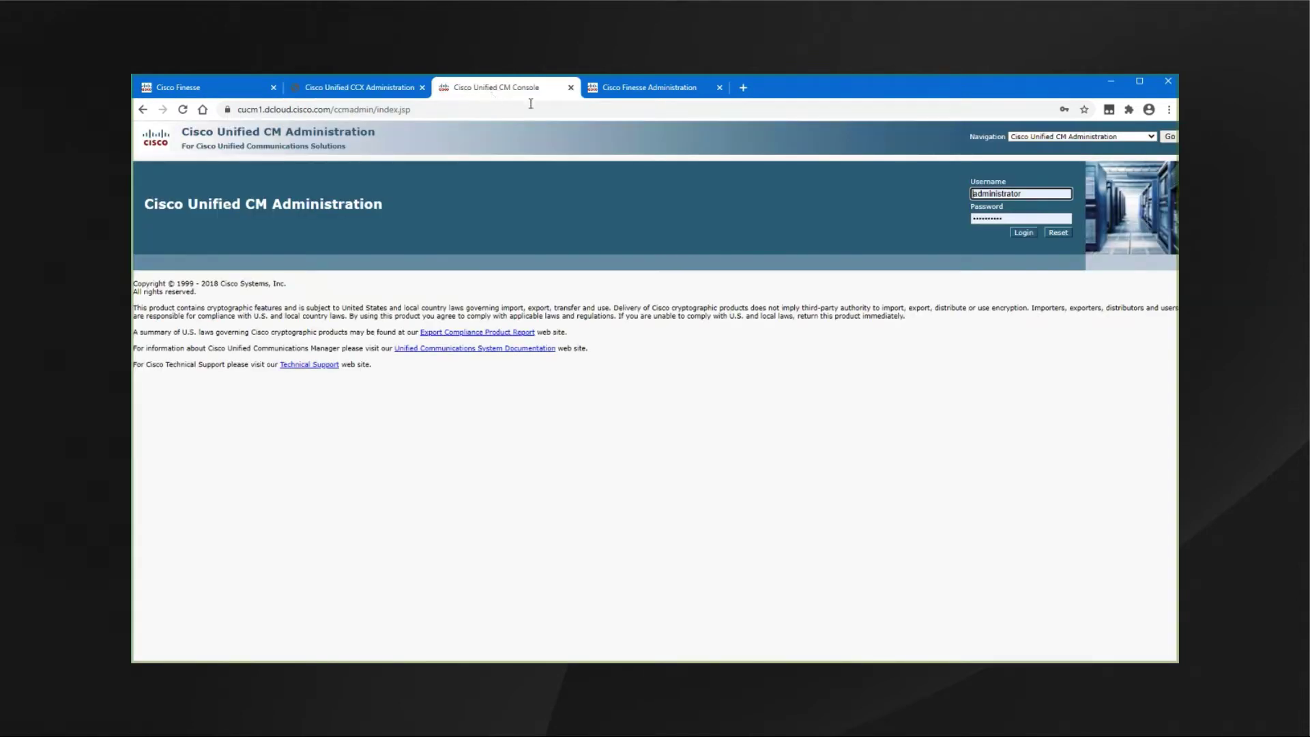
left_click(1017, 232)
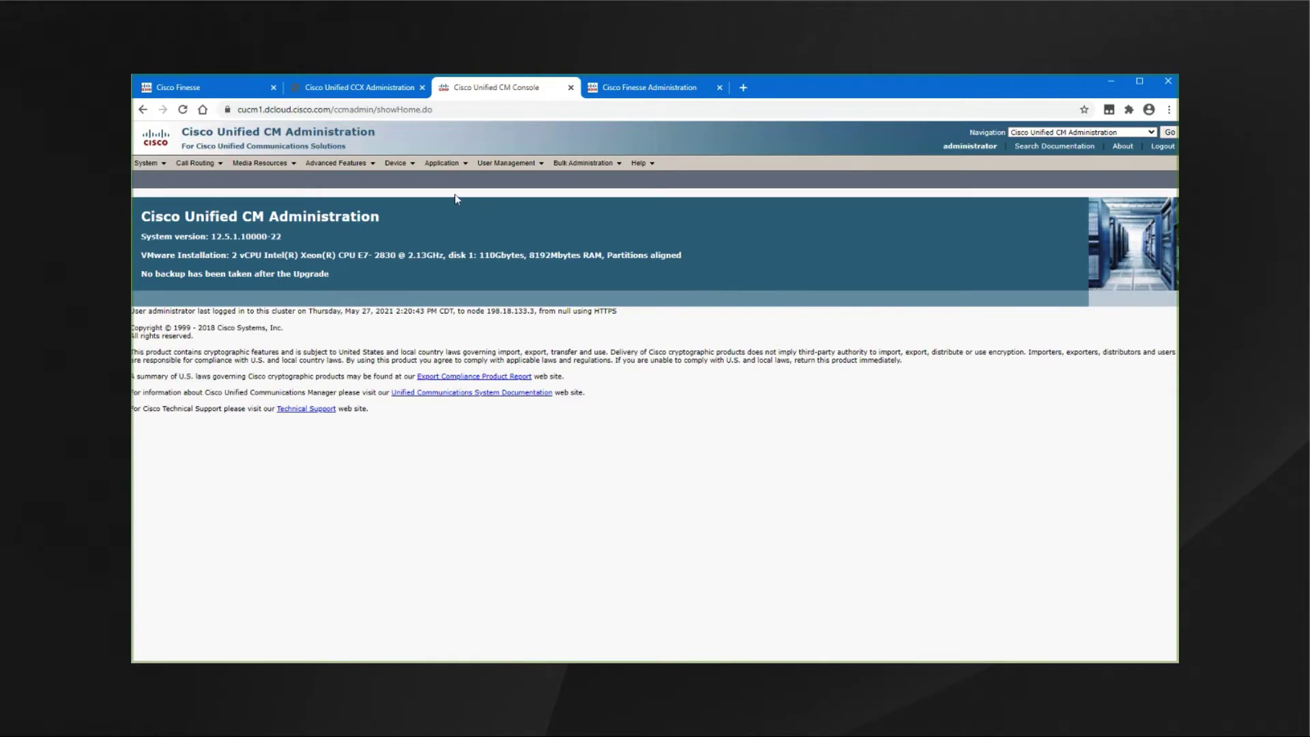
mouse_move(408, 167)
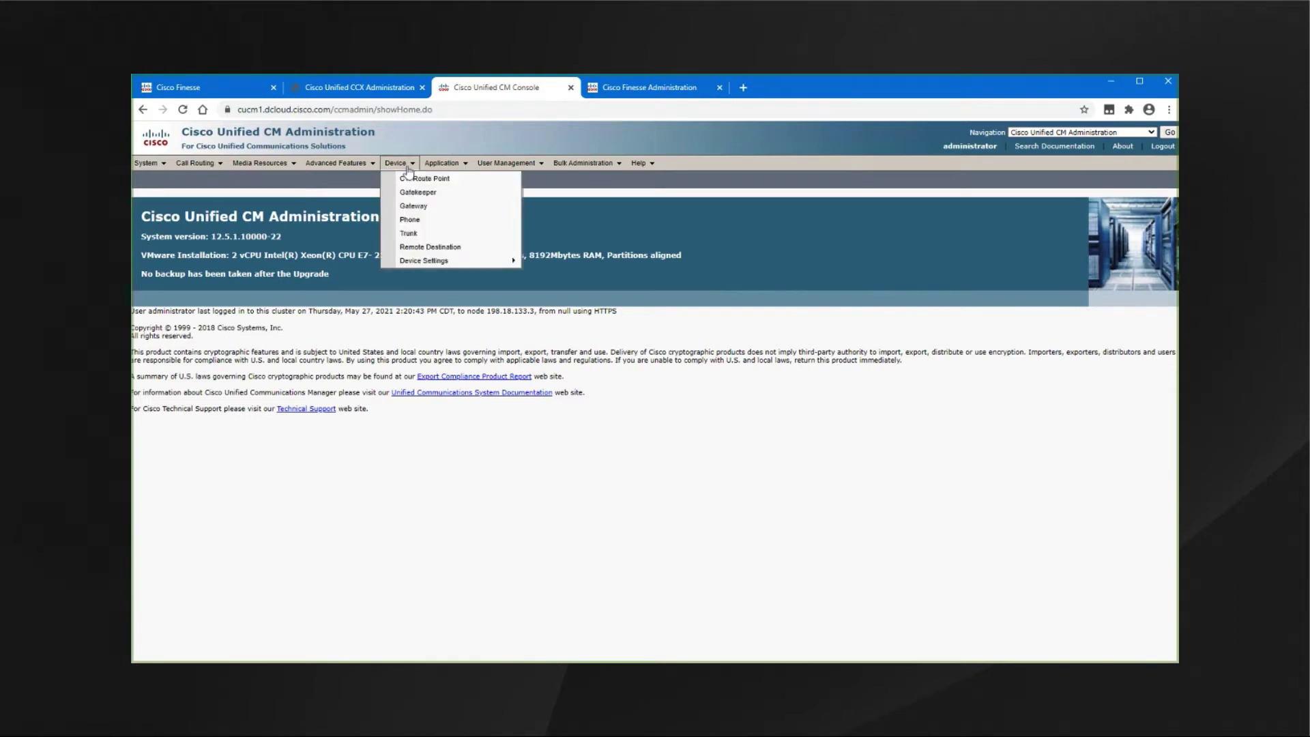
left_click(410, 221)
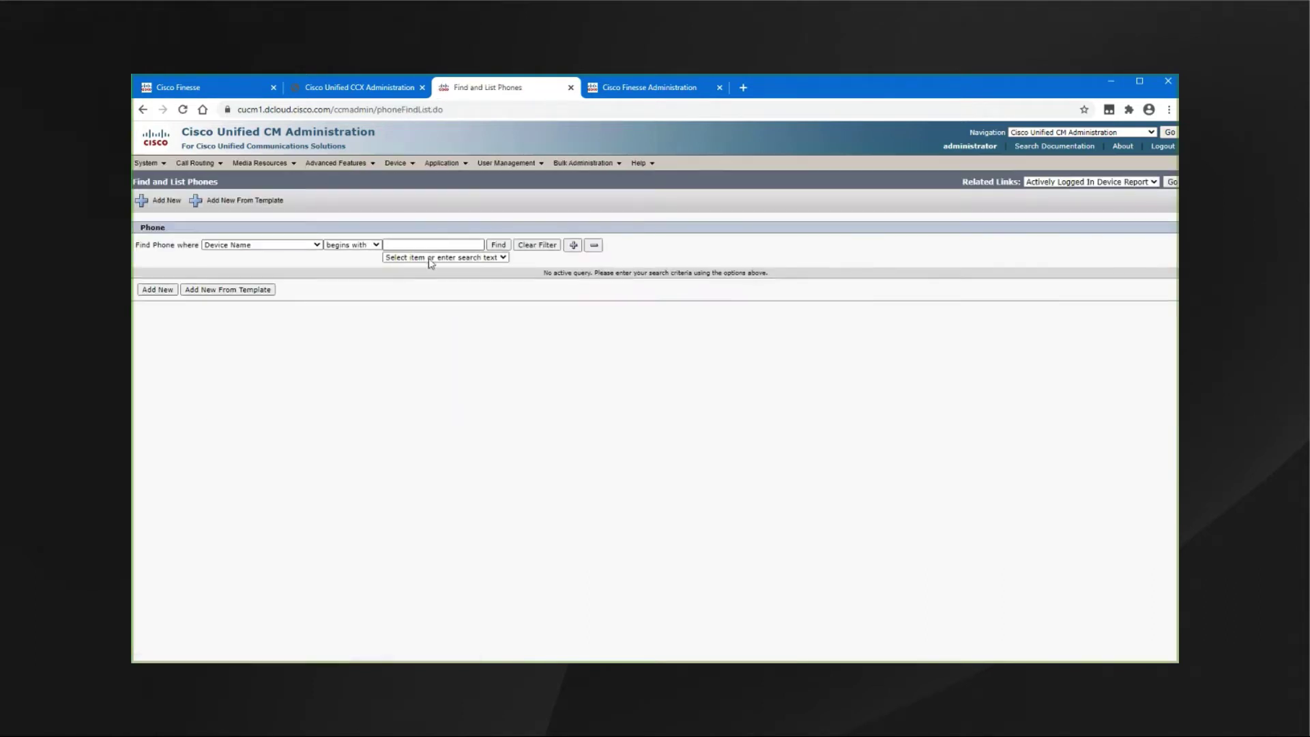
Search for phones whose Directory Number begins with the agent's extension
left_click(317, 245)
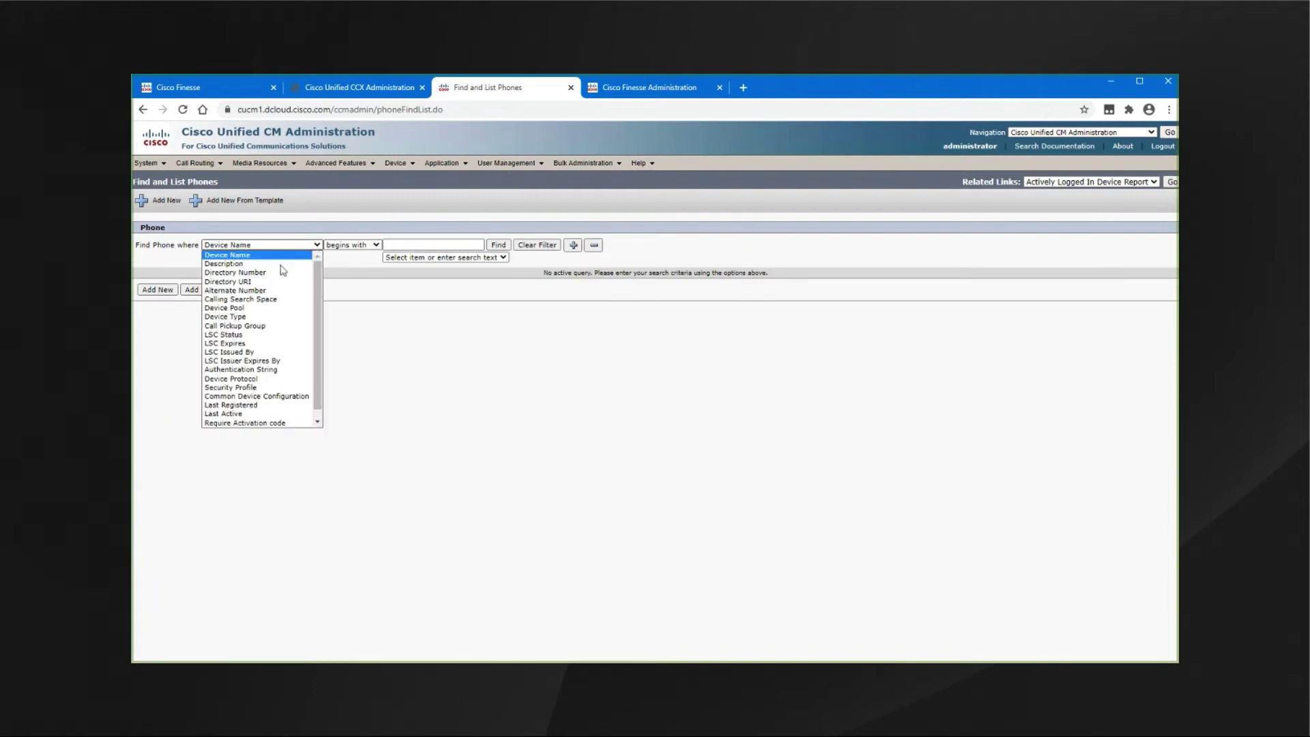
left_click(247, 272)
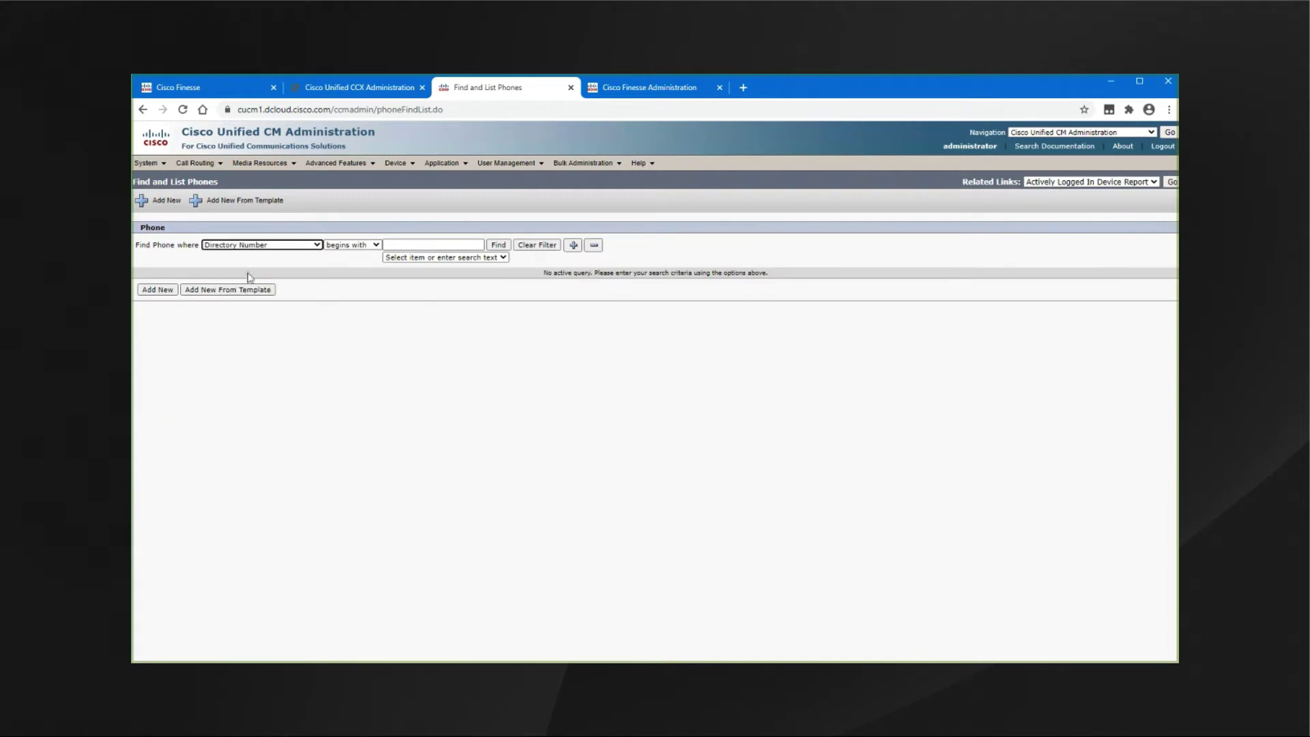
left_click(426, 245)
type("1080")
key("Return")
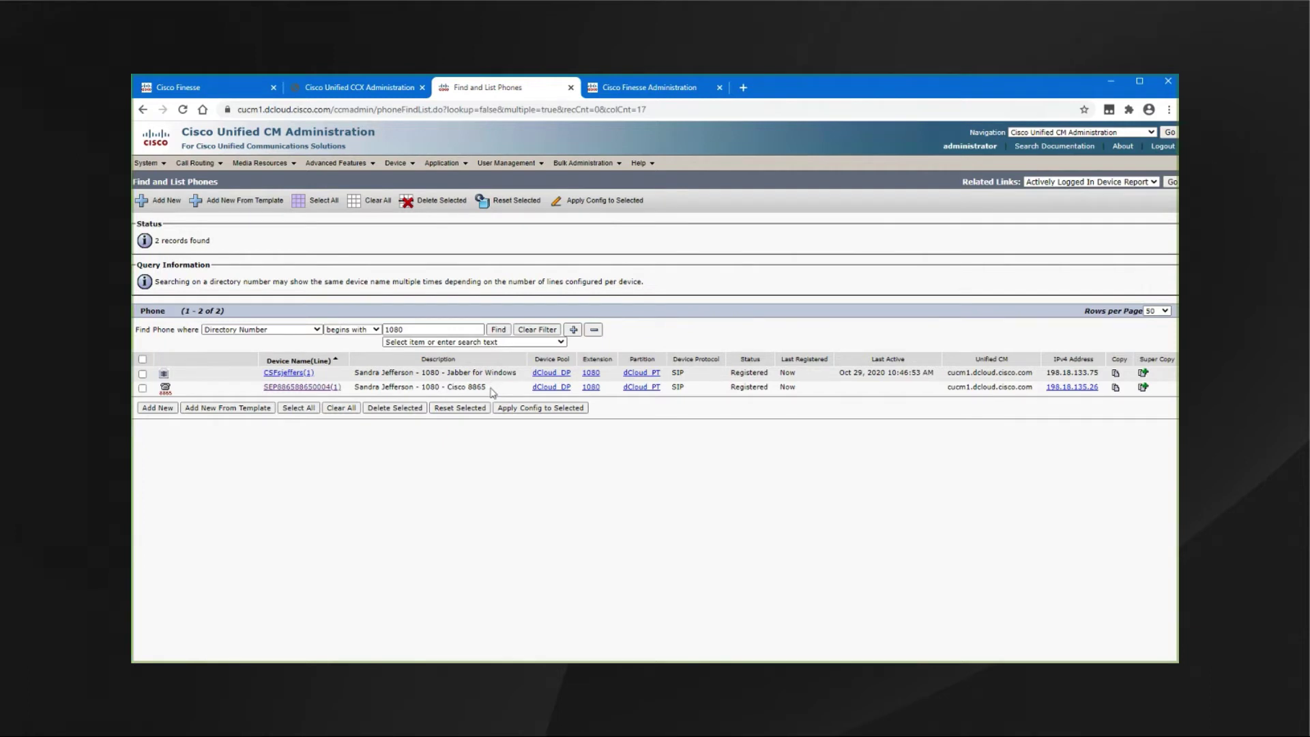
Switch back to the Cisco Finesse agent desktop and sign the agent out, confirming the sign-out
left_click(233, 97)
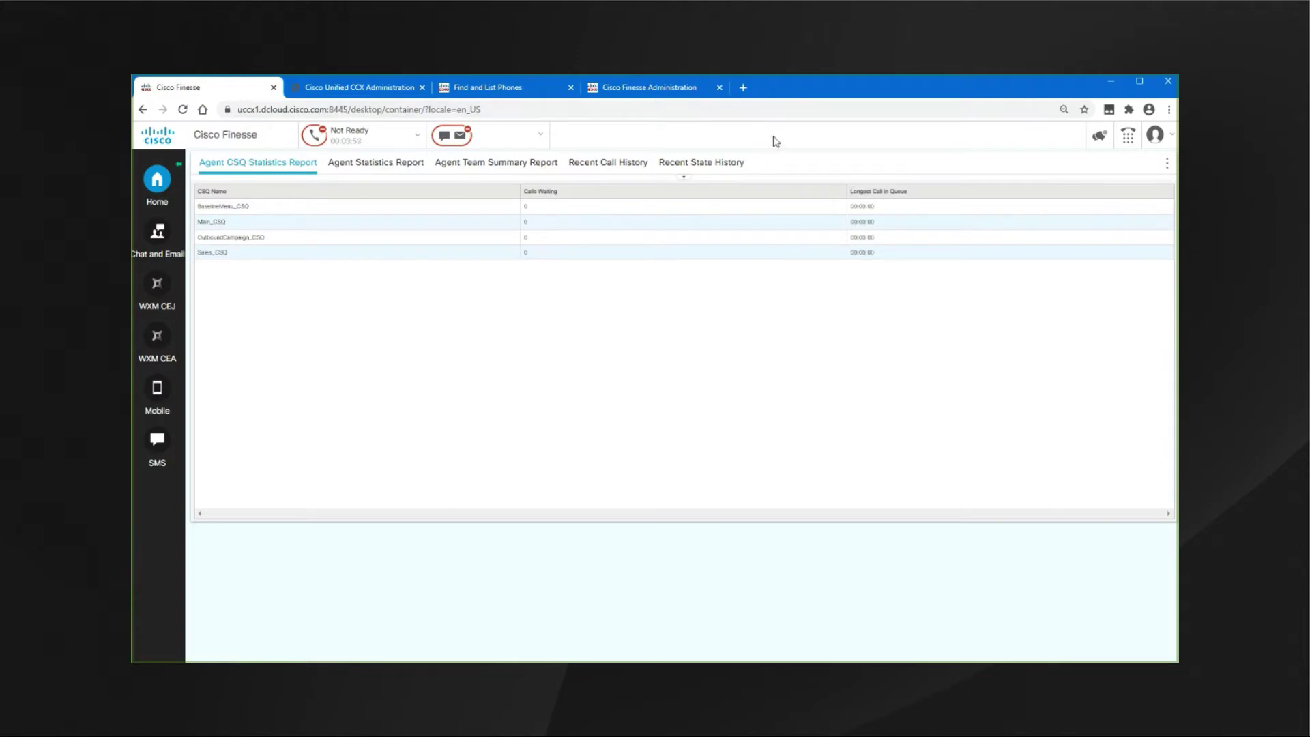
left_click(1171, 139)
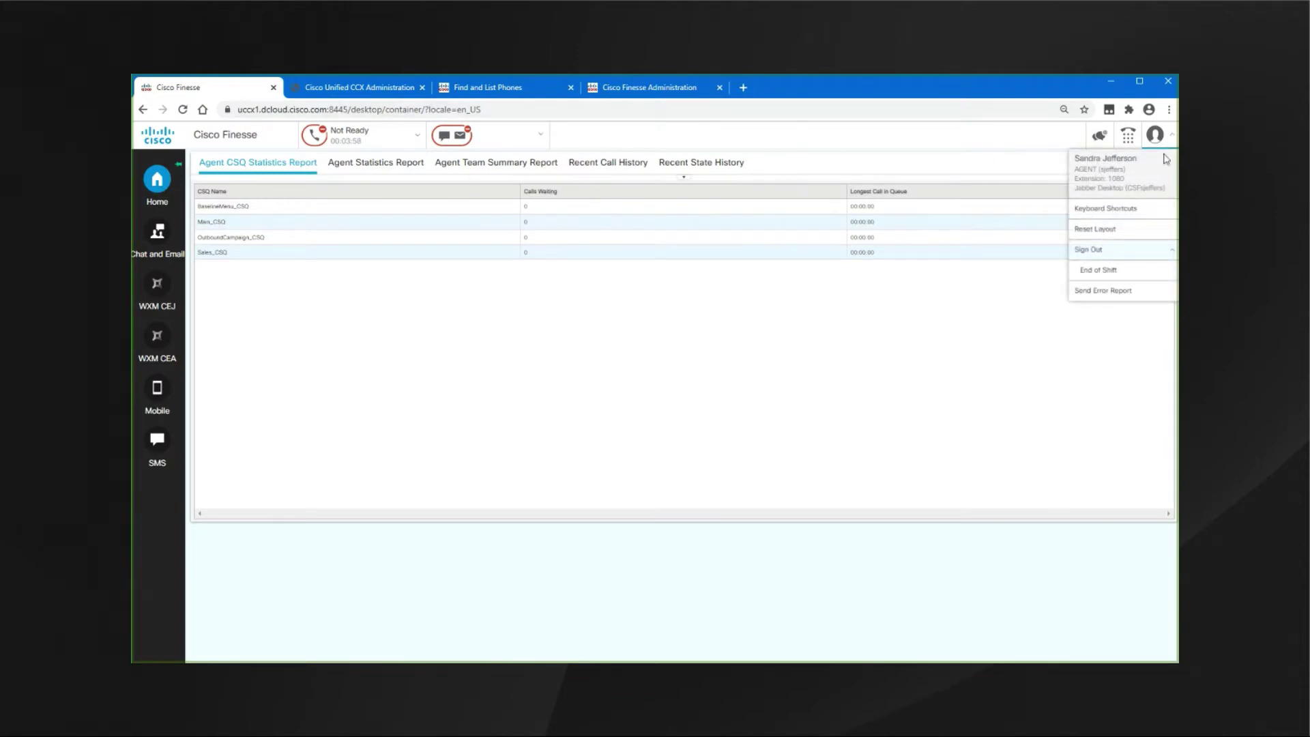
left_click(1088, 249)
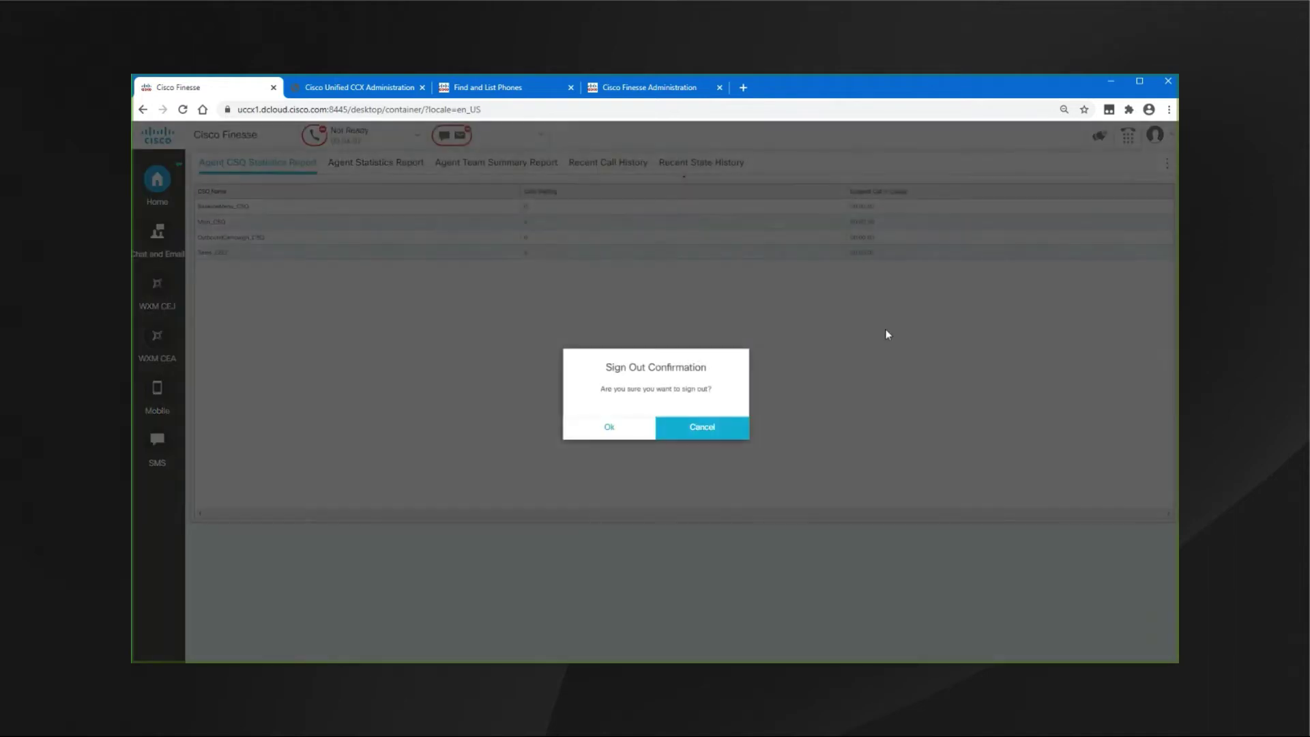
left_click(585, 432)
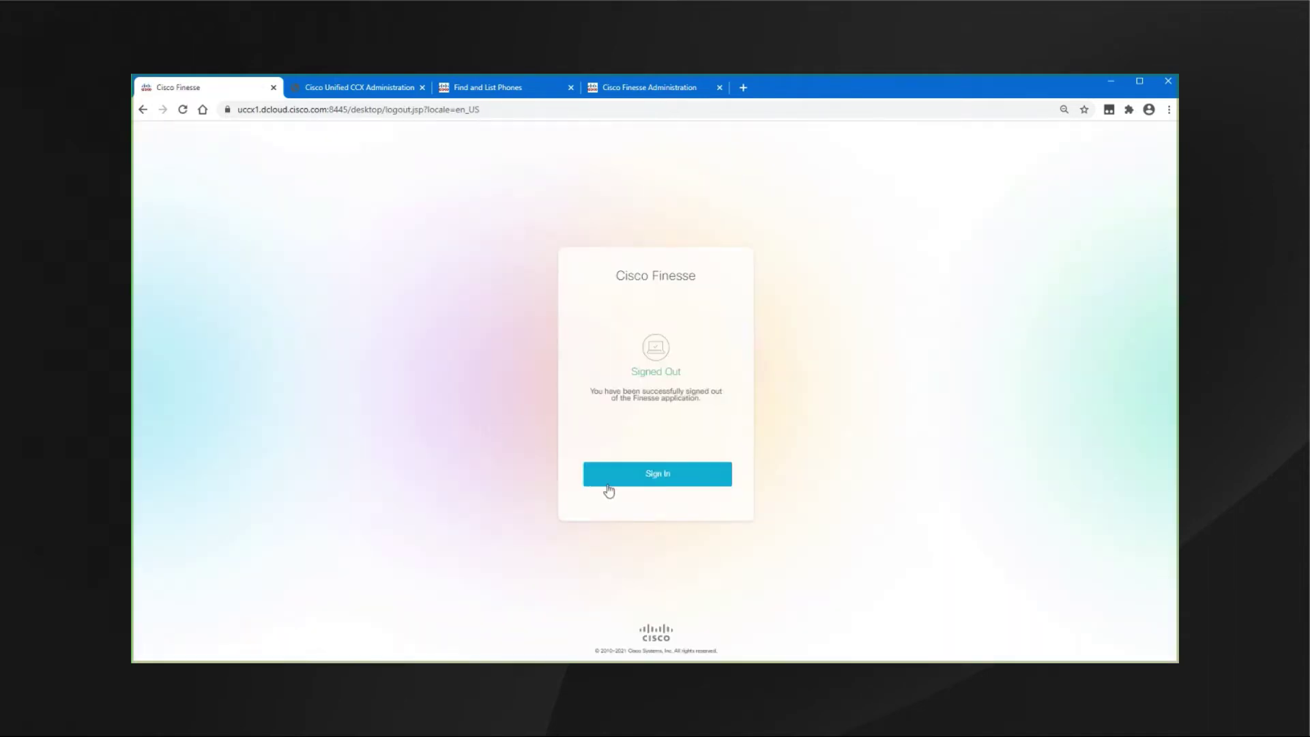
Sign back in to Cisco Finesse with the prefilled agent credentials, choosing the Cisco 8865 as the preferred device
left_click(667, 476)
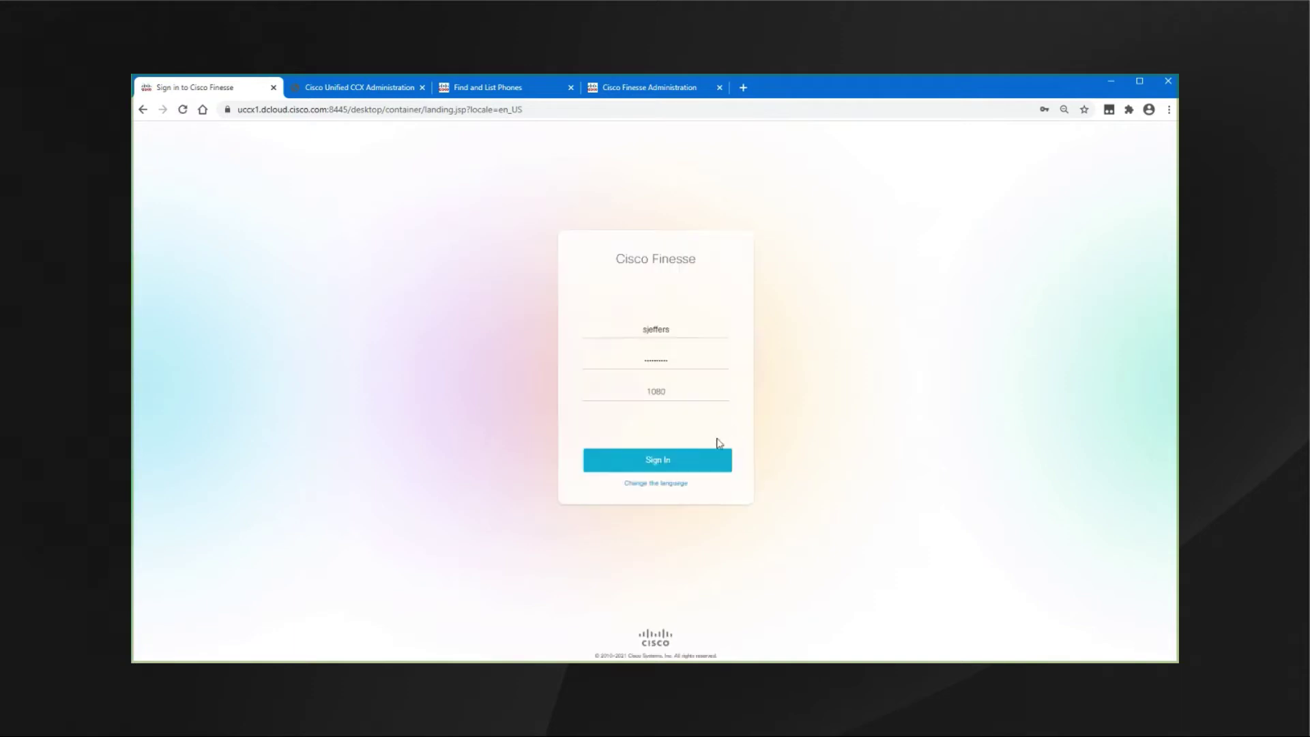
left_click(658, 464)
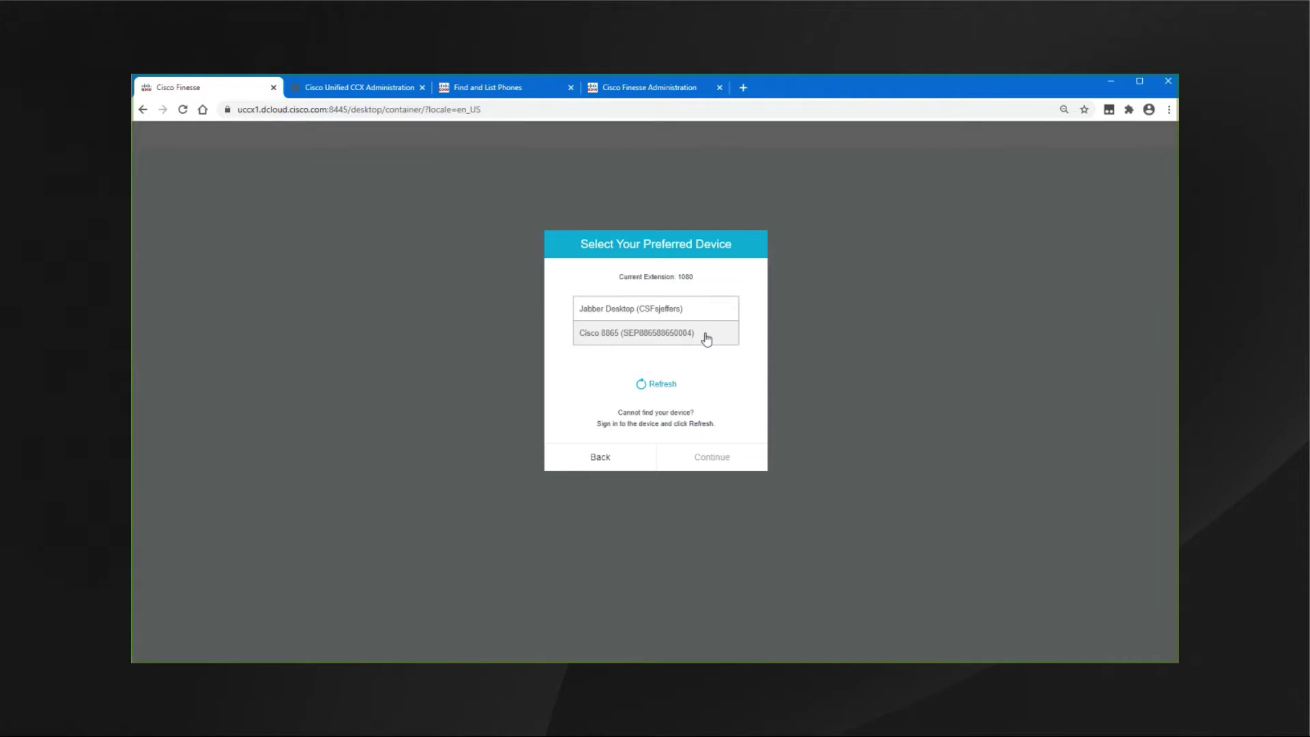
left_click(706, 339)
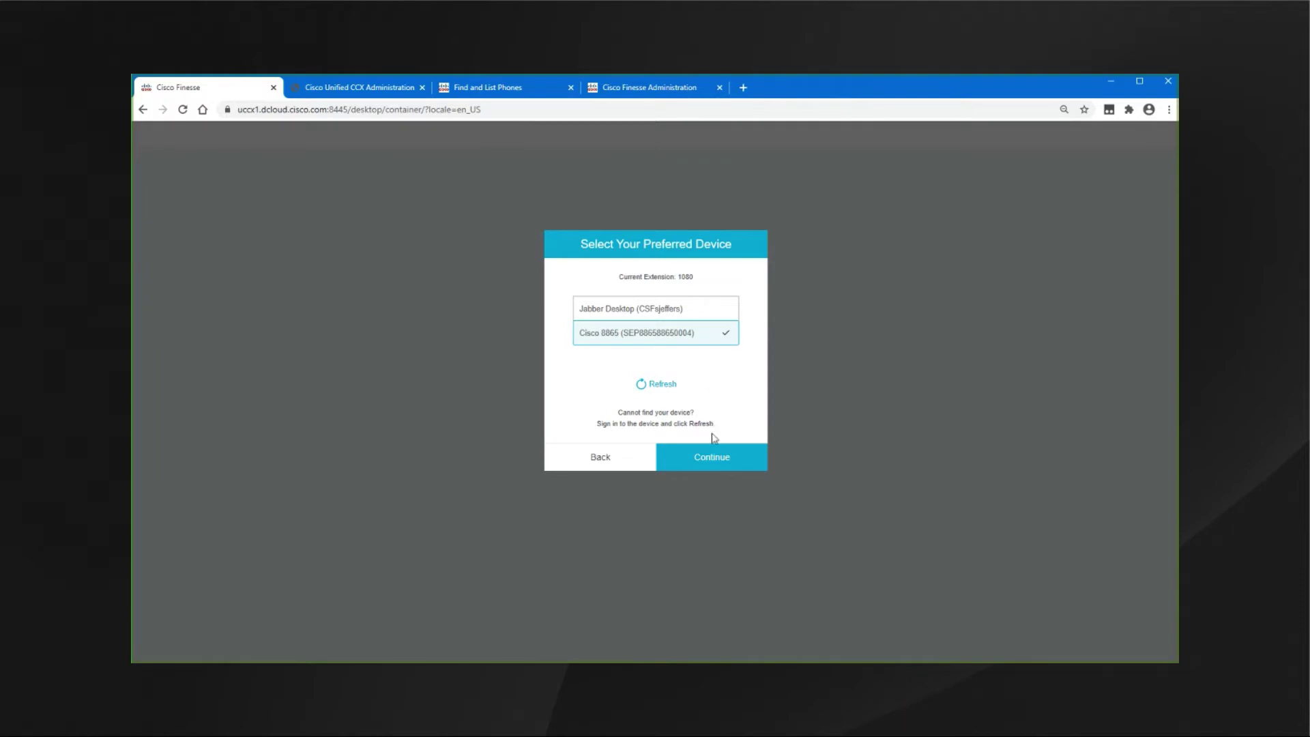
left_click(715, 460)
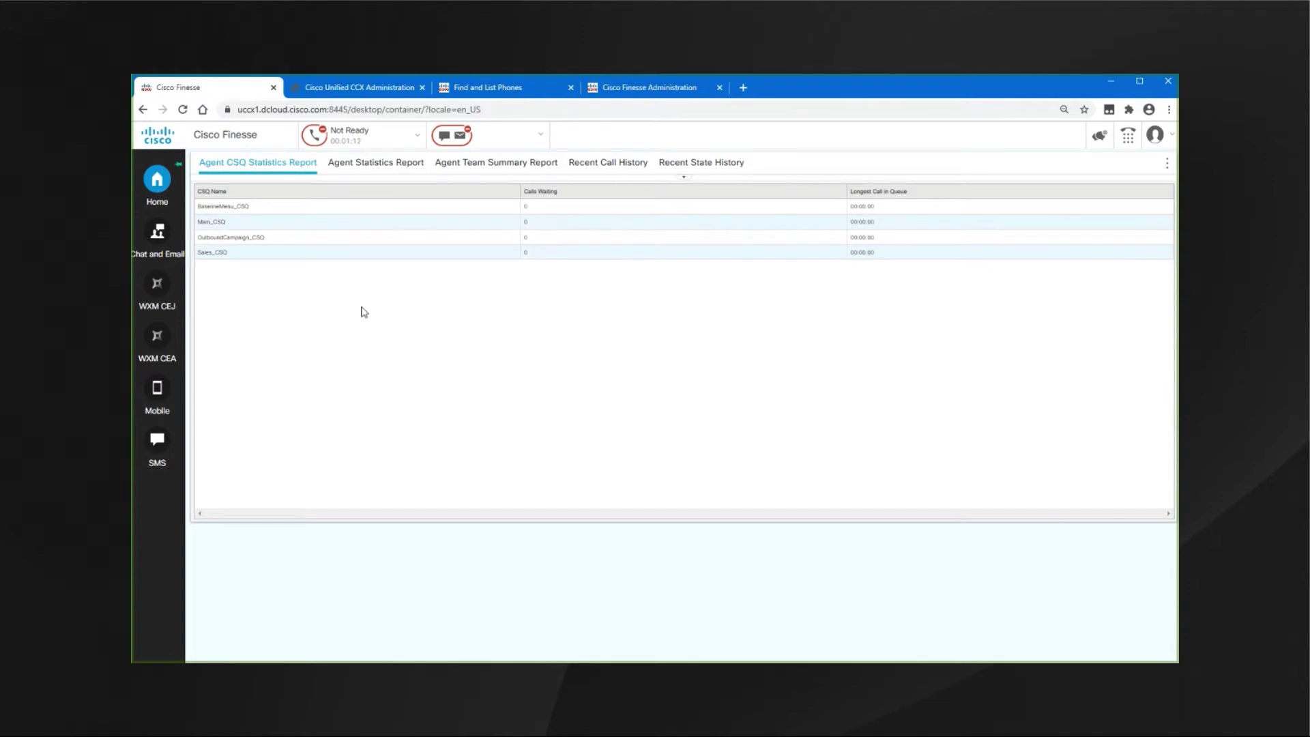
Review the Agent Statistics Report, Agent Team Summary Report, Recent Call History and Recent State History on the Finesse home page
left_click(360, 166)
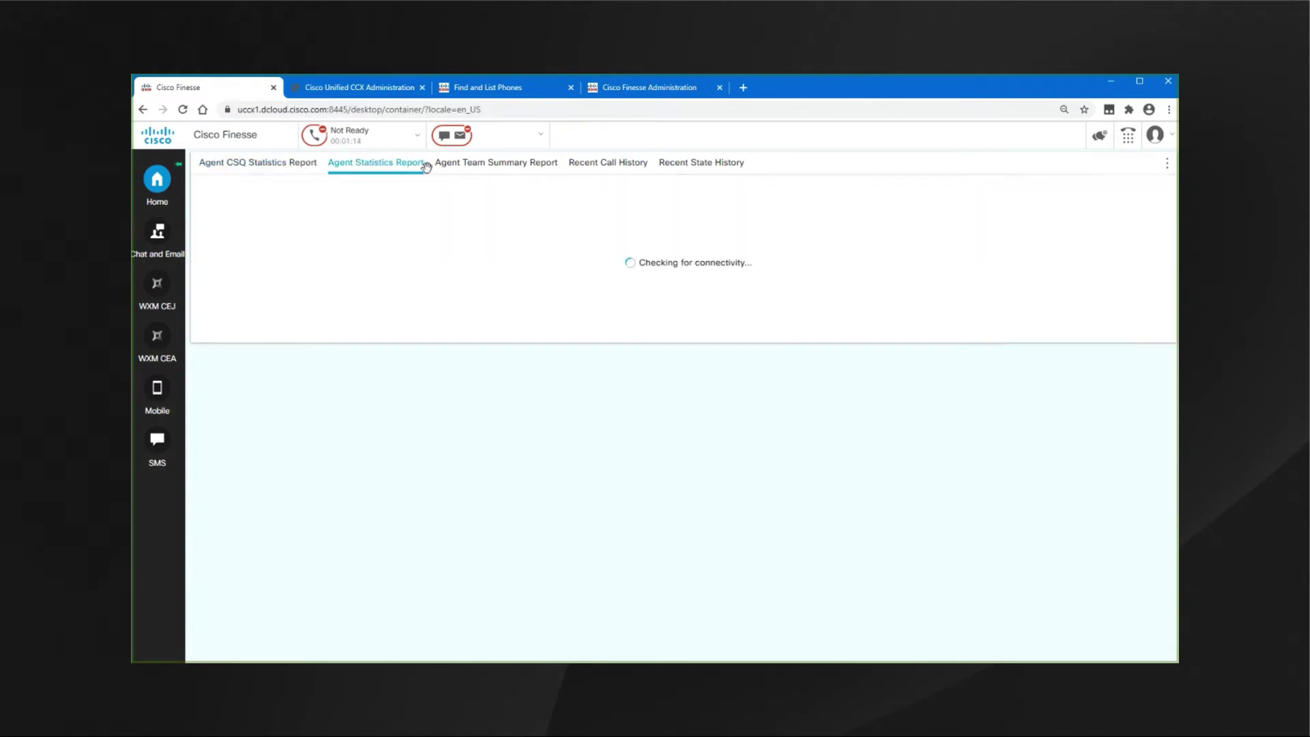
left_click(460, 165)
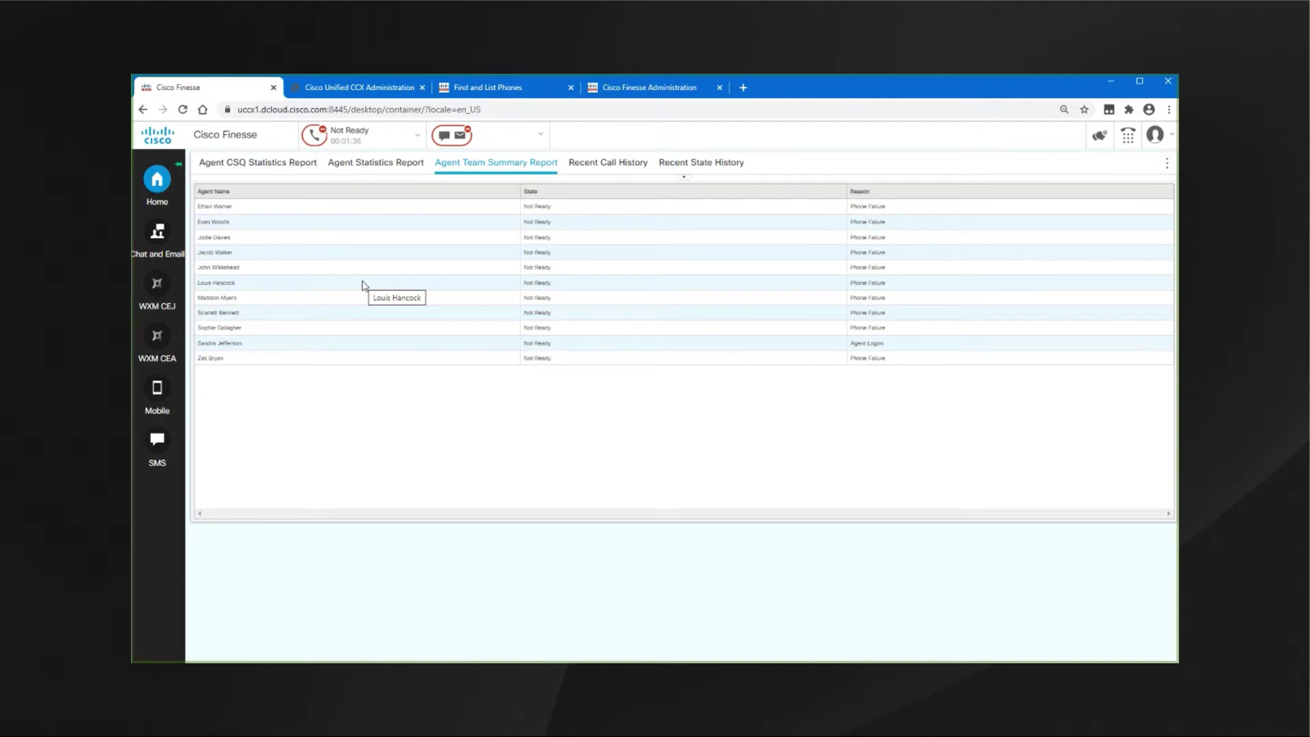
left_click(613, 164)
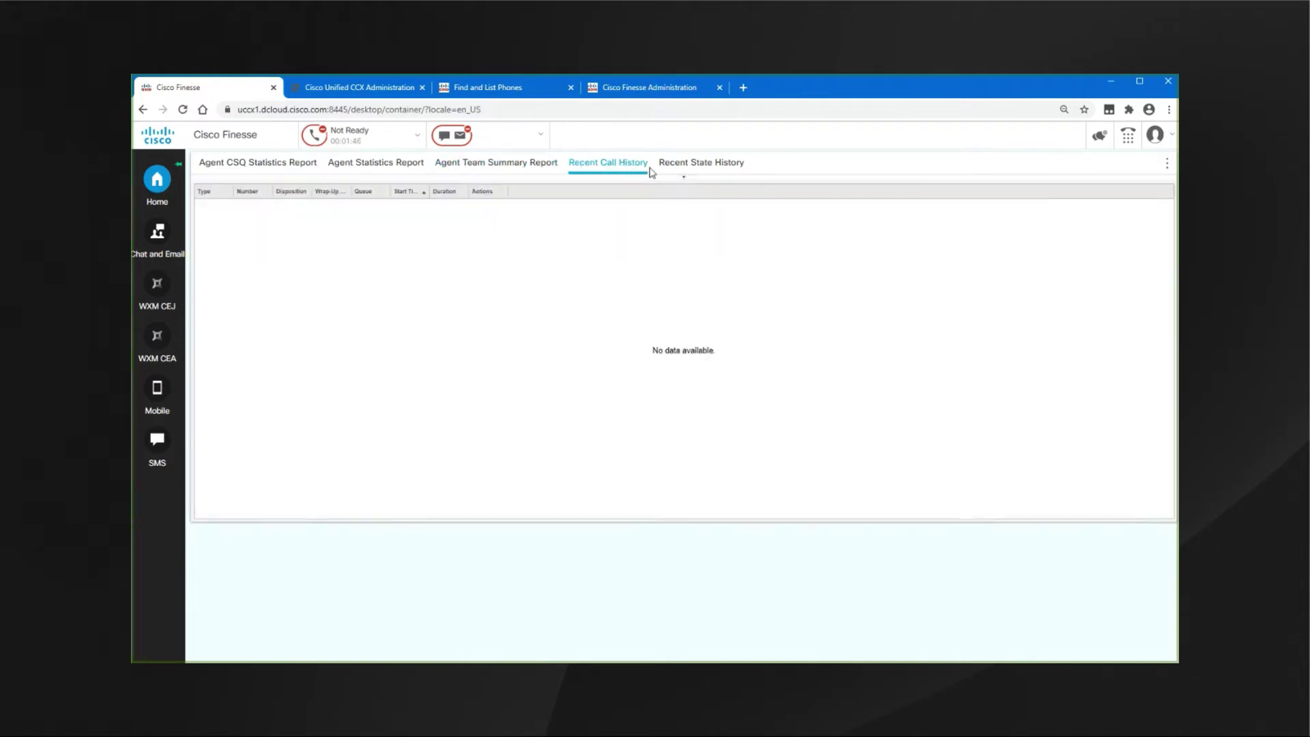
left_click(709, 163)
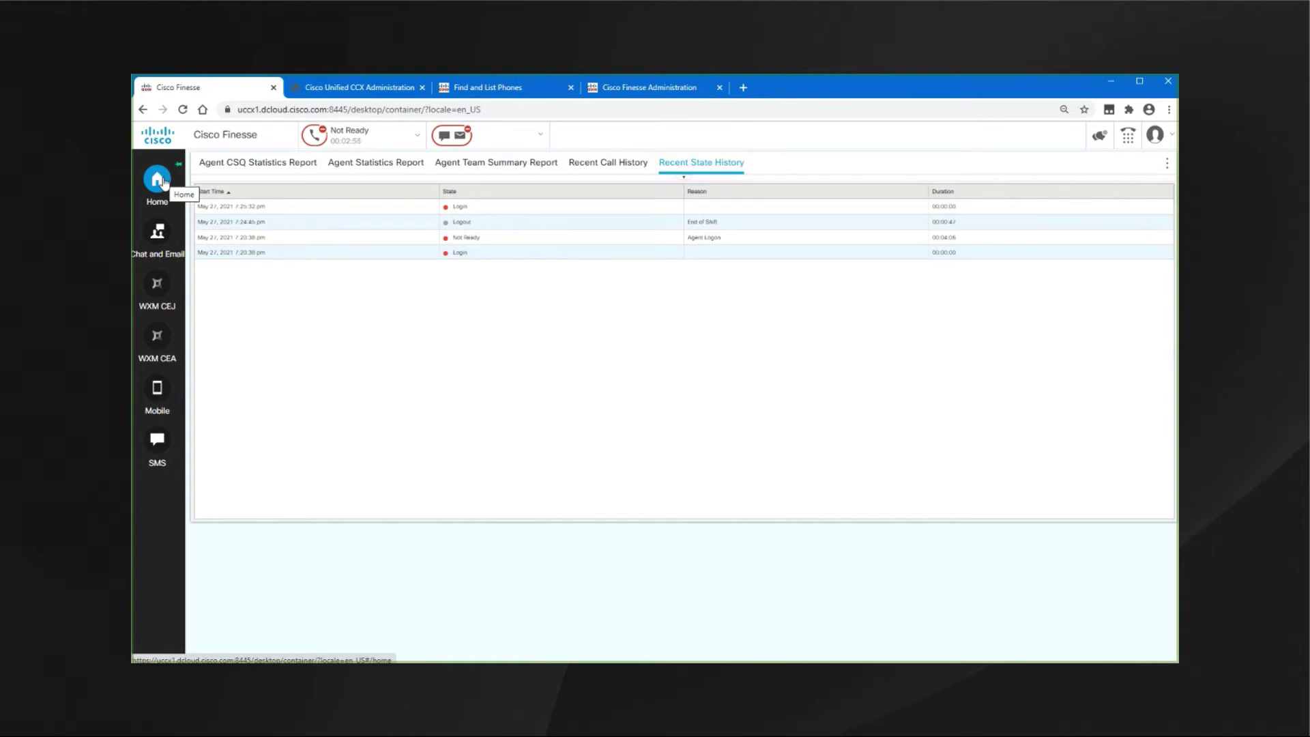
Open Cisco Finesse Administration from the dCloud admin links, sign in with the prefilled credentials and display the list of teams in Team Resources
left_click(669, 89)
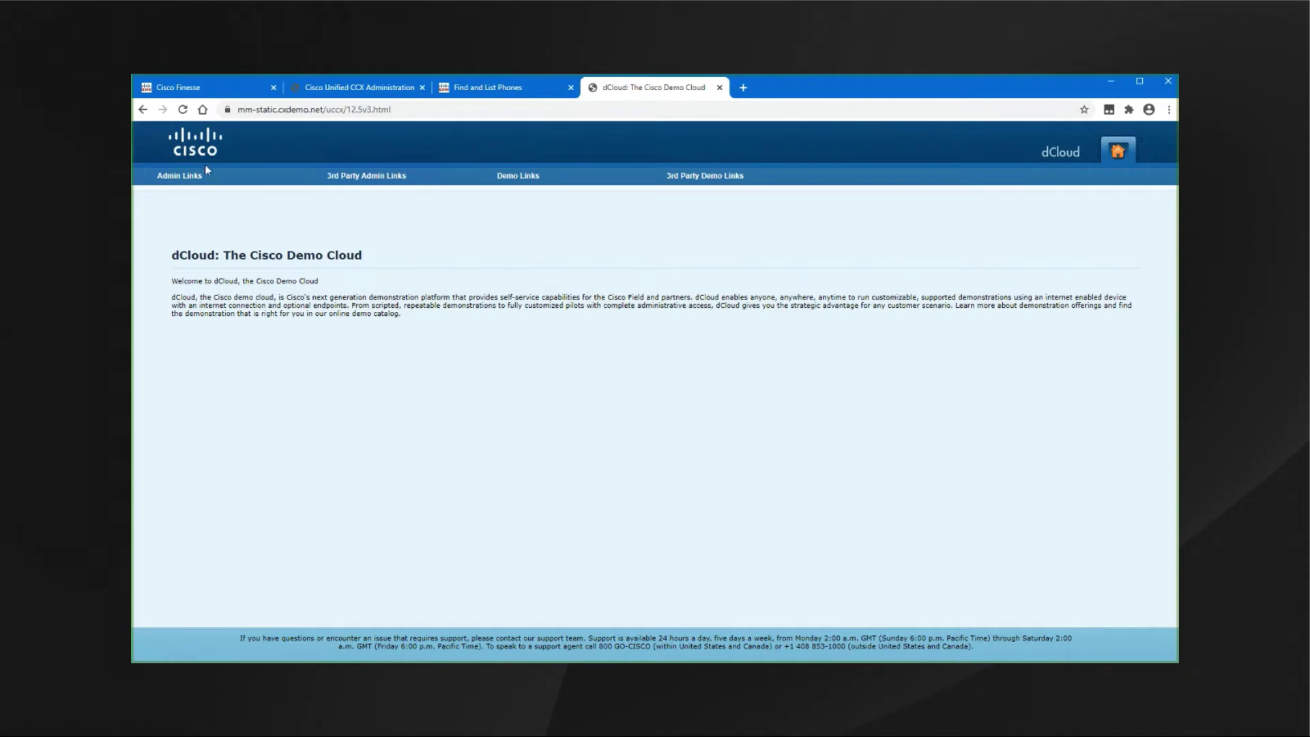
mouse_move(179, 177)
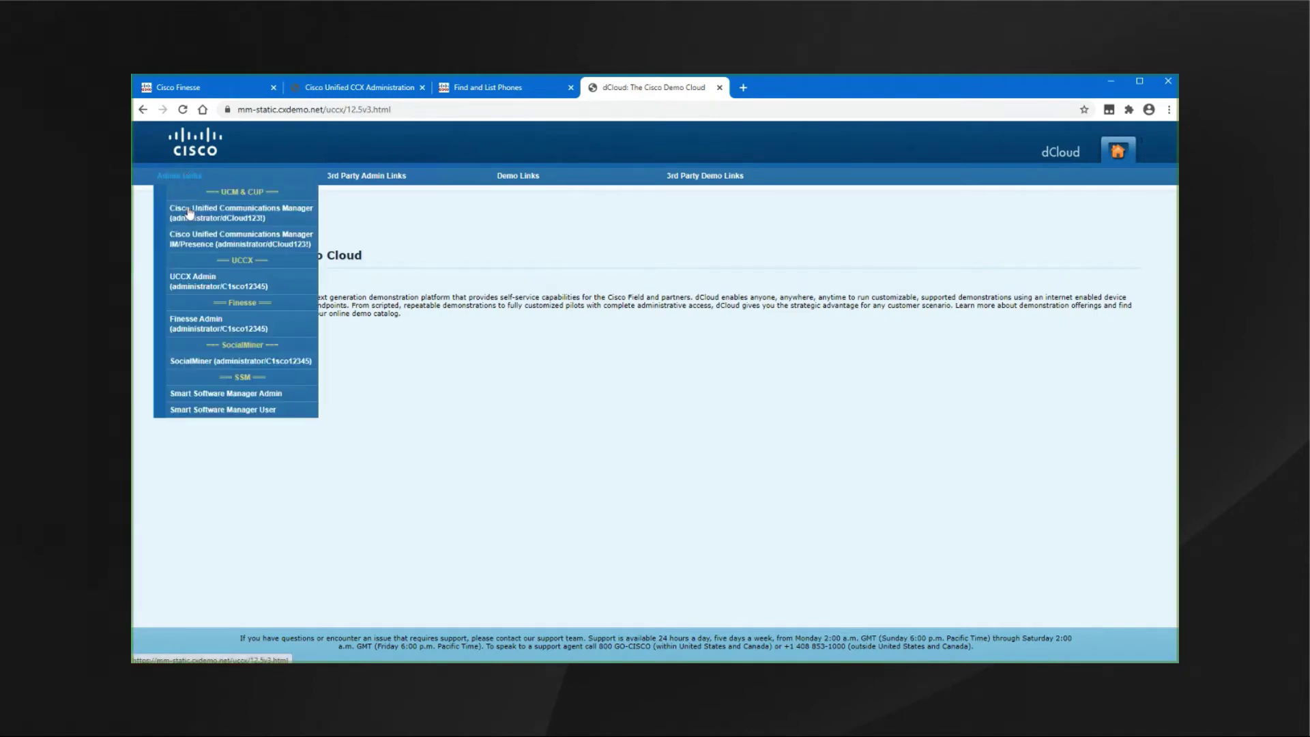
left_click(210, 321)
left_click(687, 447)
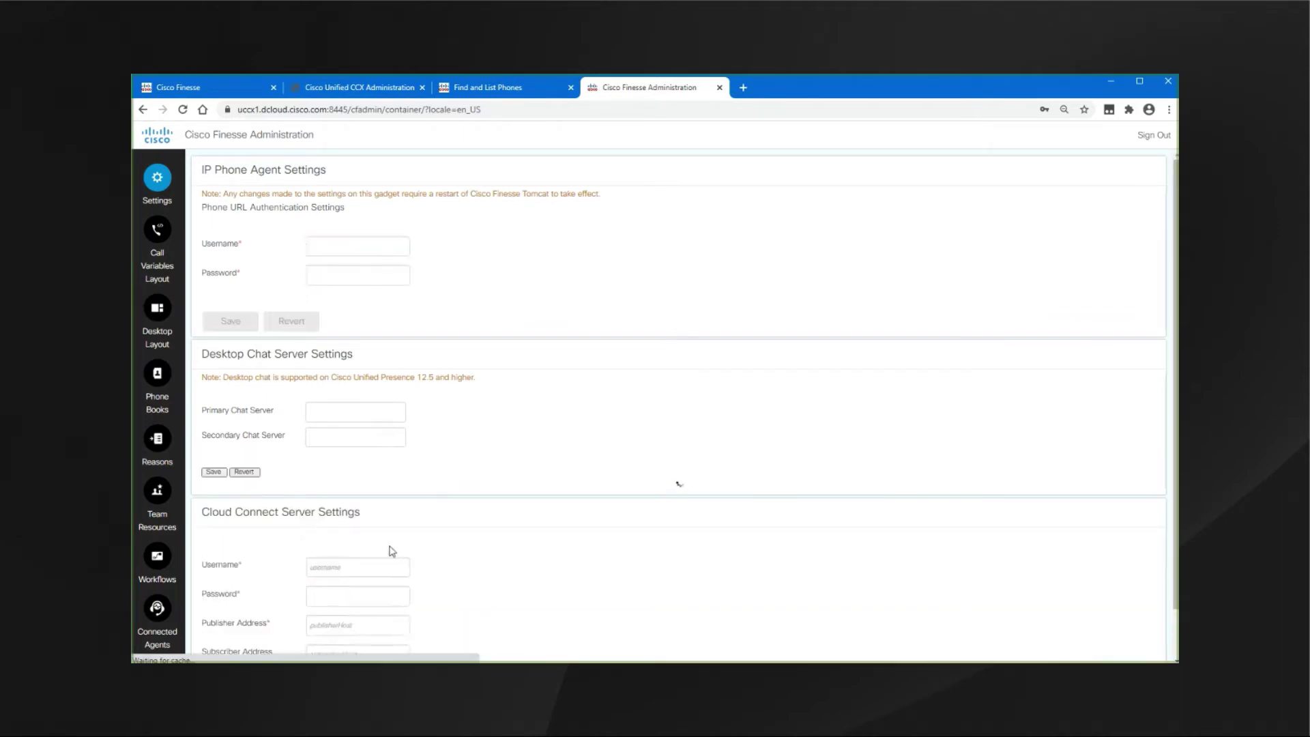
left_click(161, 498)
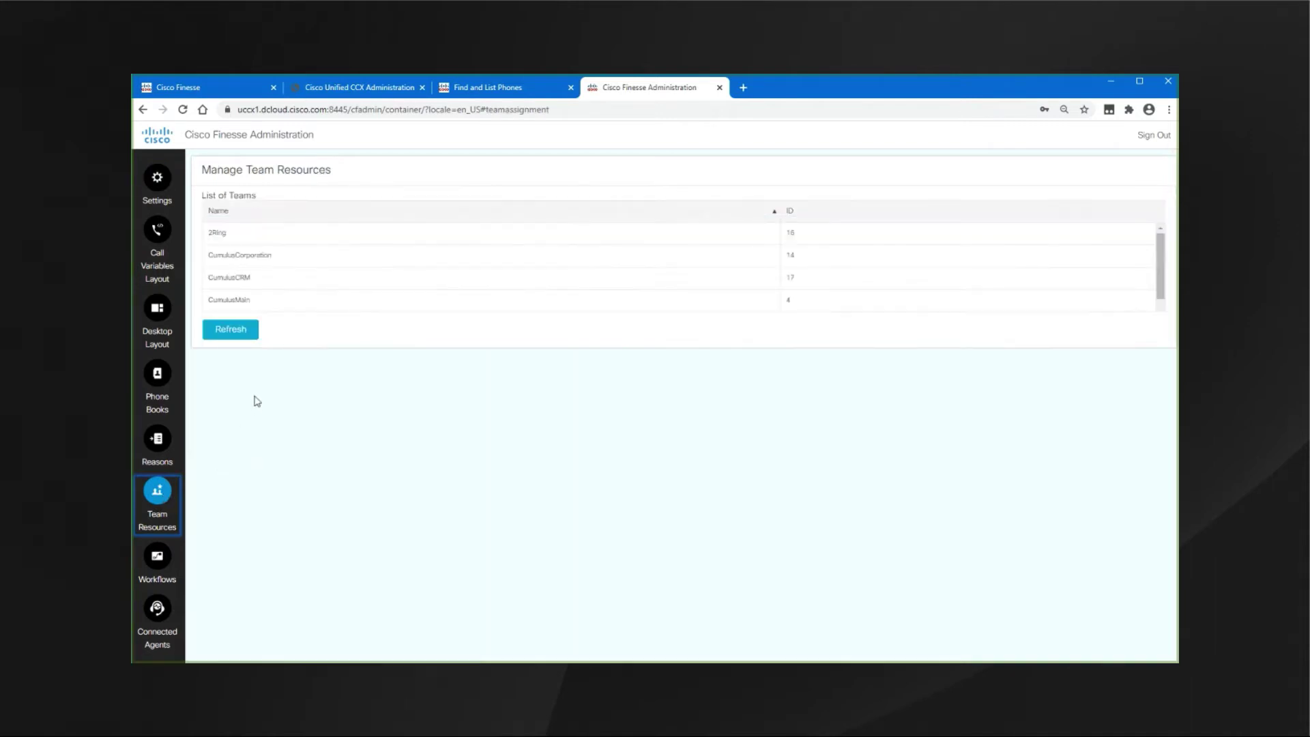
Open the resources of the CumulusMain team and expand its entire desktop layout XML to reach the Agent role section
left_click(262, 304)
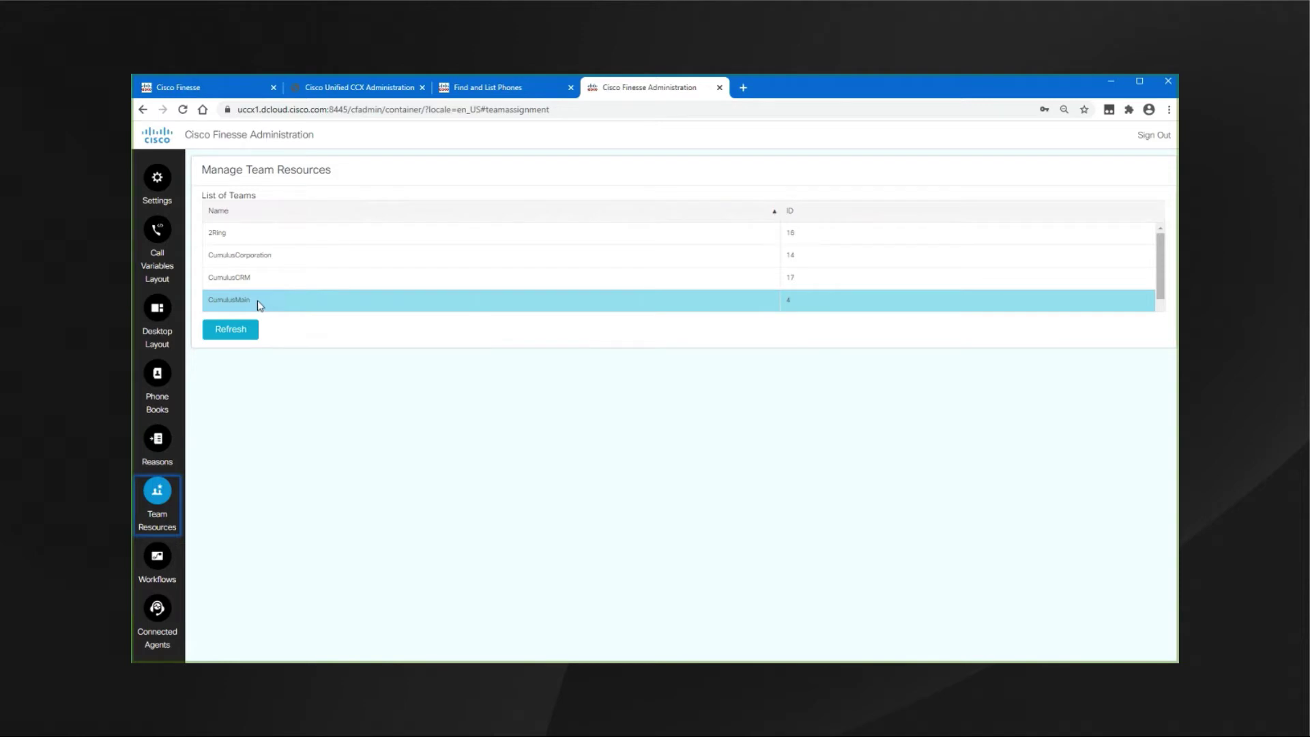
left_click(260, 305)
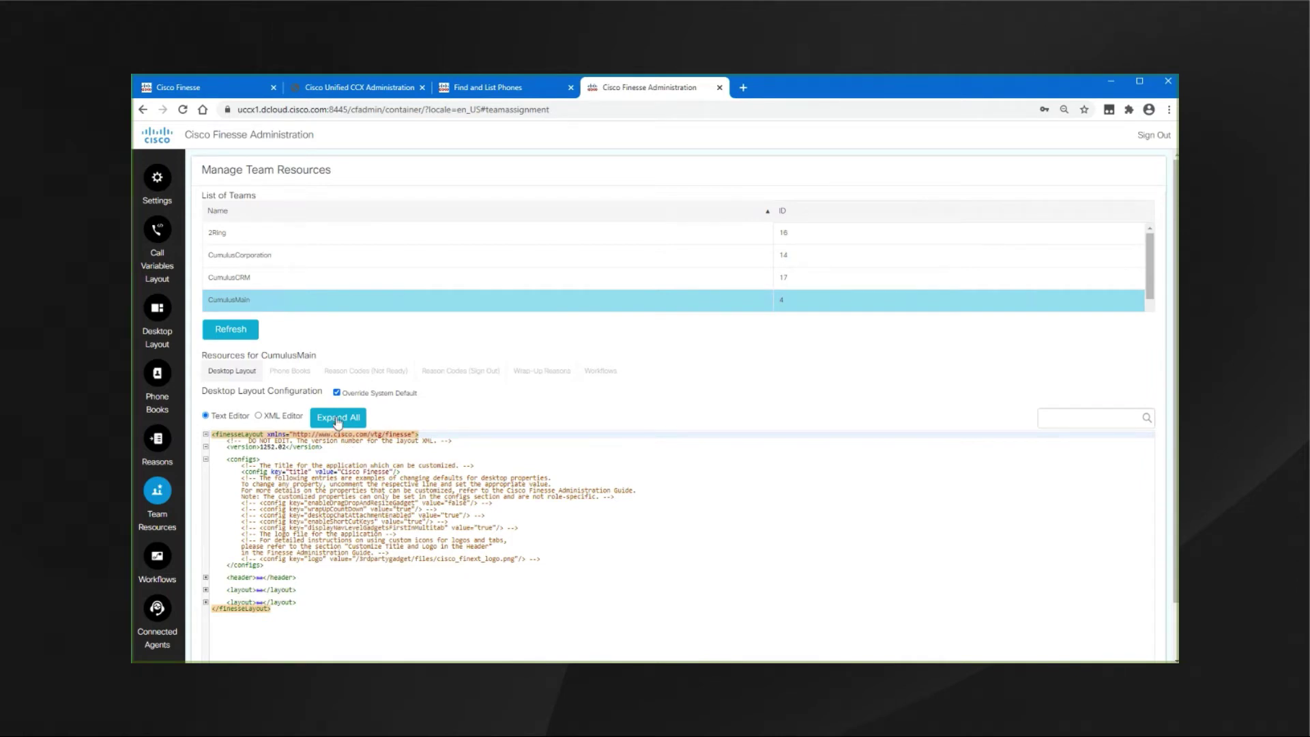
left_click(337, 421)
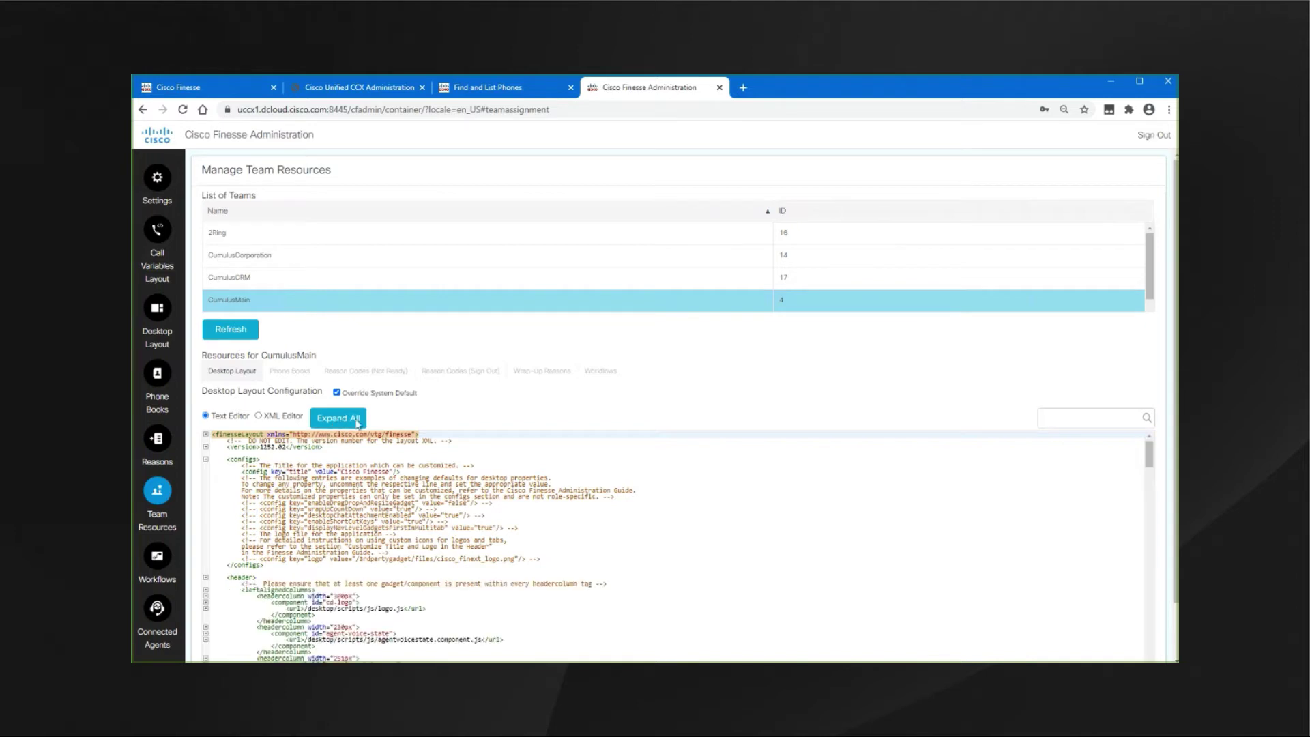
left_click_drag(1149, 458, 1146, 501)
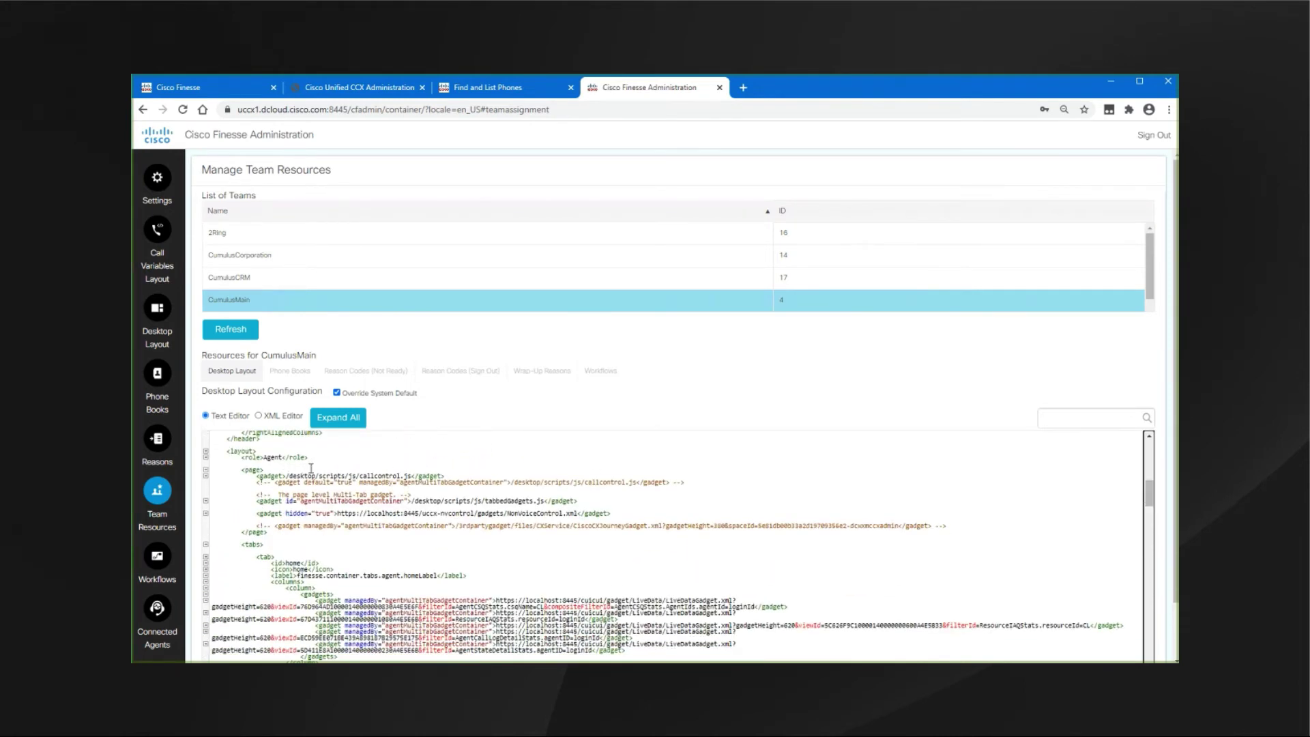
Examine the Agent role's page-level gadgets in the layout XML, including the commented-out CiscoCXJourneyGadget.xml entry
left_click_drag(251, 477, 674, 515)
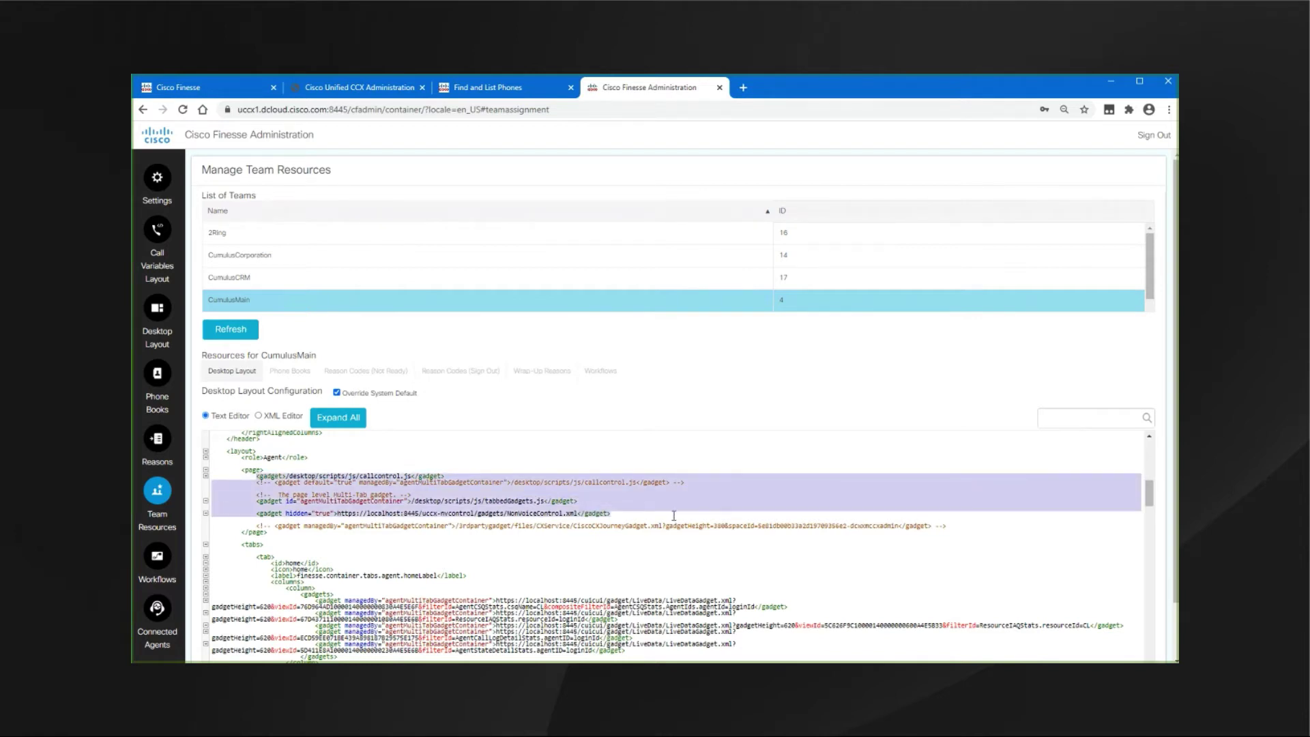
left_click(673, 516)
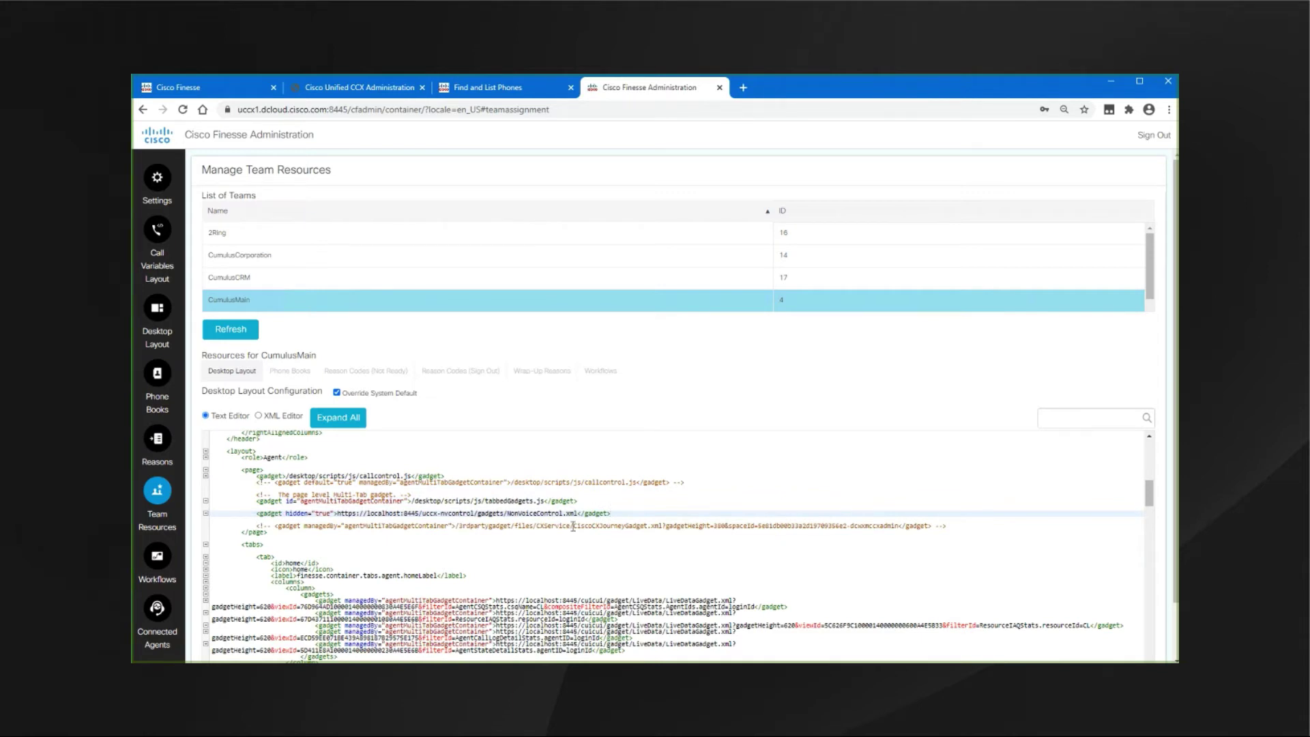
left_click_drag(571, 526, 660, 527)
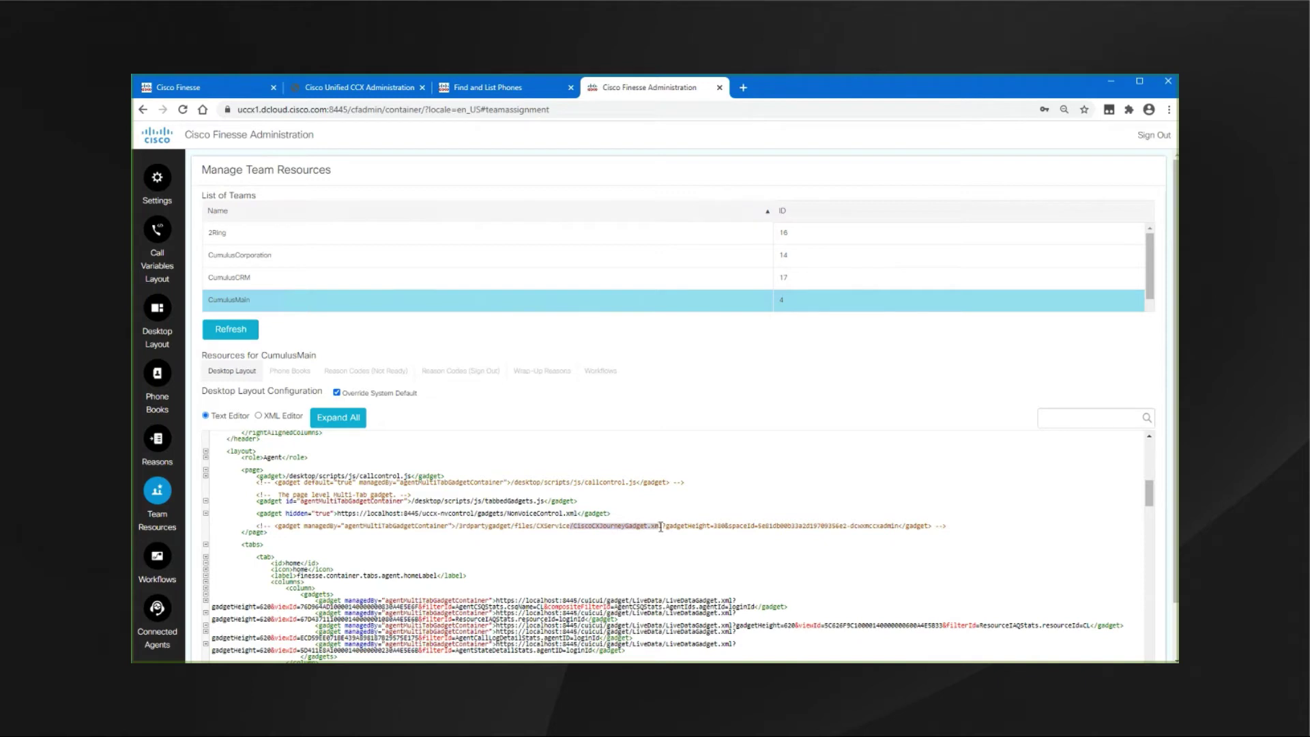
left_click(282, 531)
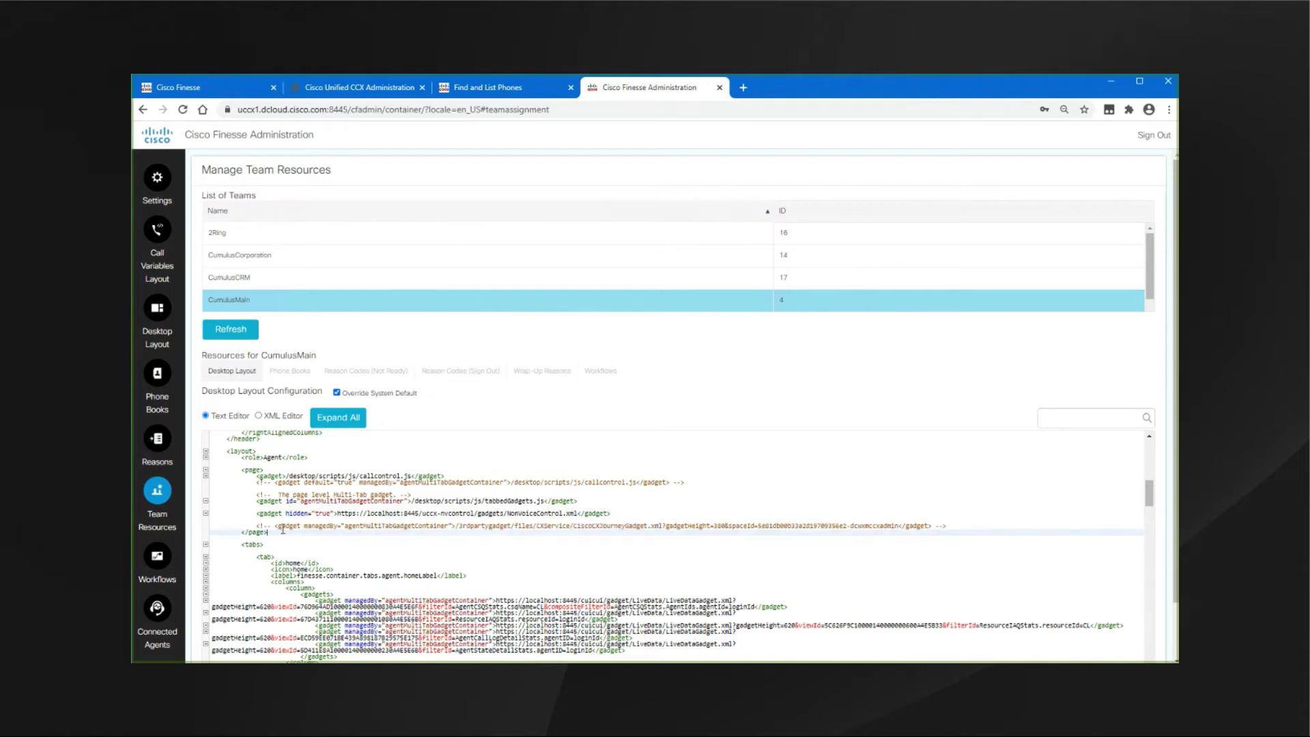
left_click_drag(309, 457, 229, 458)
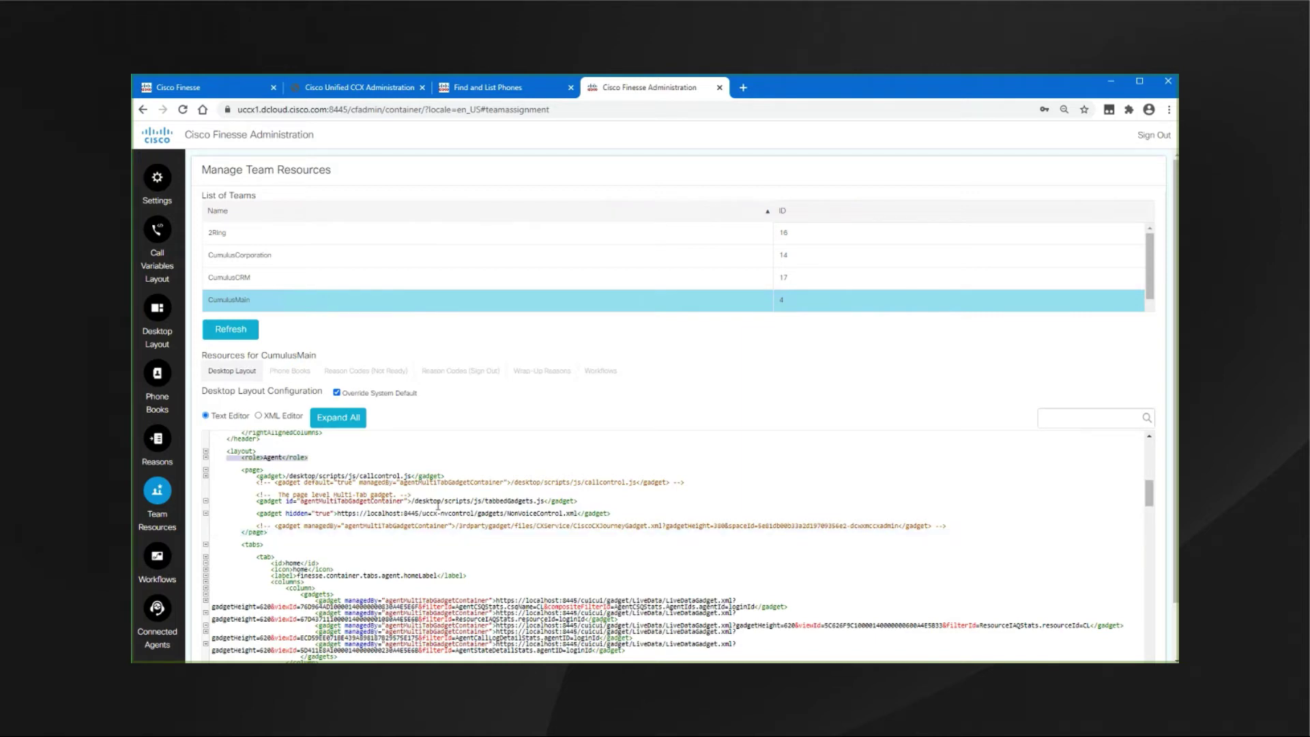
Compare the home tab section of the layout XML with the report tabs on the Cisco Finesse agent desktop
left_click_drag(1150, 504, 1153, 514)
scroll(330, 477, "down", 1)
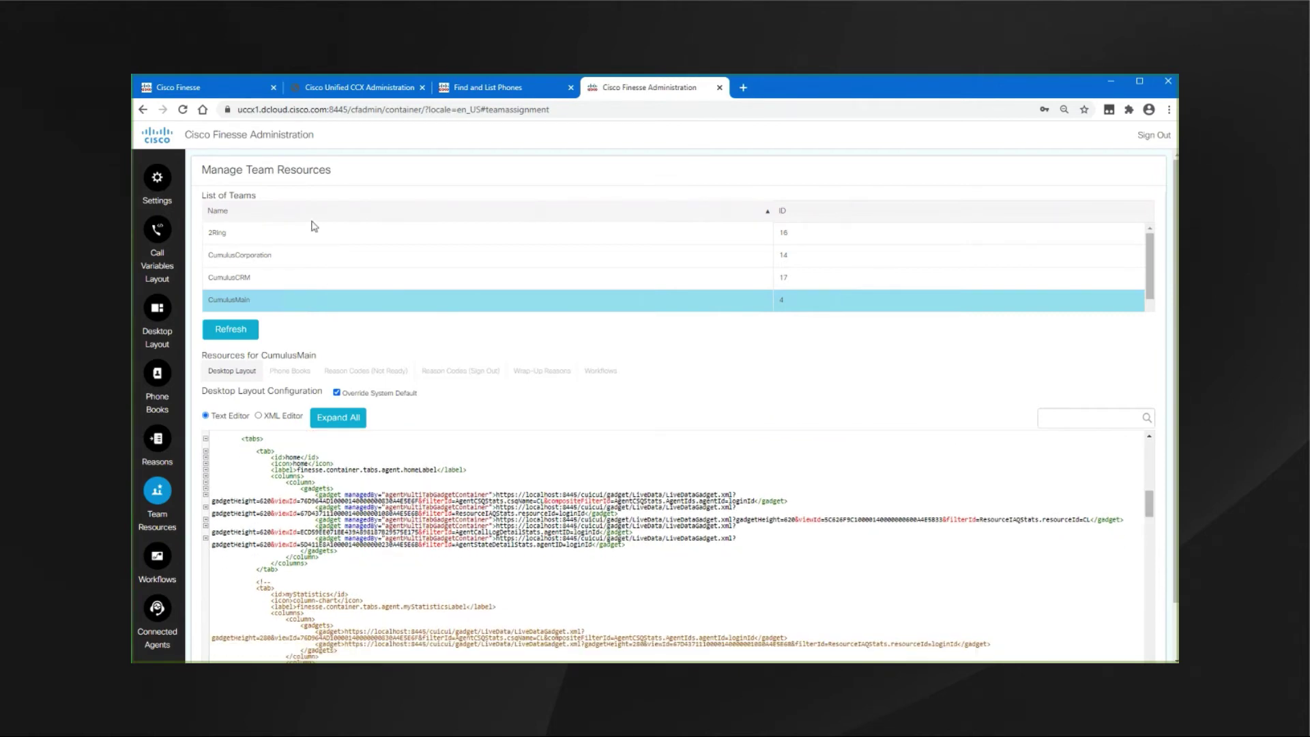
left_click(224, 93)
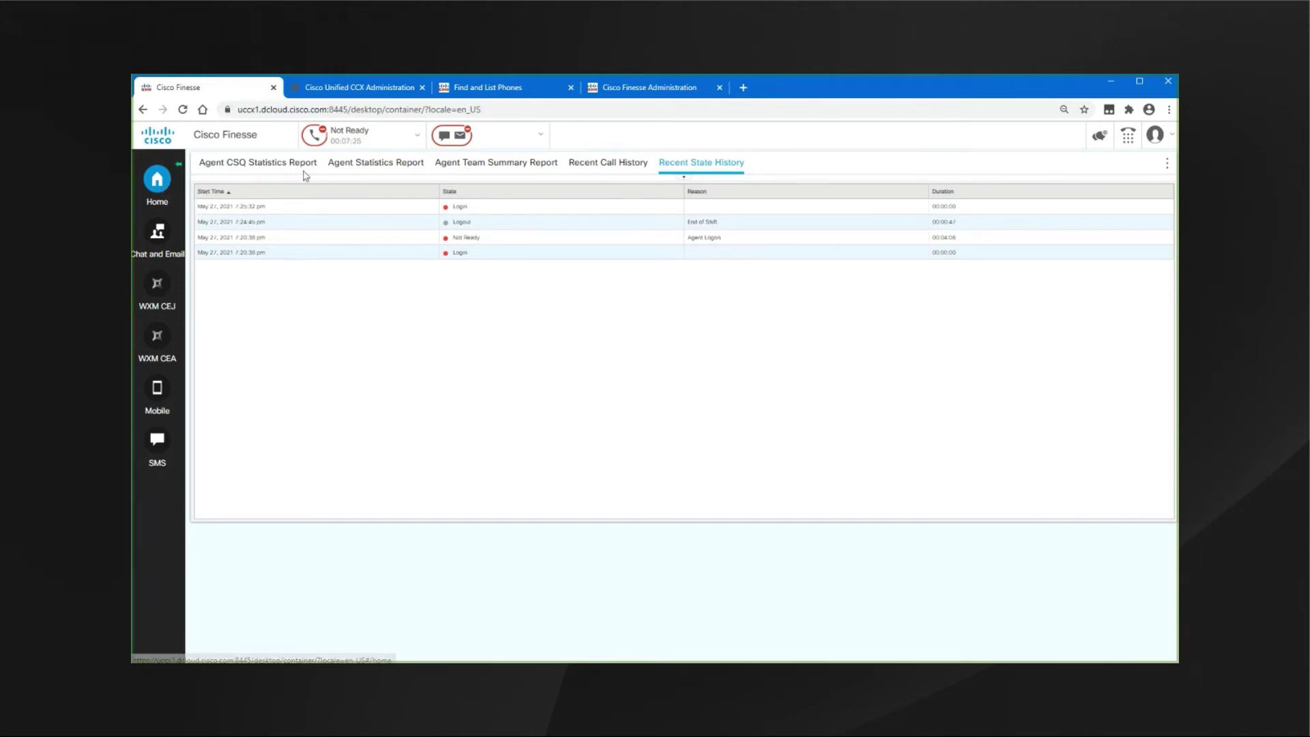
left_click(639, 87)
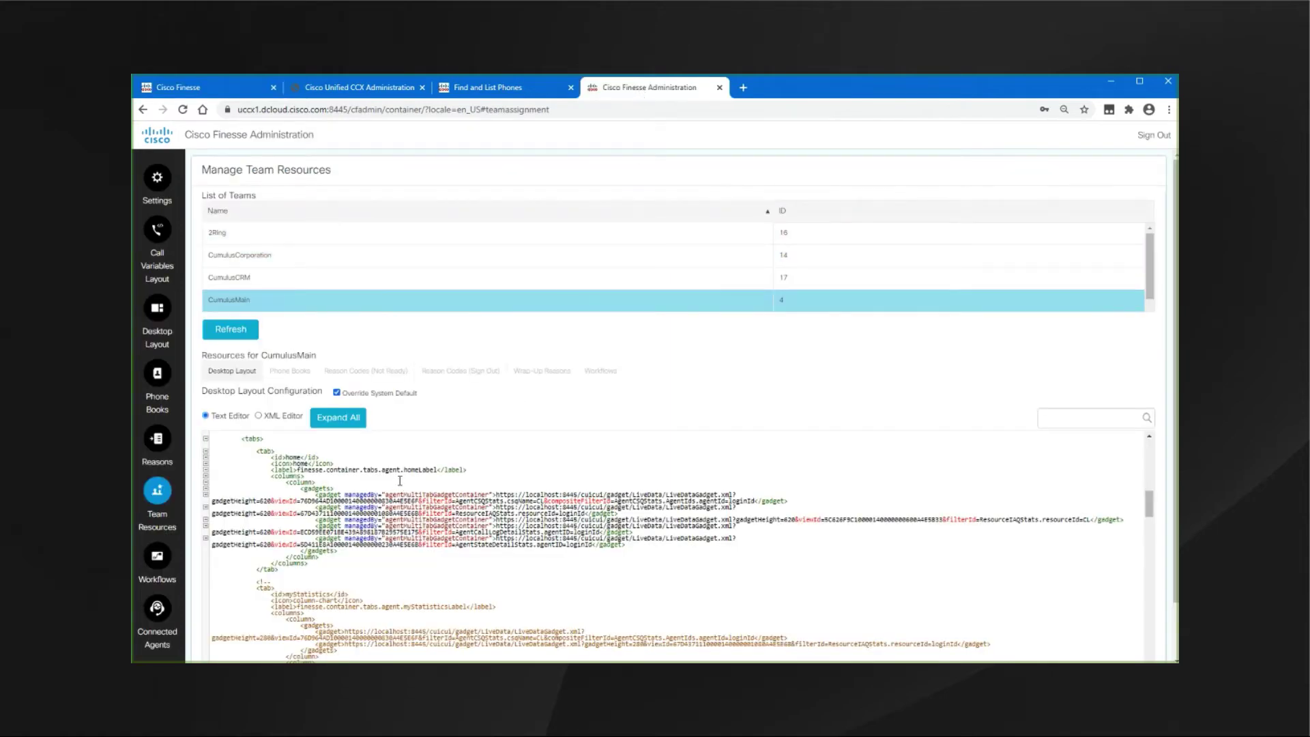
Enlarge the page and examine each LiveDataGadget entry managed by agentMultiTabGadgetContainer in the Agent role's home tab
scroll(399, 480, "up", 3, "ctrl")
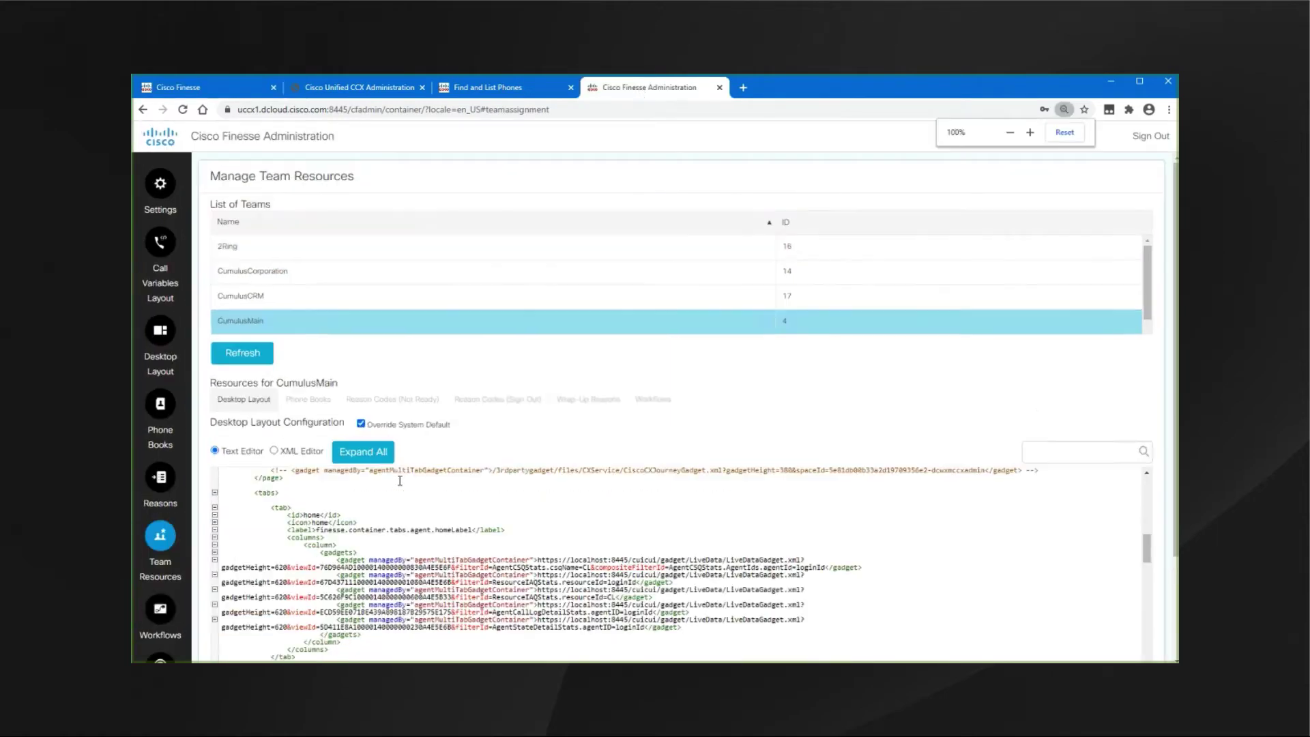
scroll(1176, 516, "down", 2)
scroll(1177, 515, "down", 2)
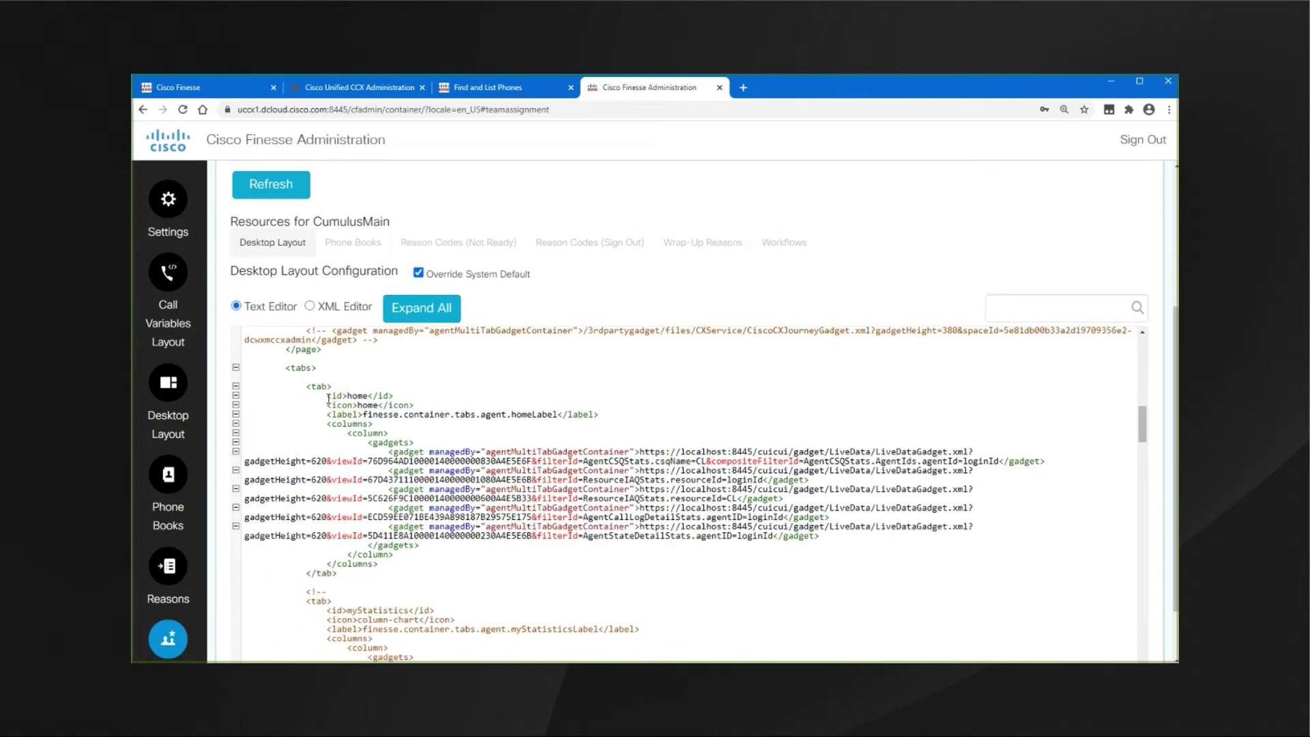
left_click_drag(429, 452, 635, 453)
left_click_drag(431, 471, 629, 489)
left_click(693, 453)
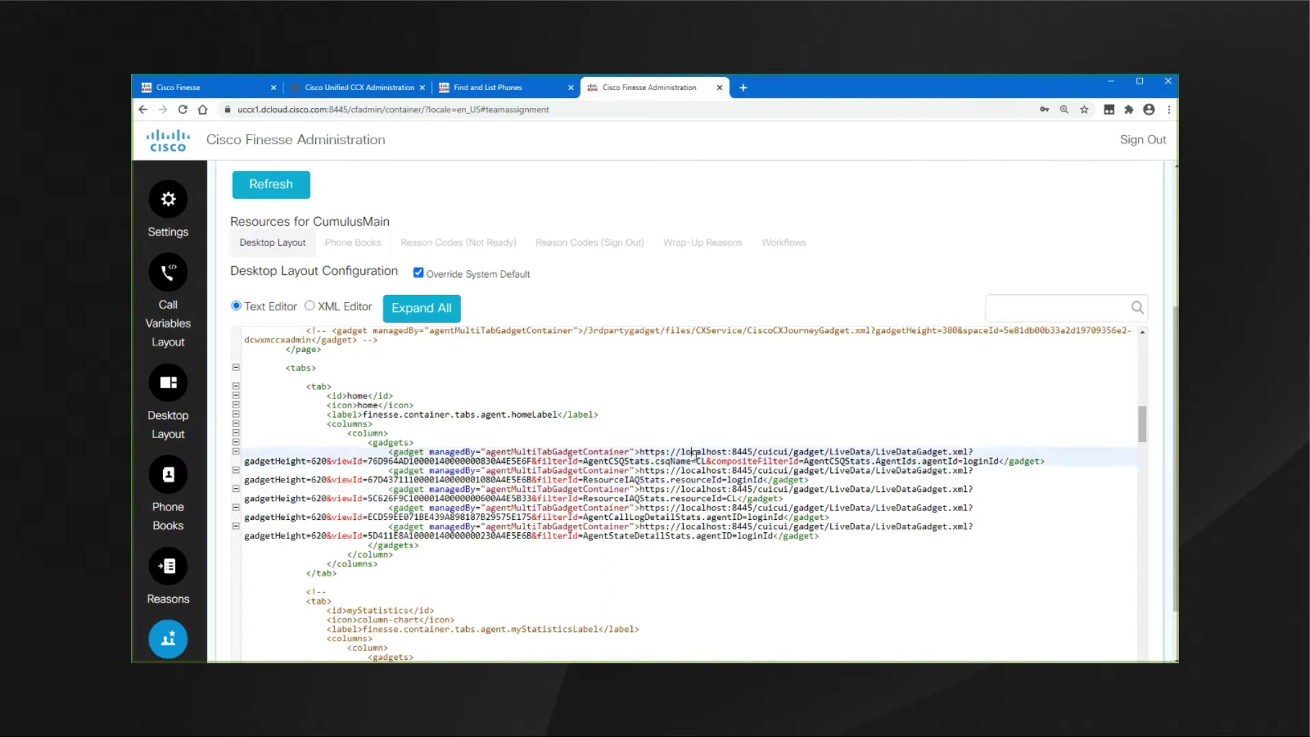
left_click(748, 471)
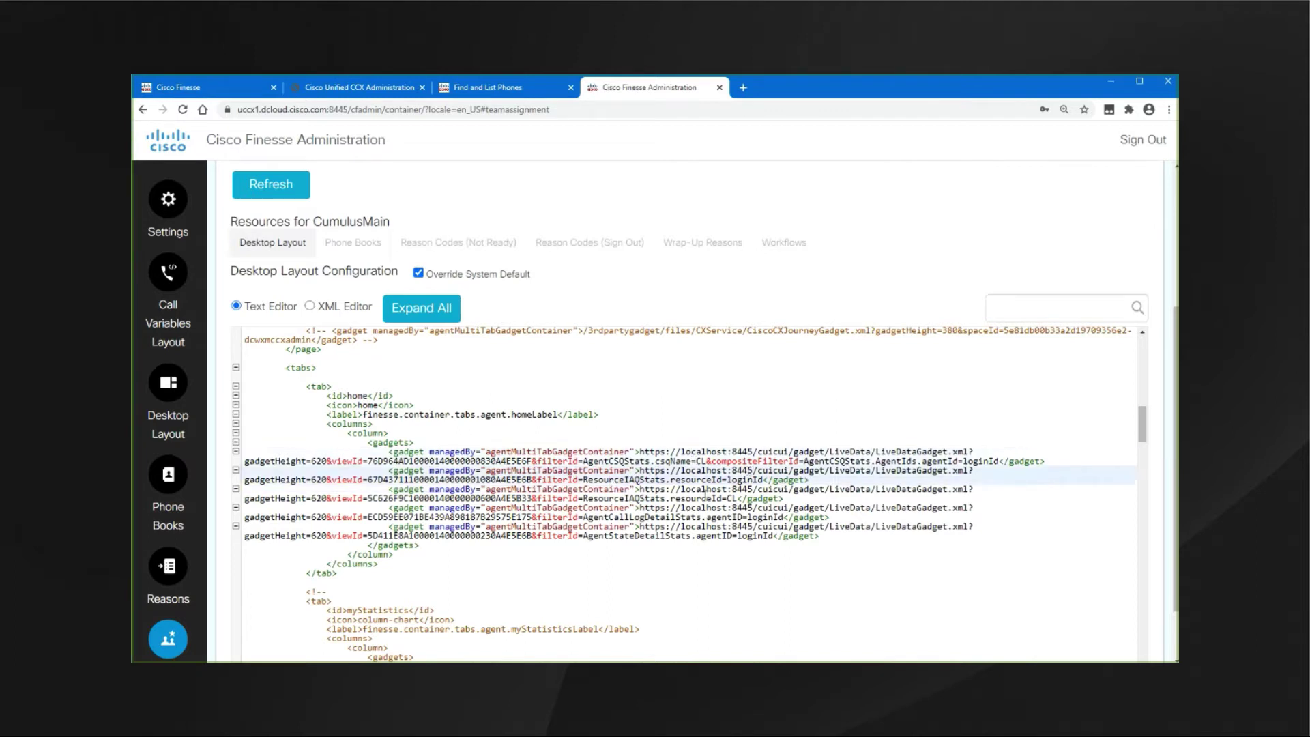
left_click(702, 490)
left_click(703, 513)
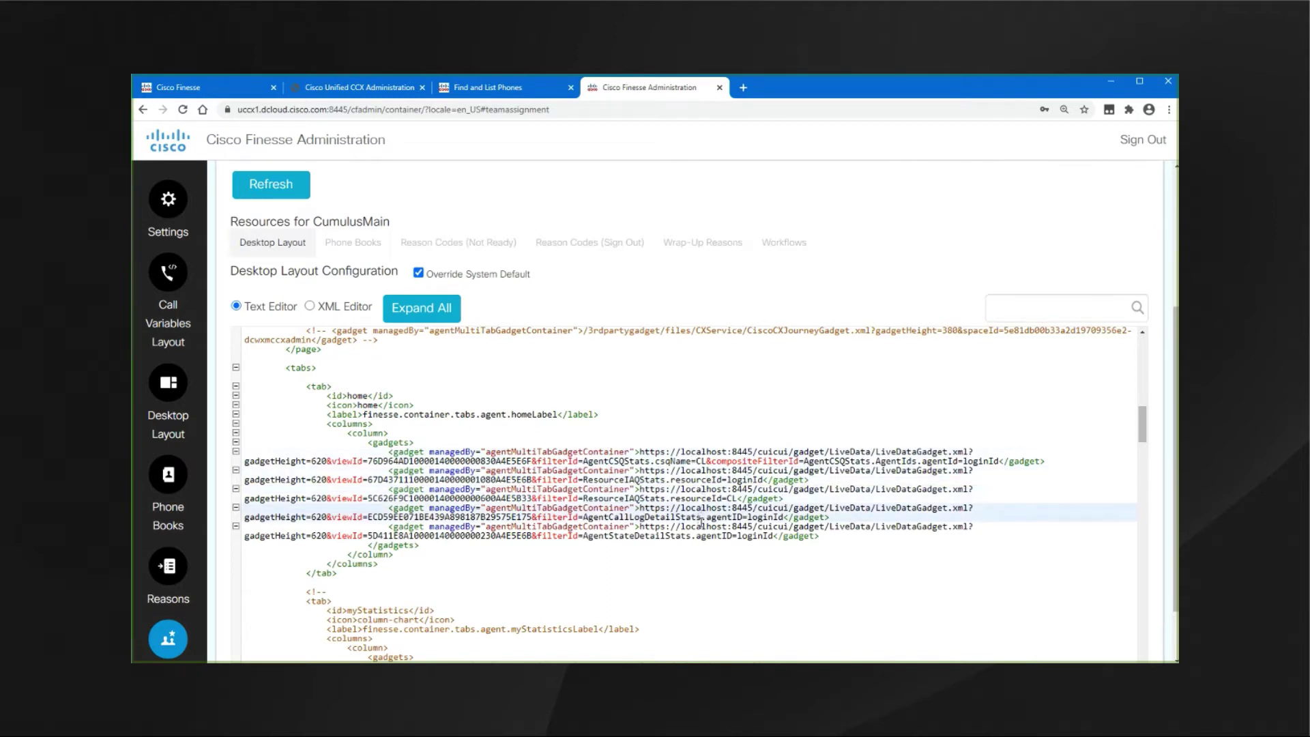
left_click(702, 526)
Examine the commented-out myStatistics and myHistory tabs in the layout, comparing them with the report tabs on the Cisco Finesse agent desktop
left_click_drag(1142, 426, 1144, 447)
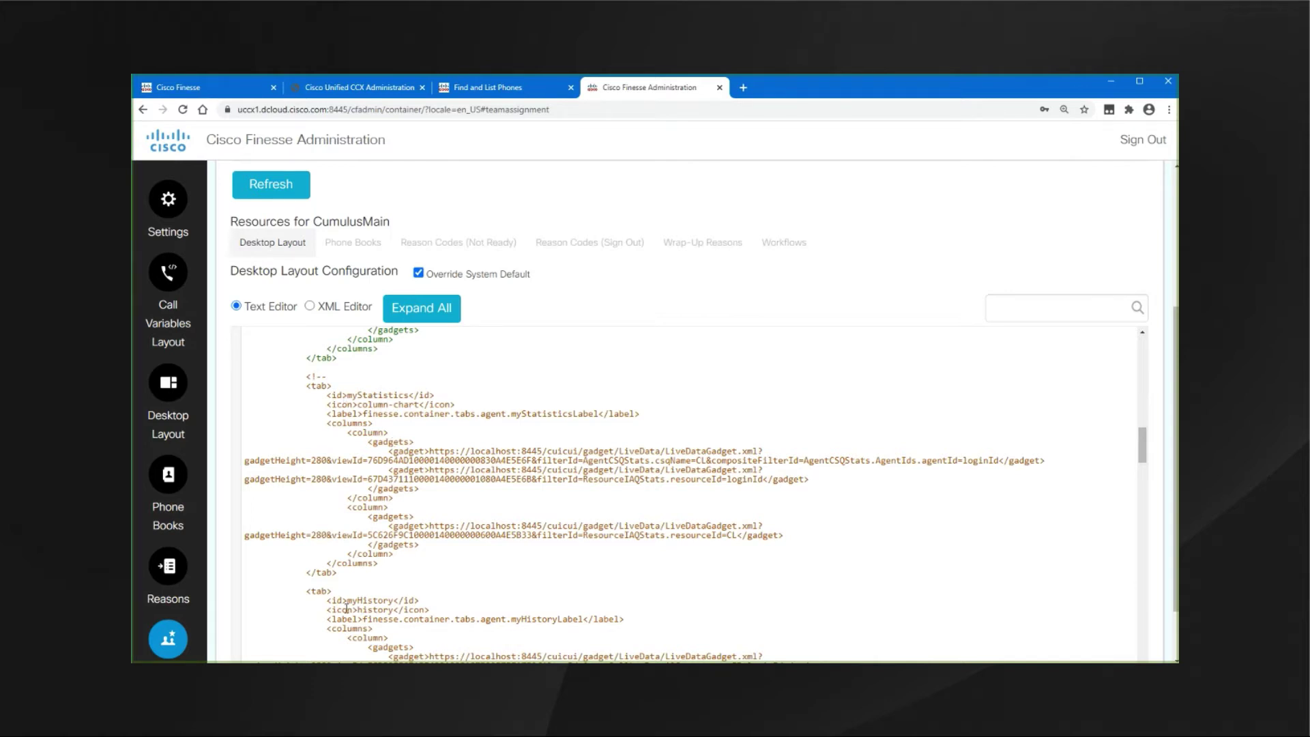
left_click(222, 81)
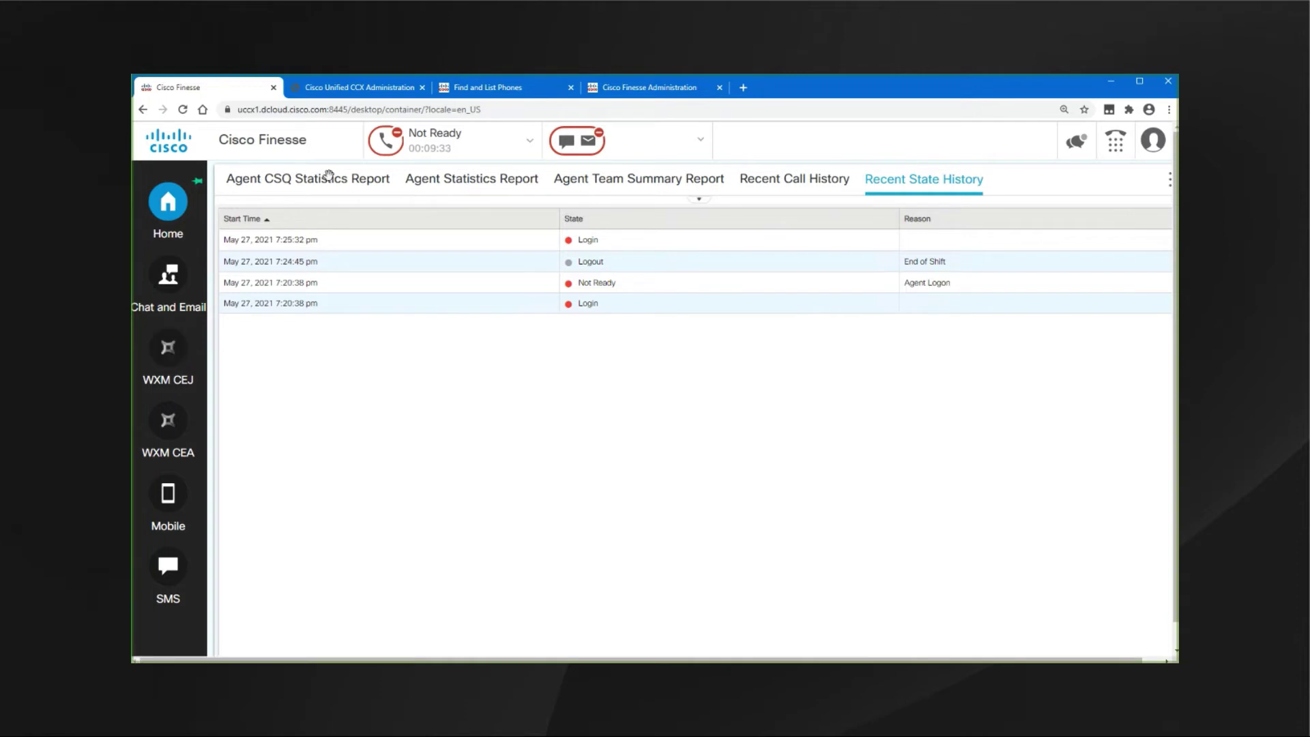
left_click(430, 181)
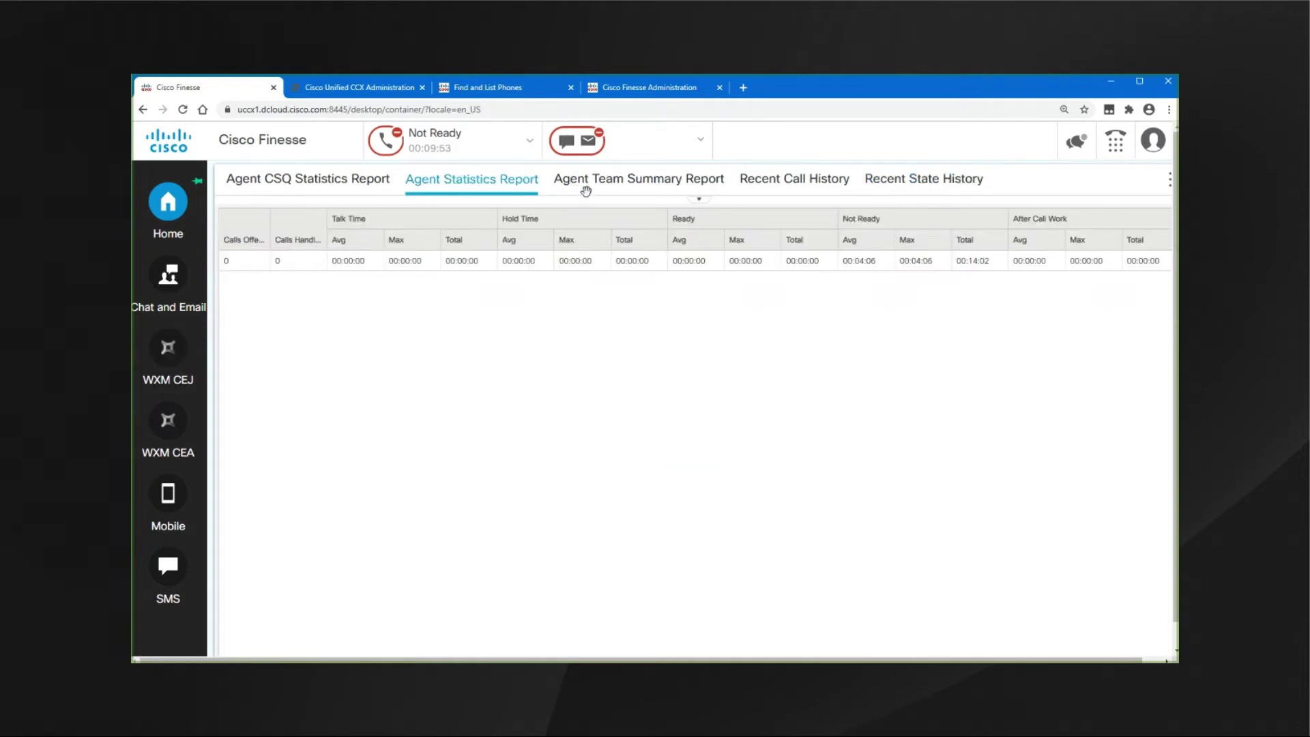
left_click(711, 183)
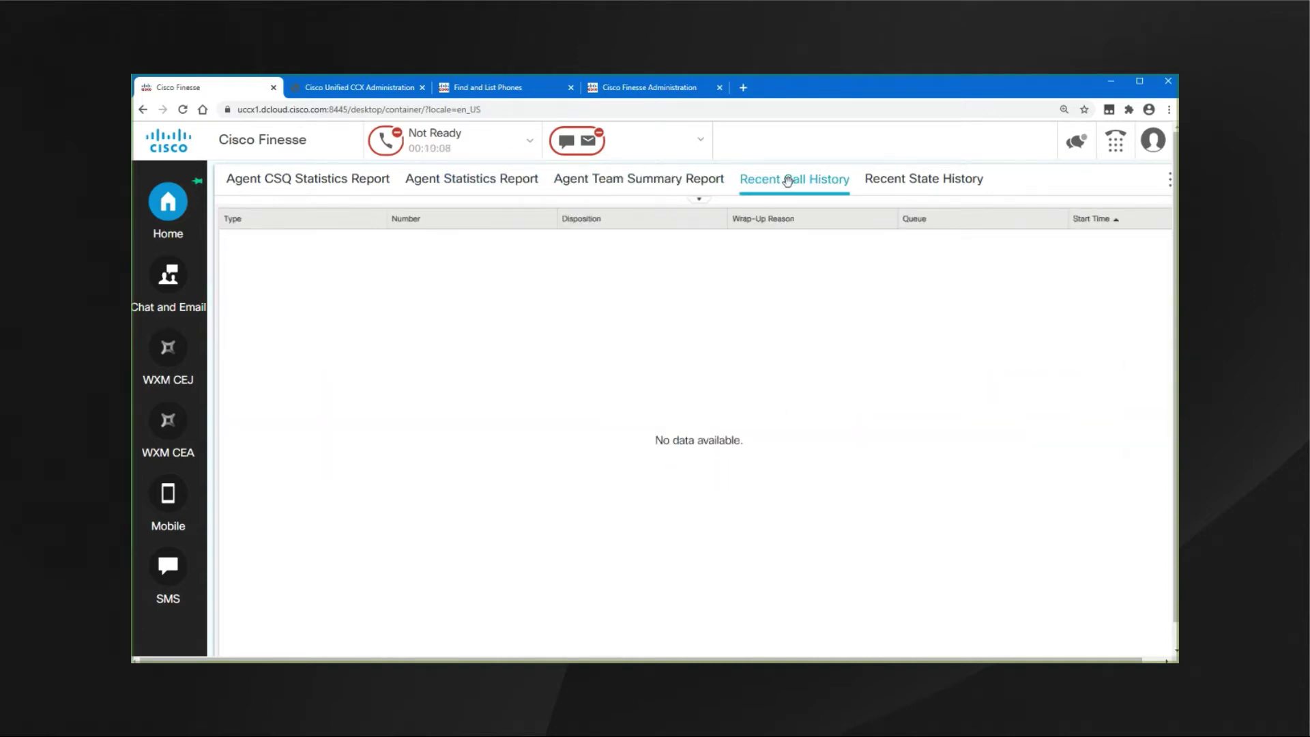
left_click(909, 182)
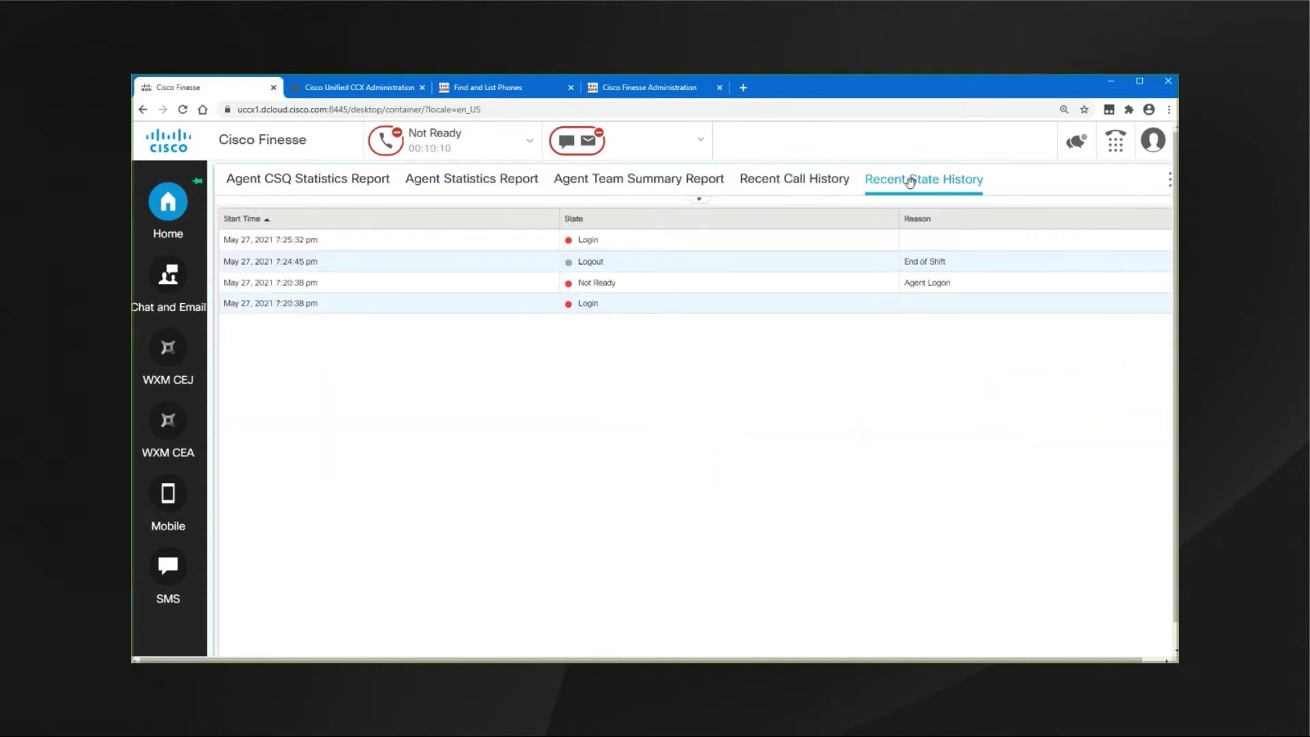
left_click(649, 87)
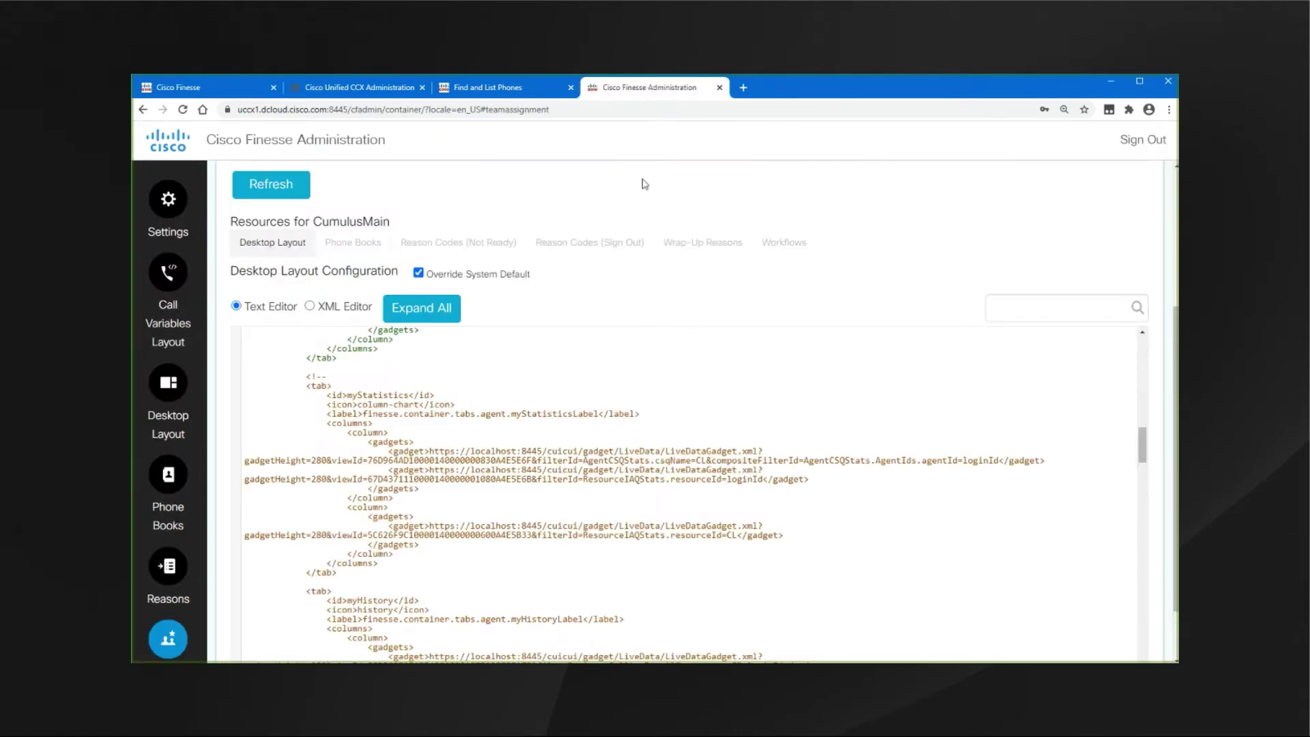
scroll(1144, 442, "down", 5)
left_click_drag(1144, 442, 1146, 423)
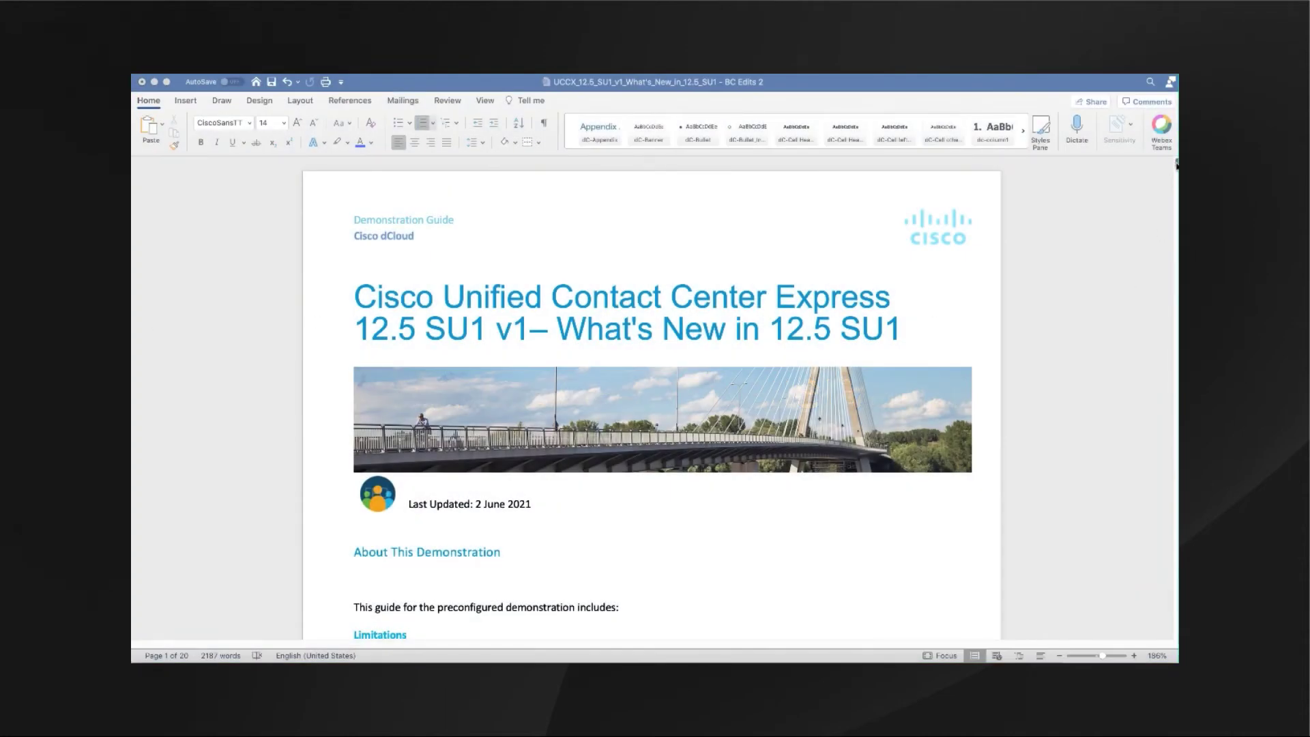
Go to Scenario 2, License Reservation, from the contents list of the UCCX 12.5 SU1 demonstration guide in Word
left_click_drag(1176, 164, 1176, 167)
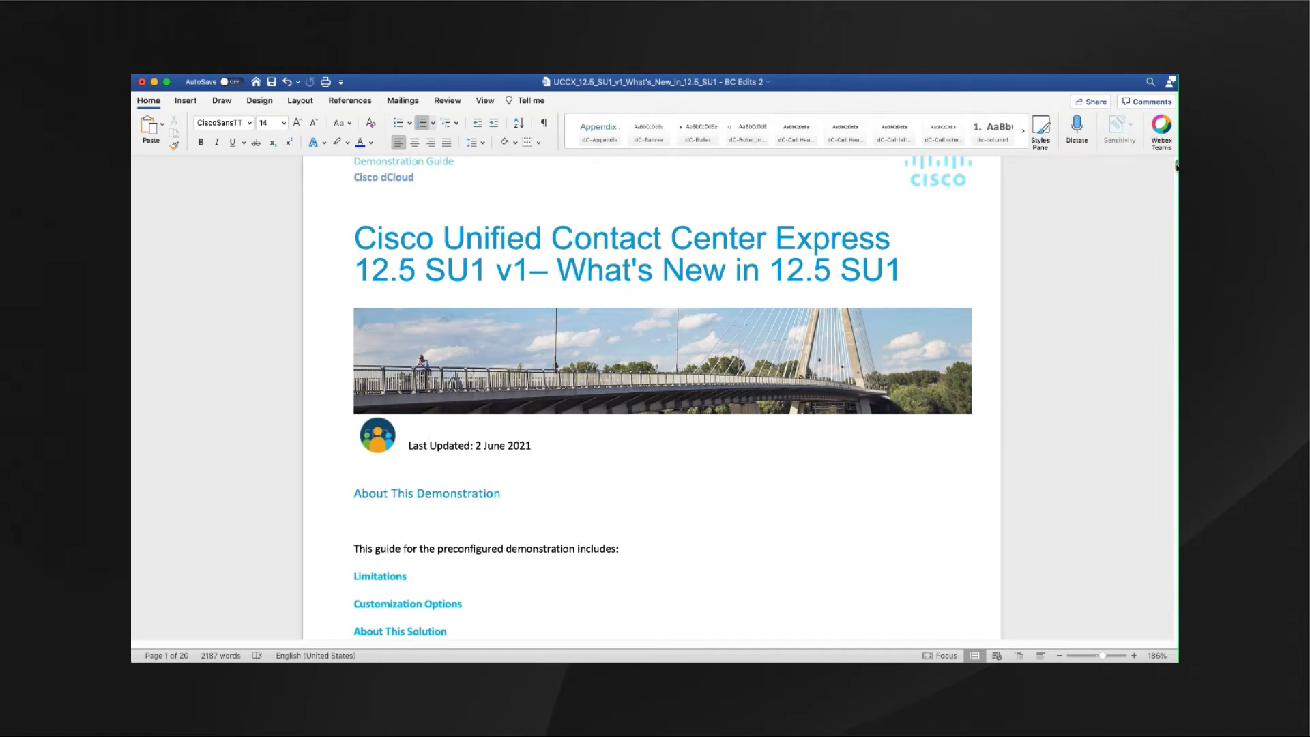
scroll(494, 411, "down", 5)
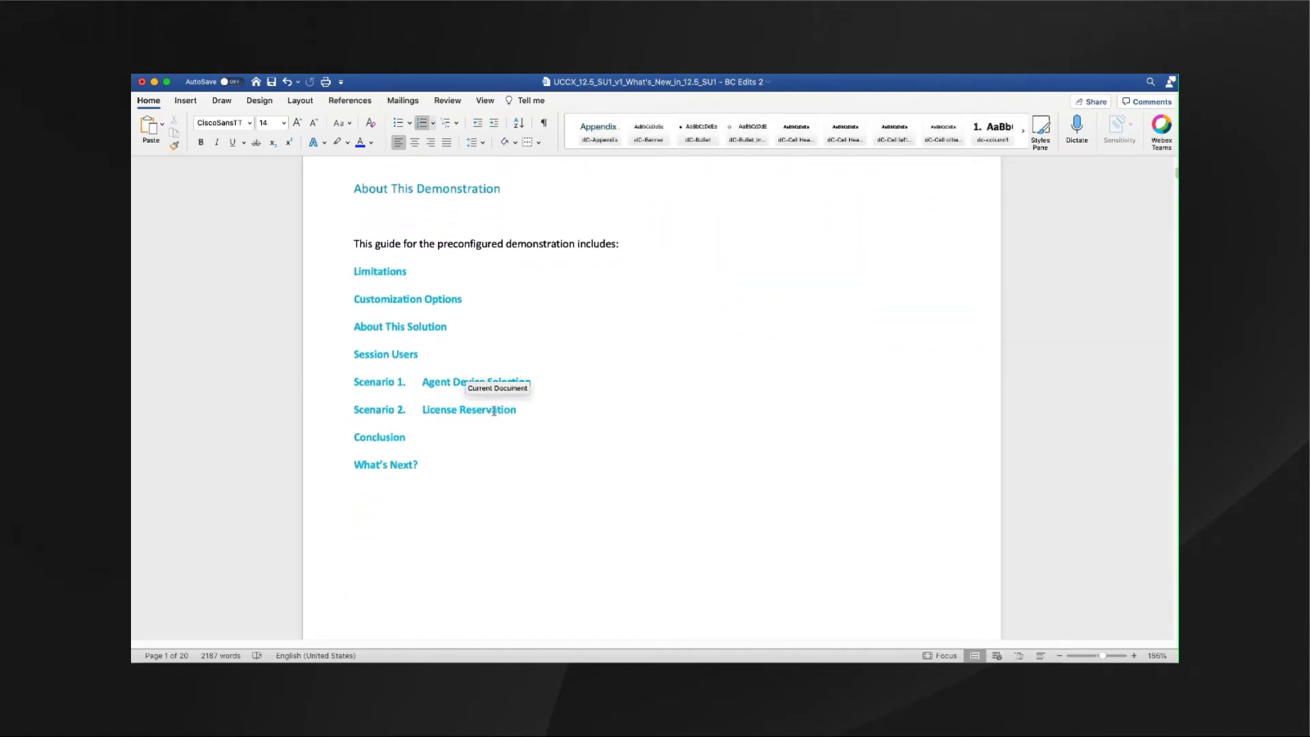
left_click(466, 411)
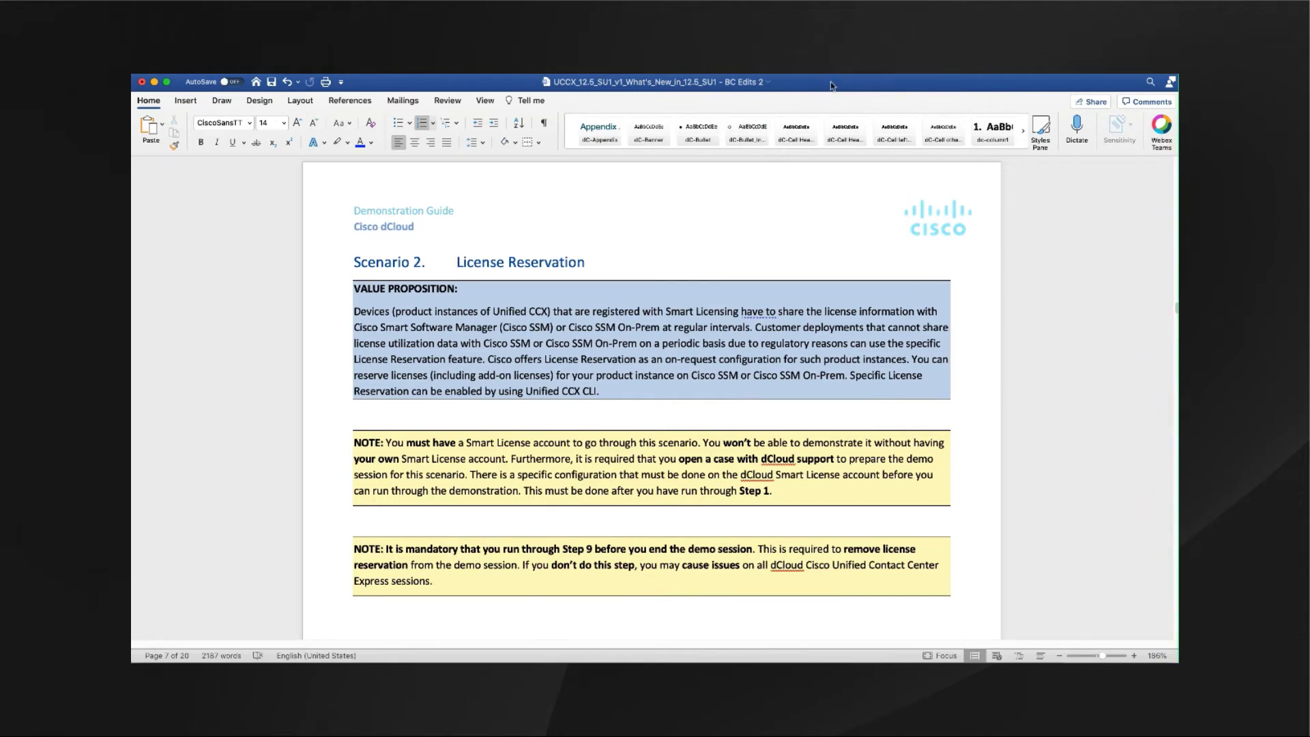
Switch to Cisco Software Central in the browser and open the Licenses inventory of the CTG-TME Team Account virtual account
key("ctrl+Right")
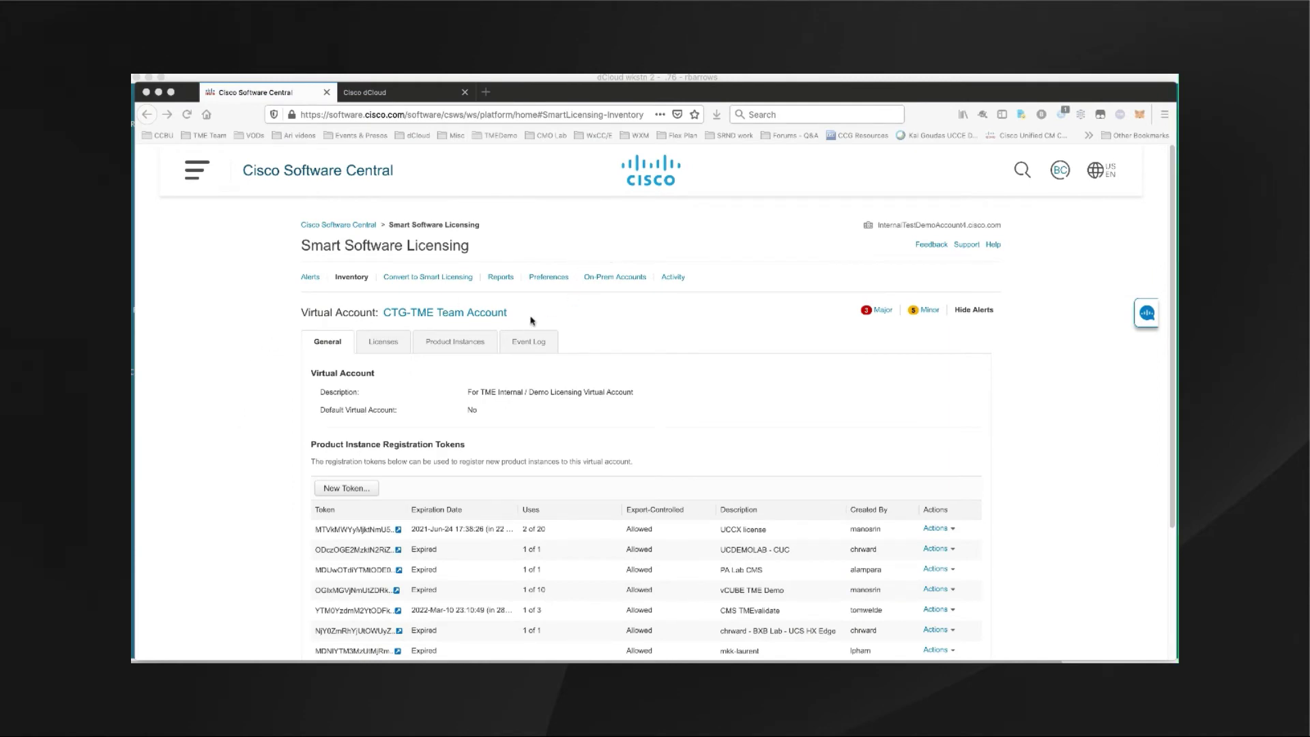
left_click(382, 346)
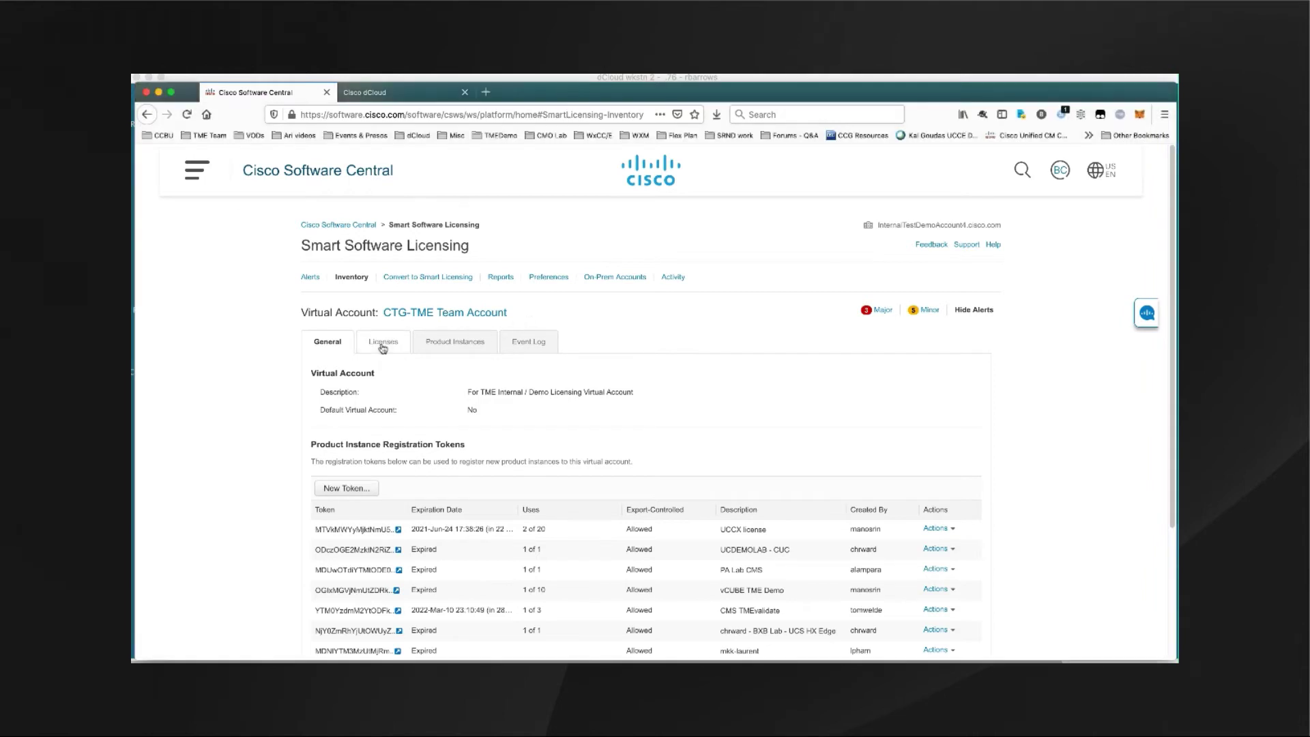
left_click(382, 346)
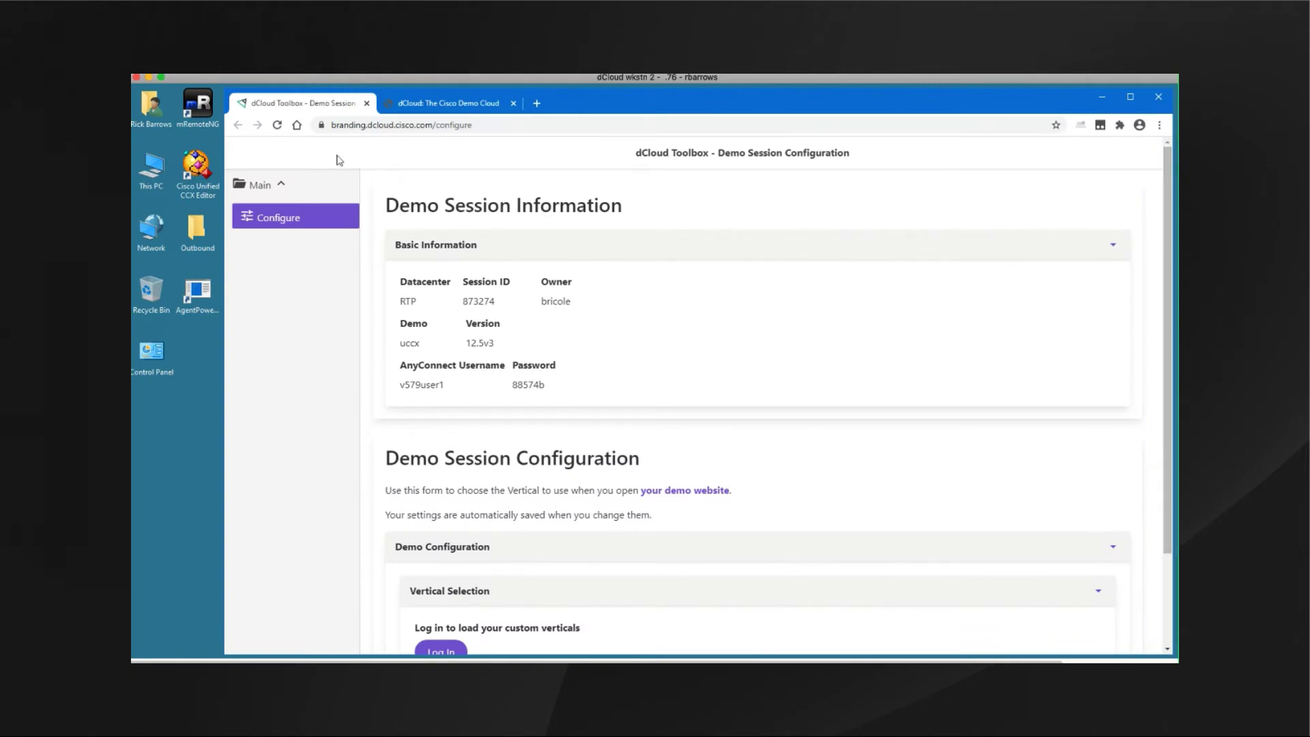
On the dCloud workstation, open Cisco Unified Contact Center Express Administration from the dCloud admin links and sign in with the prefilled credentials
left_click(448, 103)
mouse_move(264, 199)
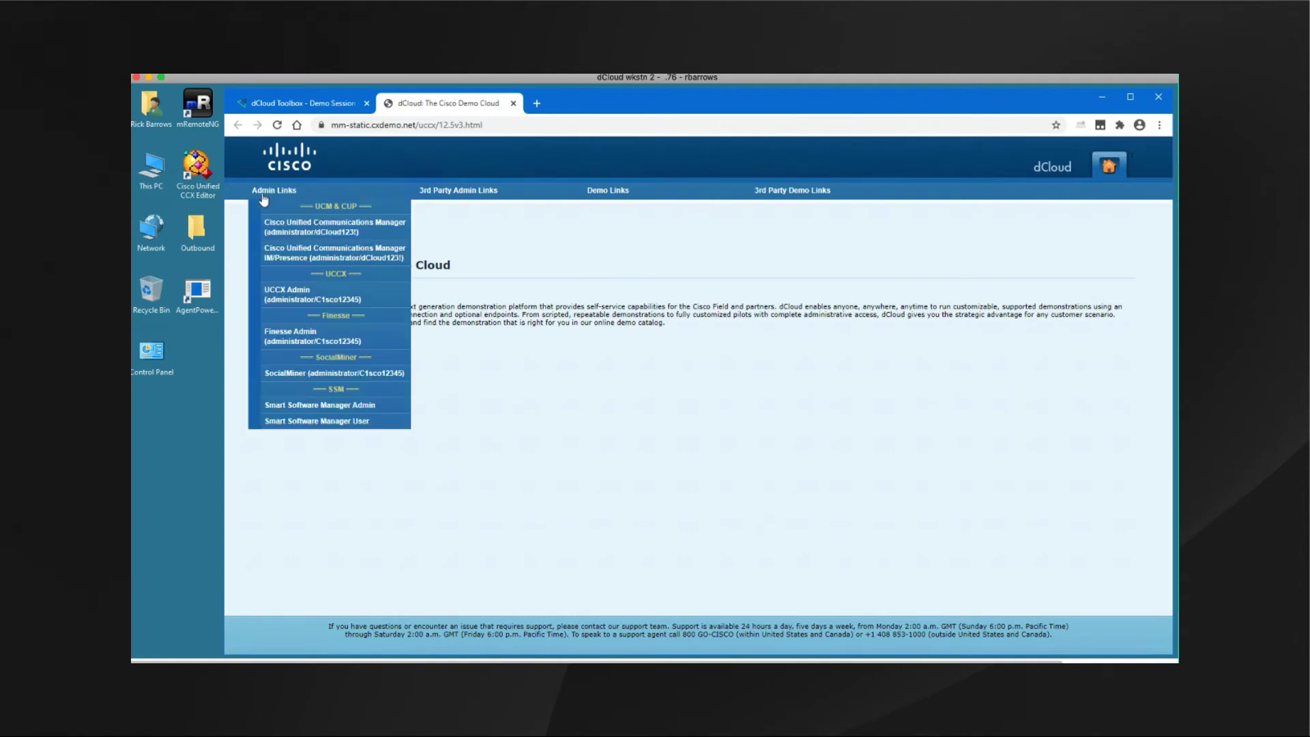
left_click(289, 302)
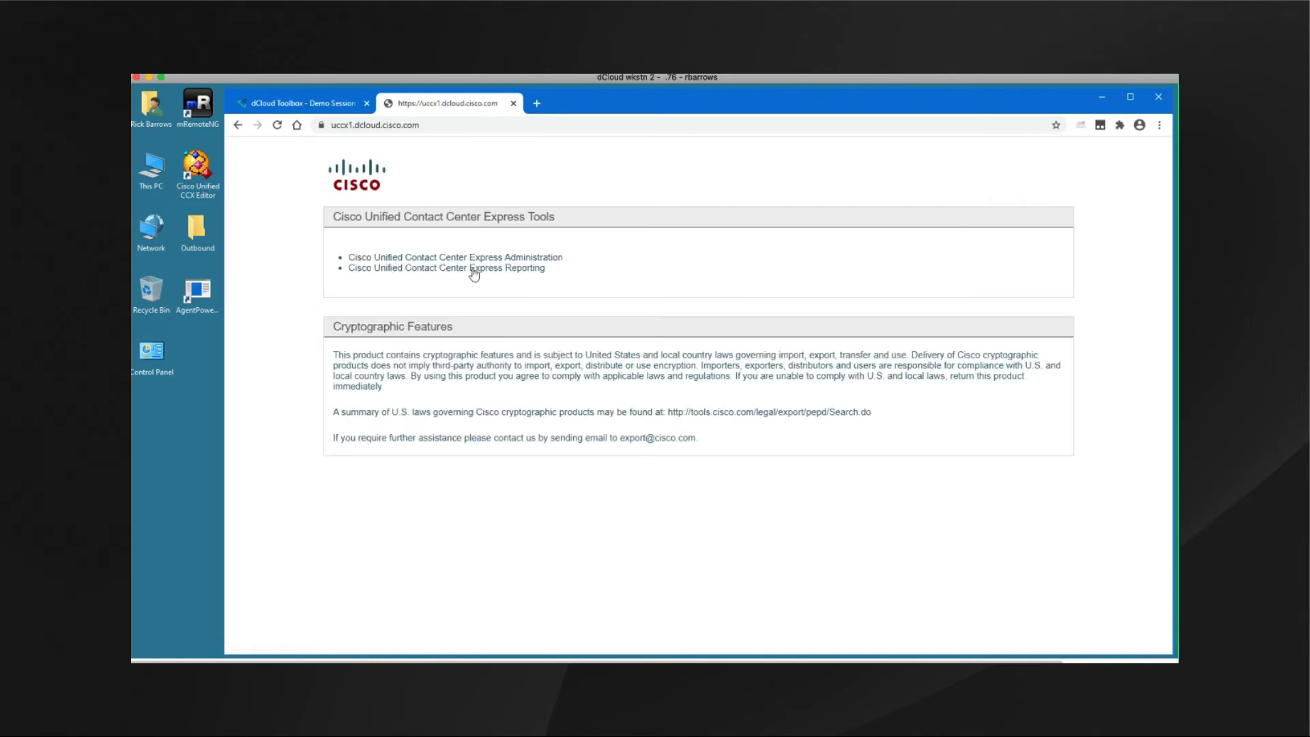
left_click(468, 260)
left_click(1022, 248)
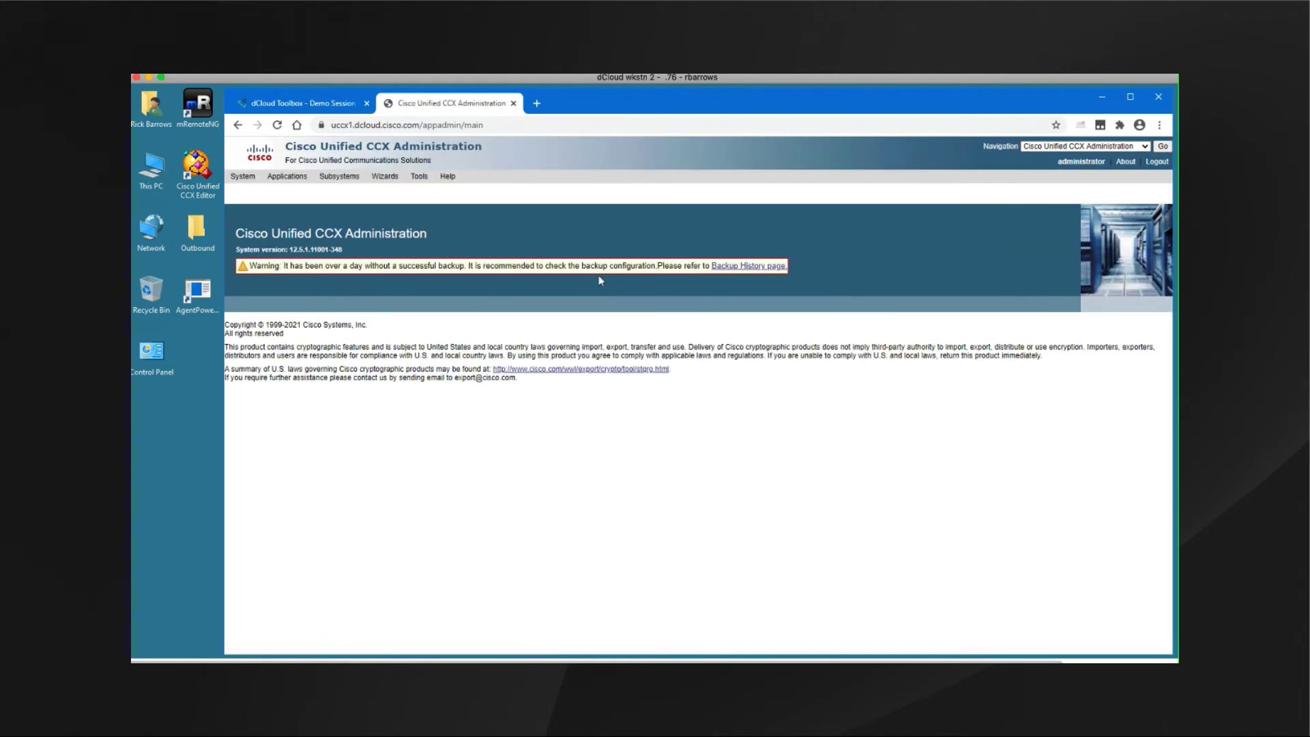
Open License Management in Cisco Unified CCX Administration and deregister the product instance from smart licensing
left_click(242, 176)
left_click(264, 295)
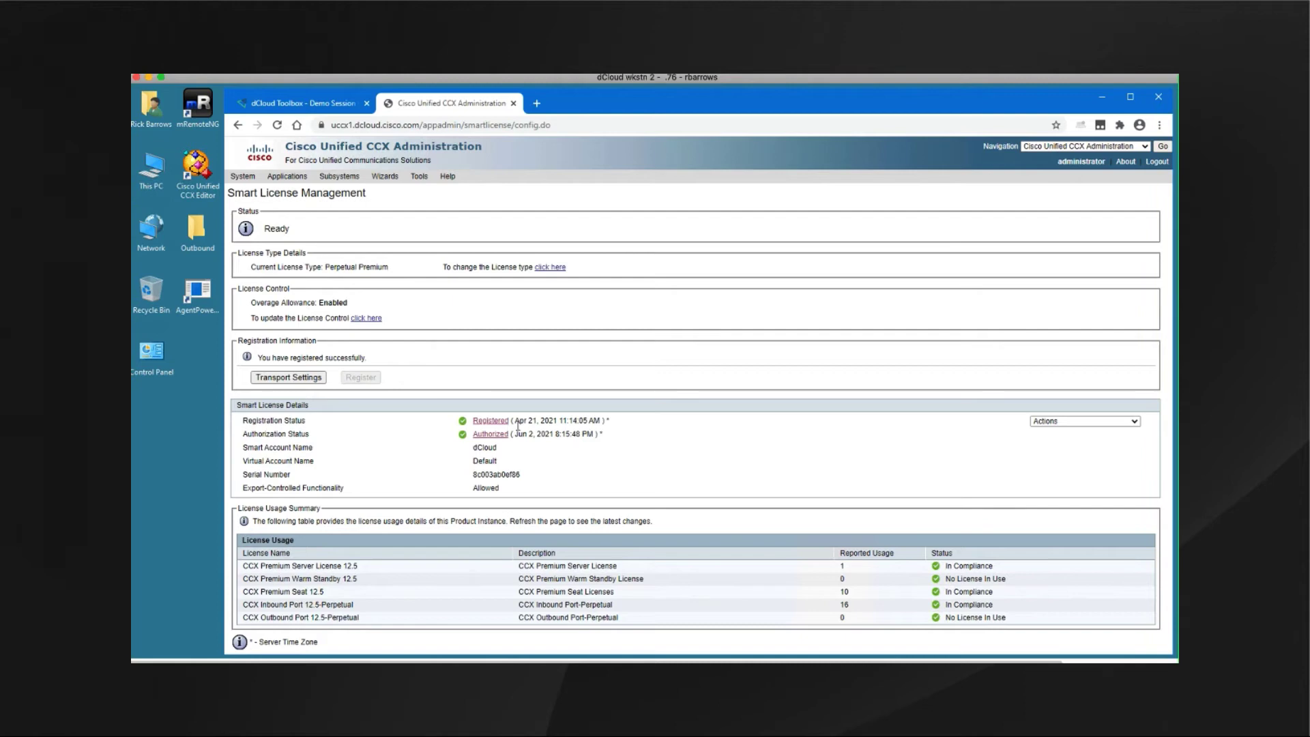
left_click(1135, 422)
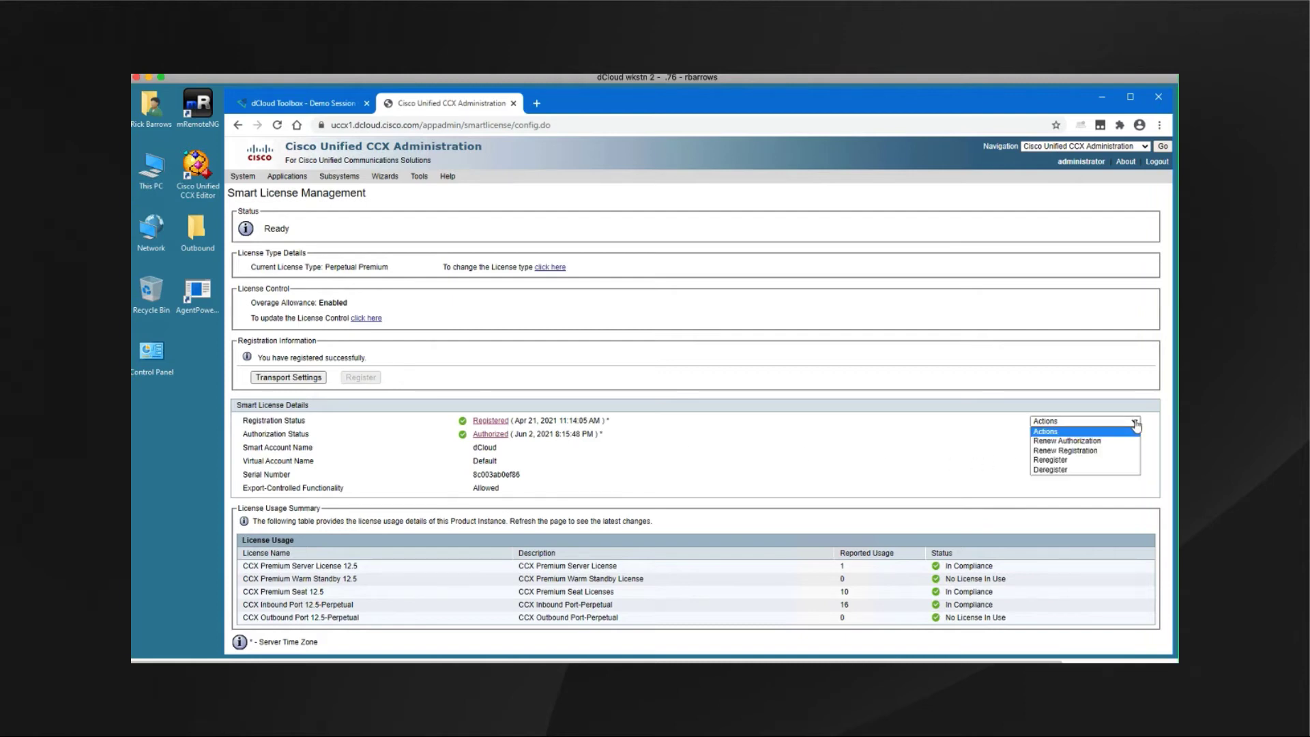
left_click(1062, 471)
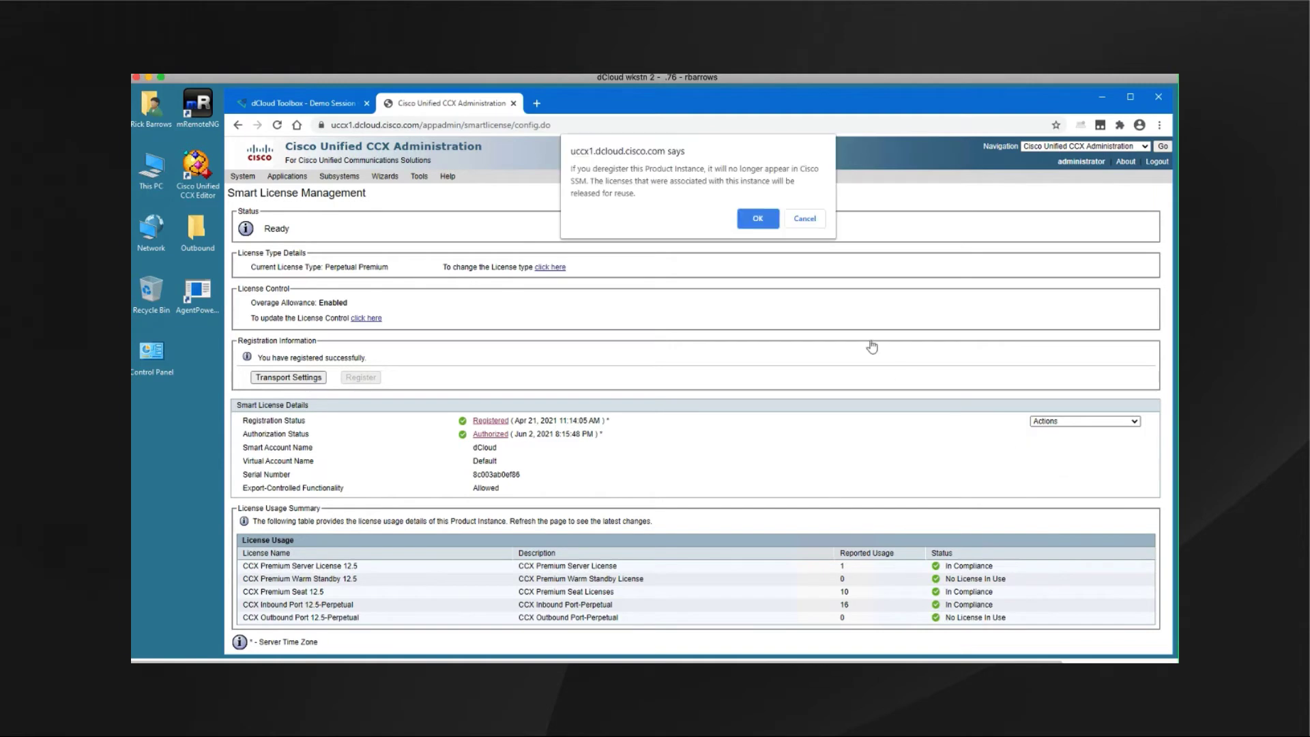
left_click(761, 222)
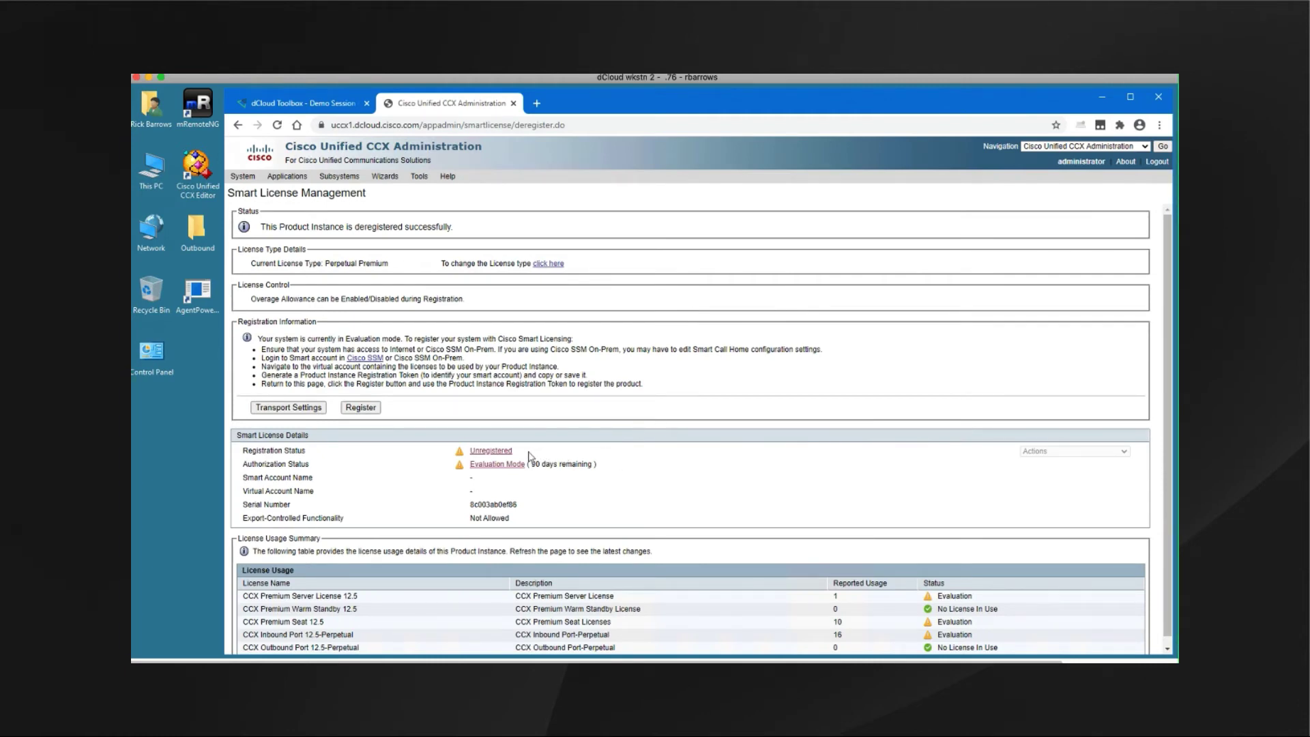
Set the smart license transport settings to Direct, test the connection, save the change and close the settings window
left_click(298, 409)
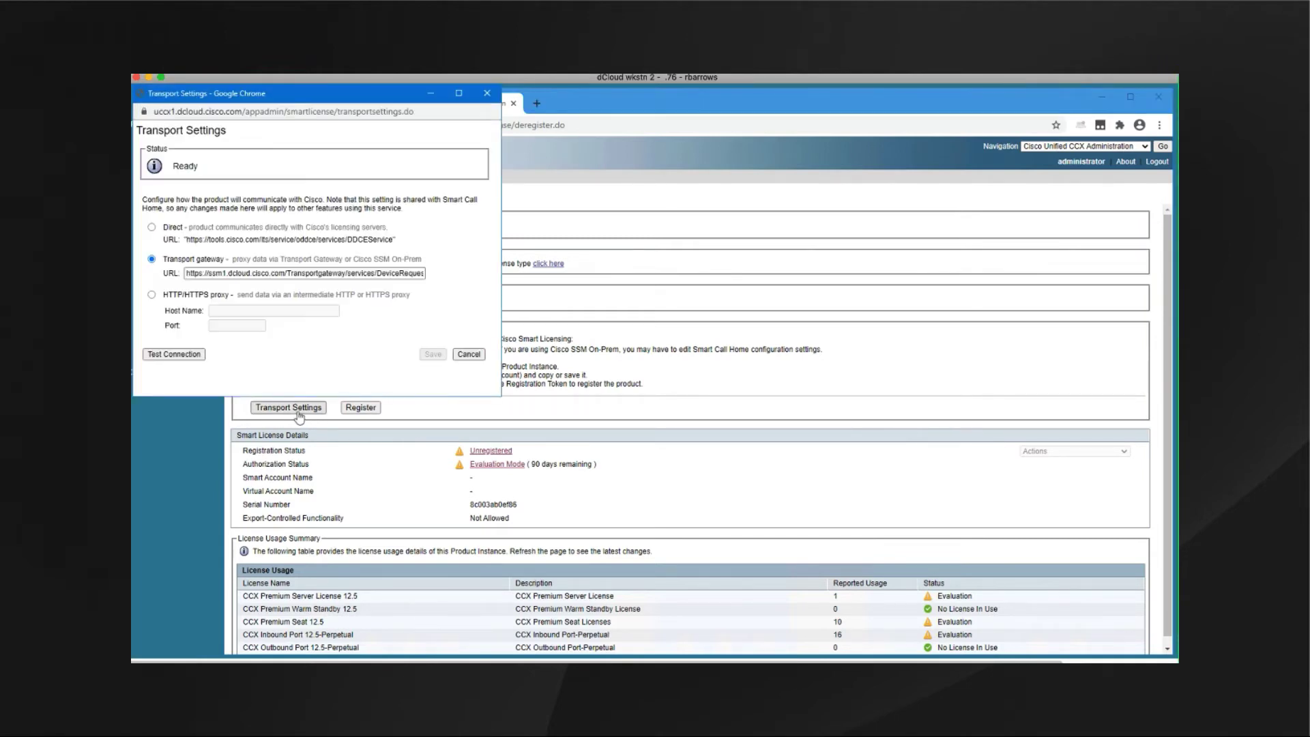
left_click(152, 228)
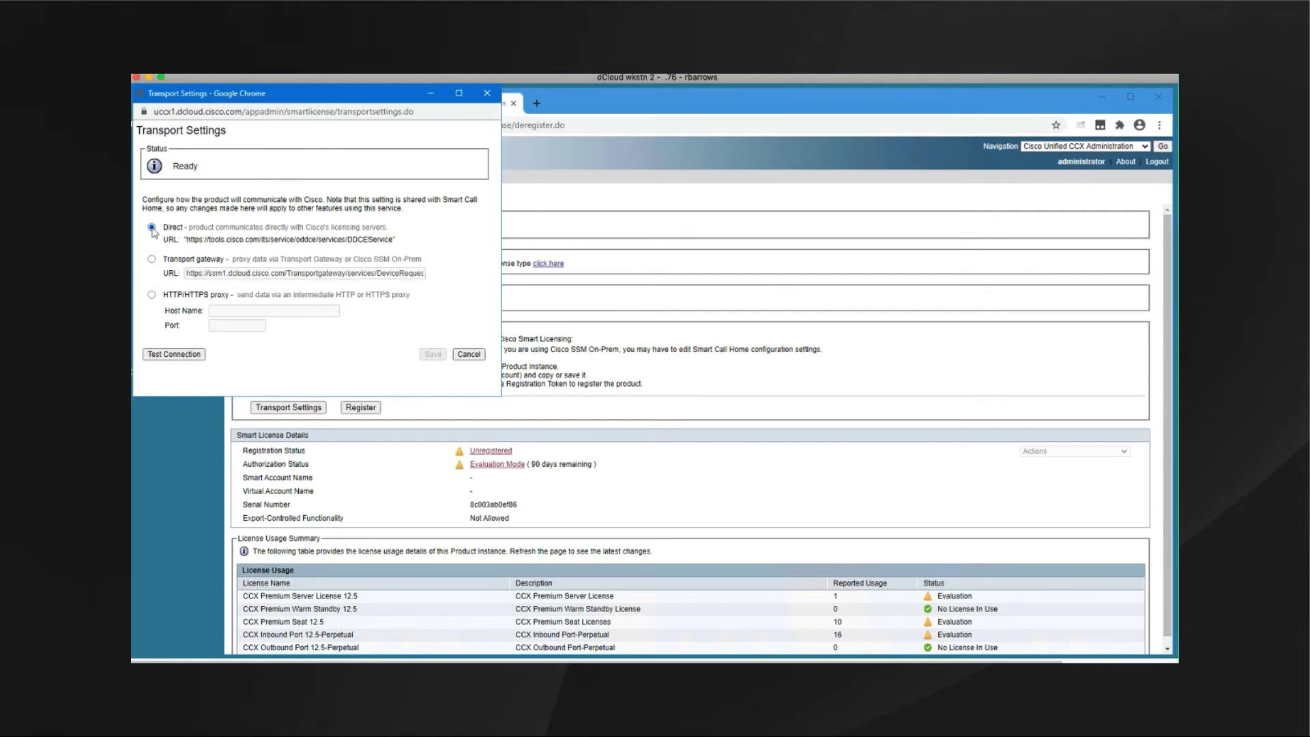
left_click(178, 355)
left_click(425, 354)
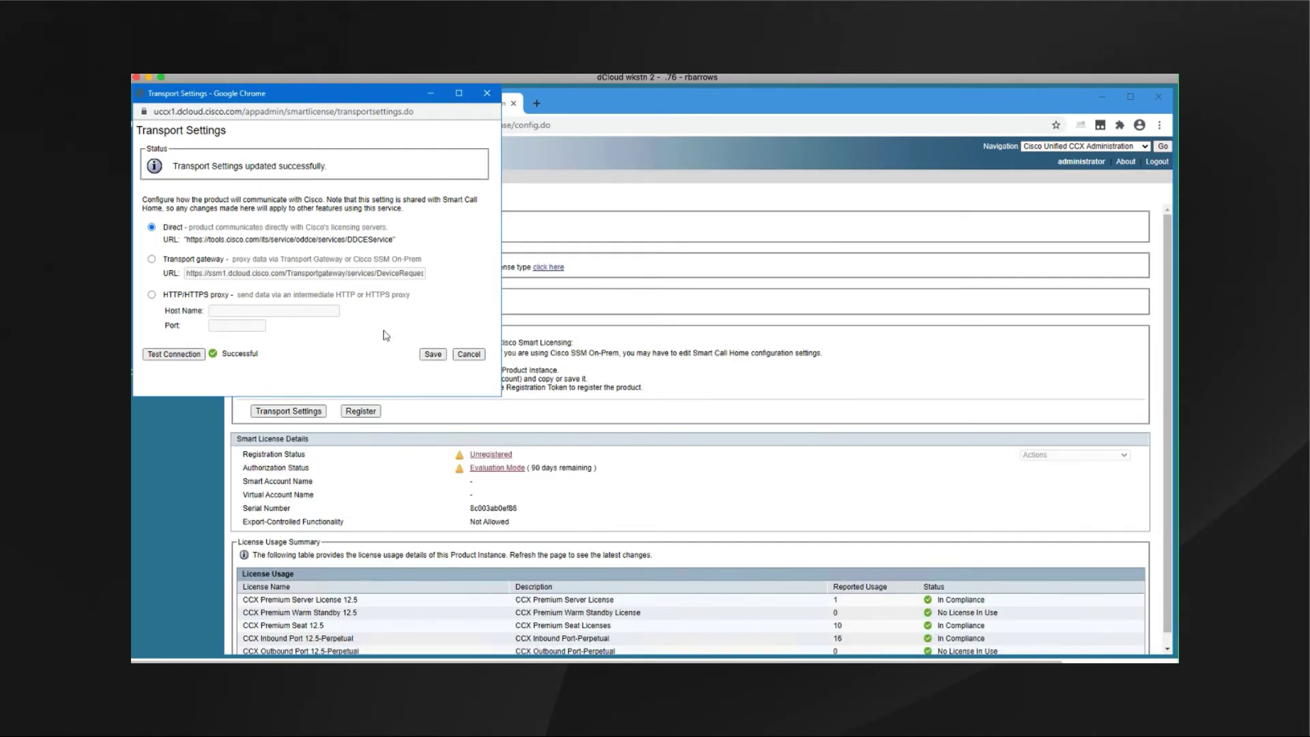
left_click(469, 354)
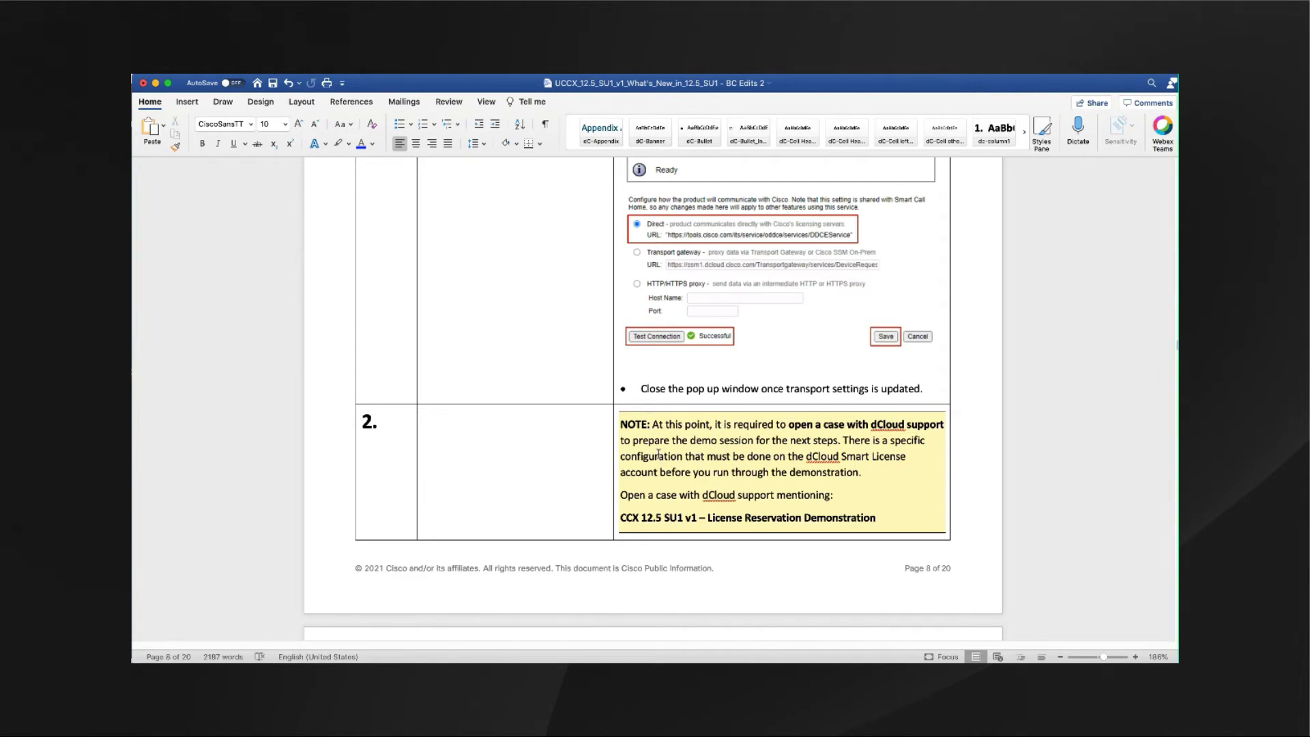
Copy the case text "CCX 12.5 SU1 v1 – License Reservation Demonstration" from the Word guide and switch to the browser
left_click_drag(886, 517, 629, 518)
key("super+c")
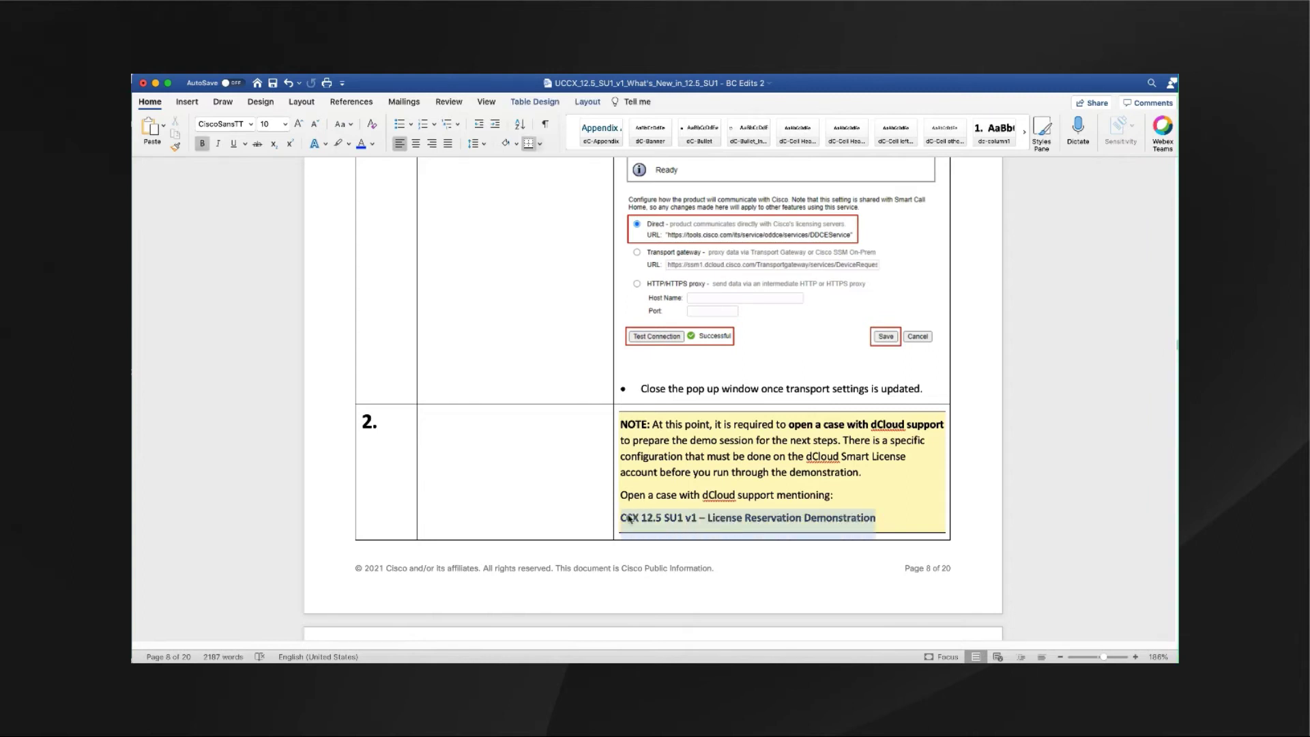
key("super+Tab")
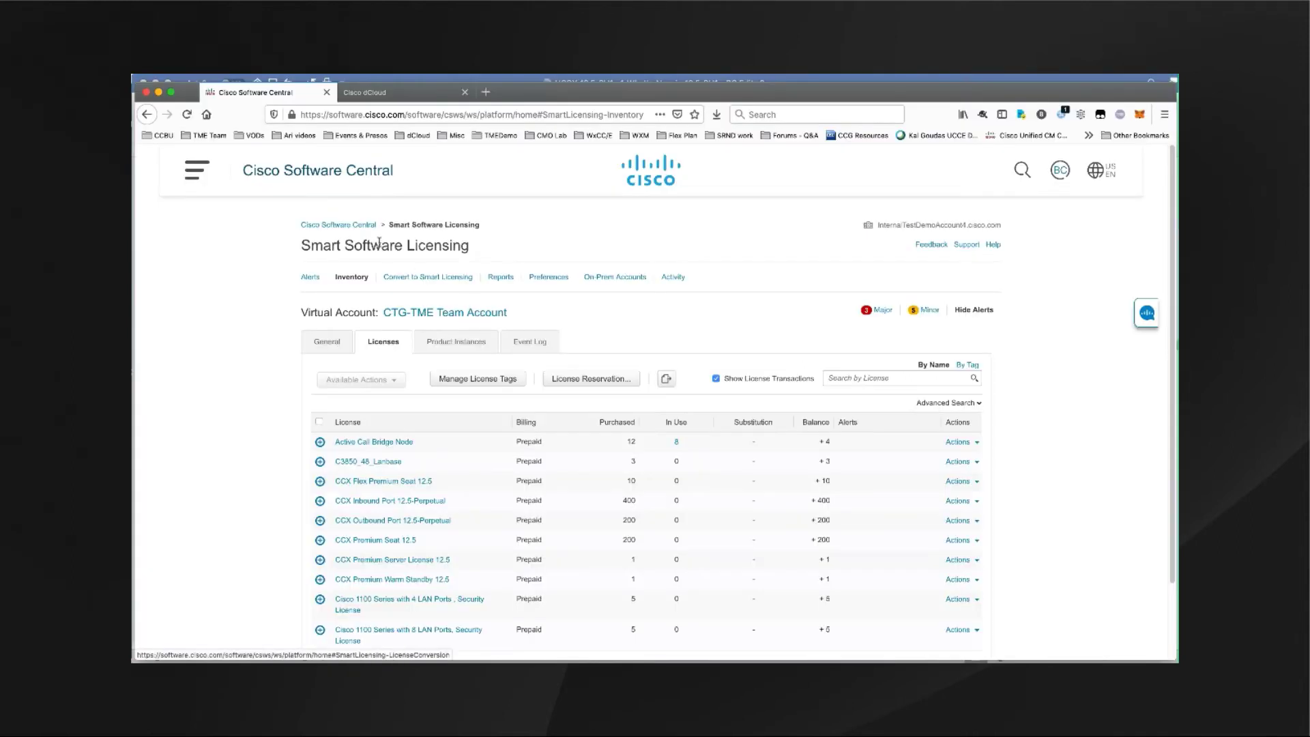
Start a new support ticket on the Cisco dCloud site and paste the copied License Reservation Demonstration text into it
left_click(384, 94)
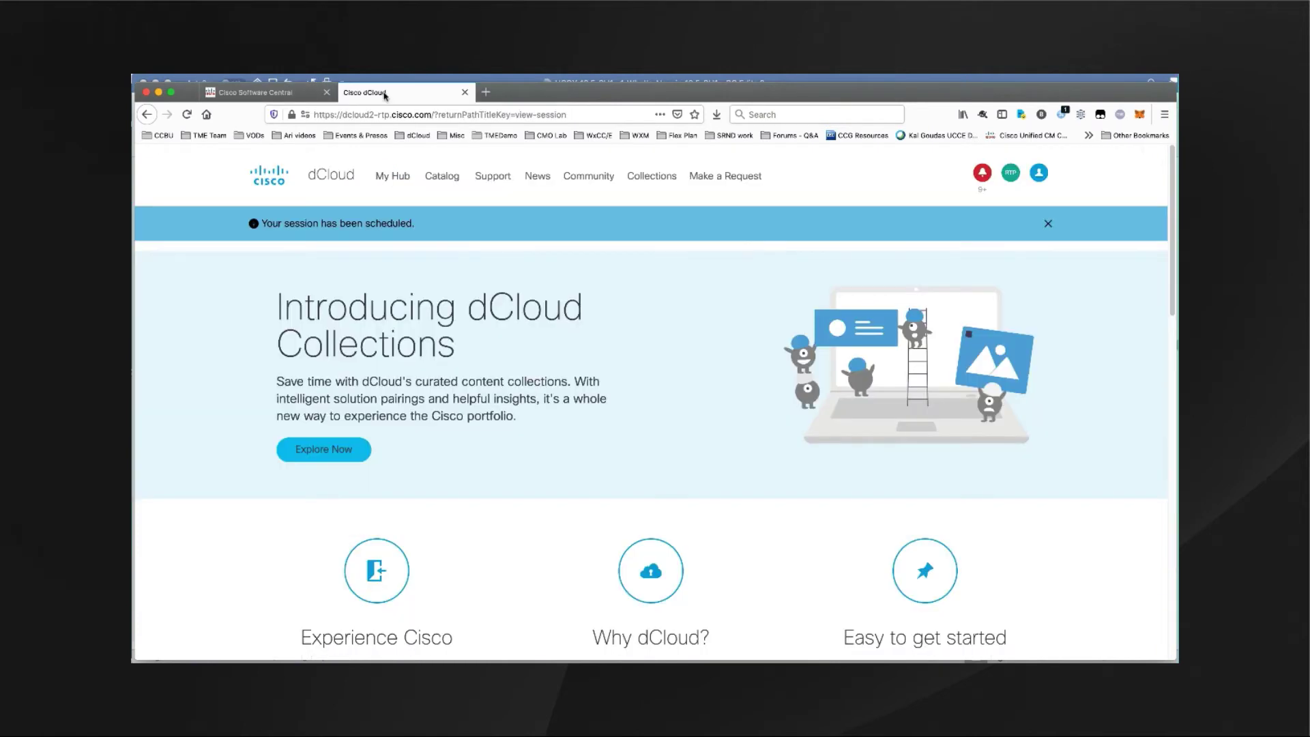
left_click(497, 180)
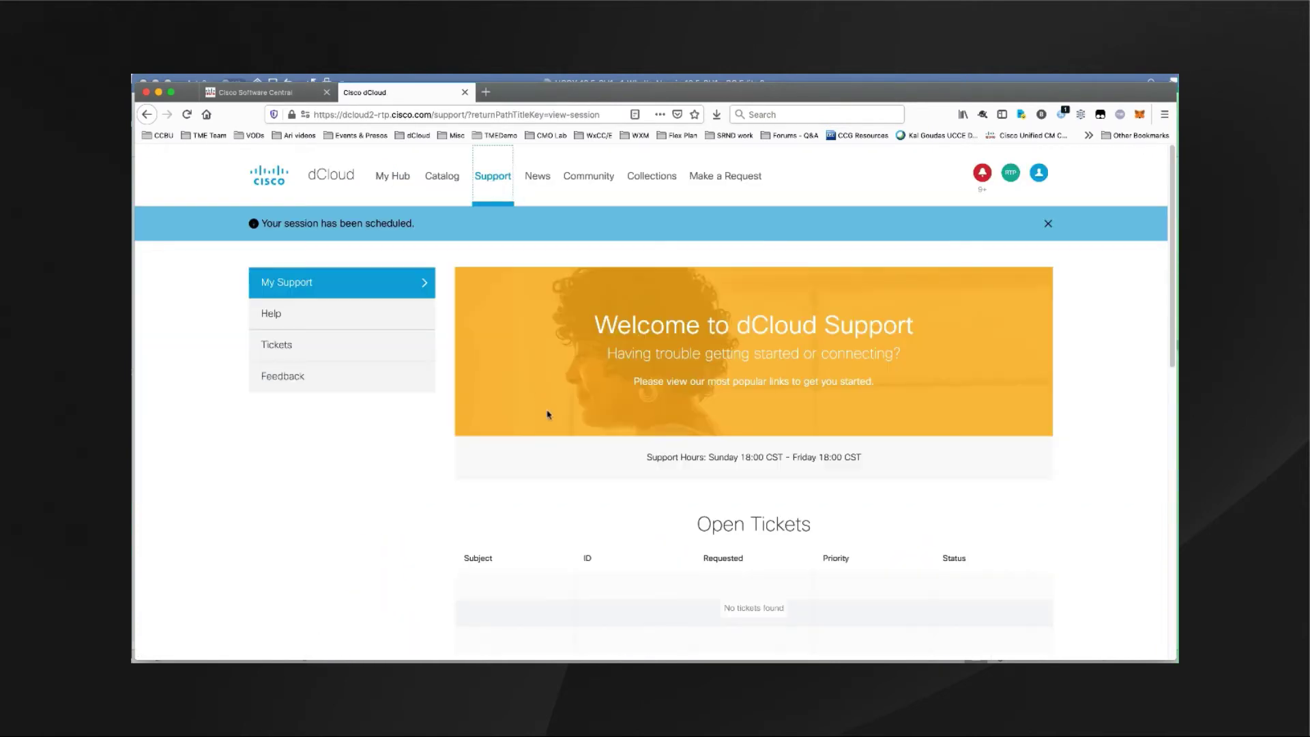
scroll(1083, 389, "down", 2)
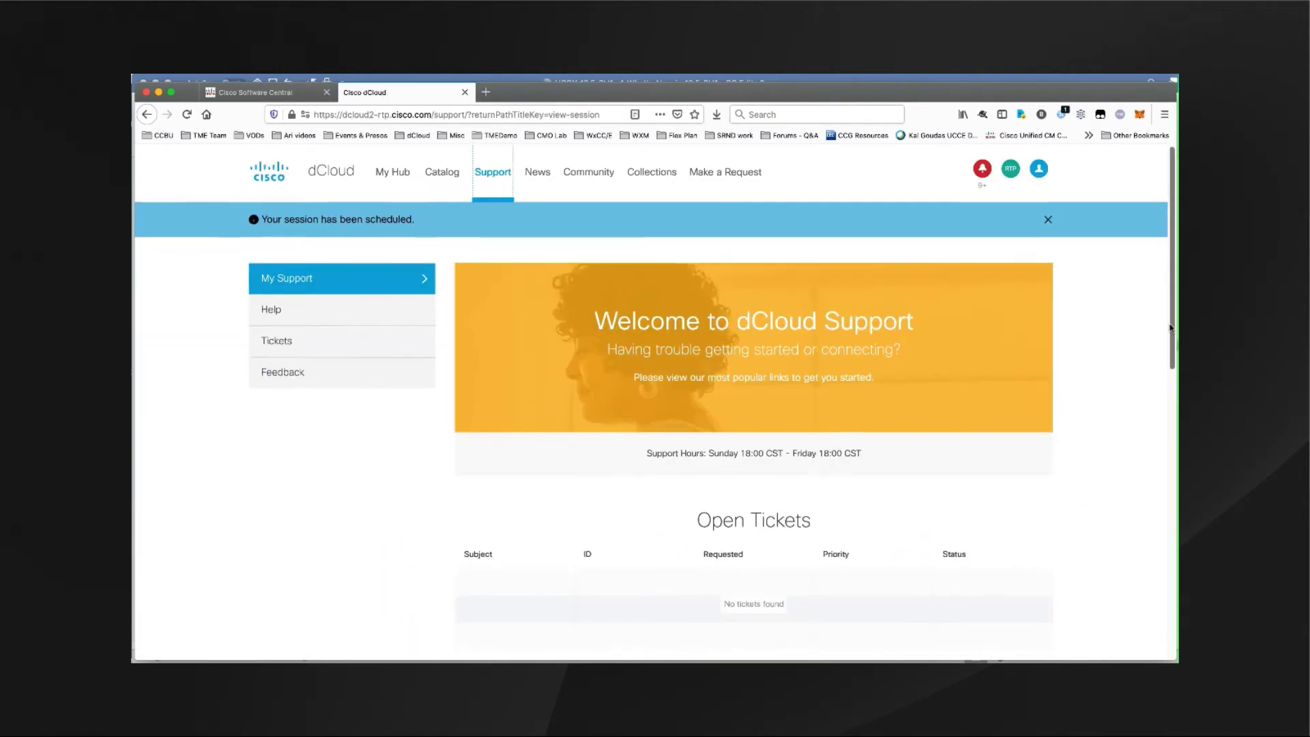
left_click(493, 609)
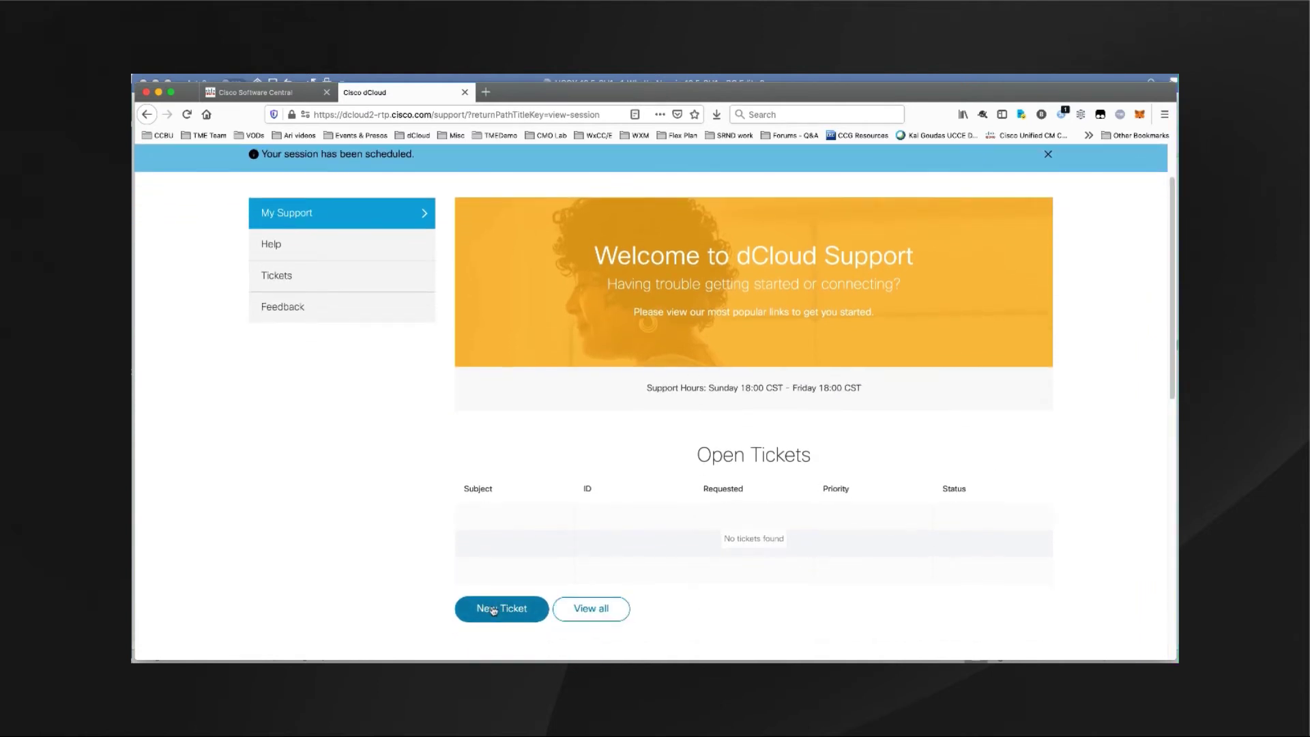
left_click(539, 296)
key("super+v")
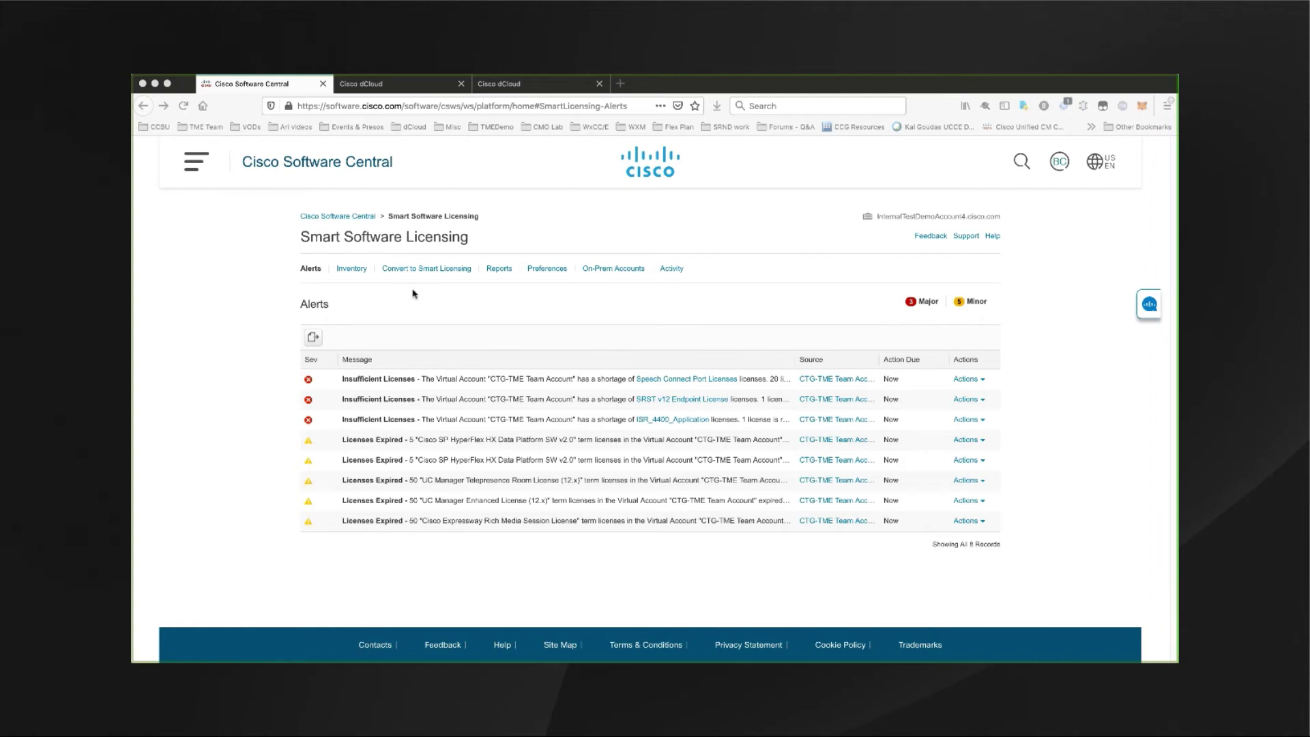
Open the Licenses inventory of the CTG-TME Team Account virtual account in Smart Software Licensing
left_click(351, 271)
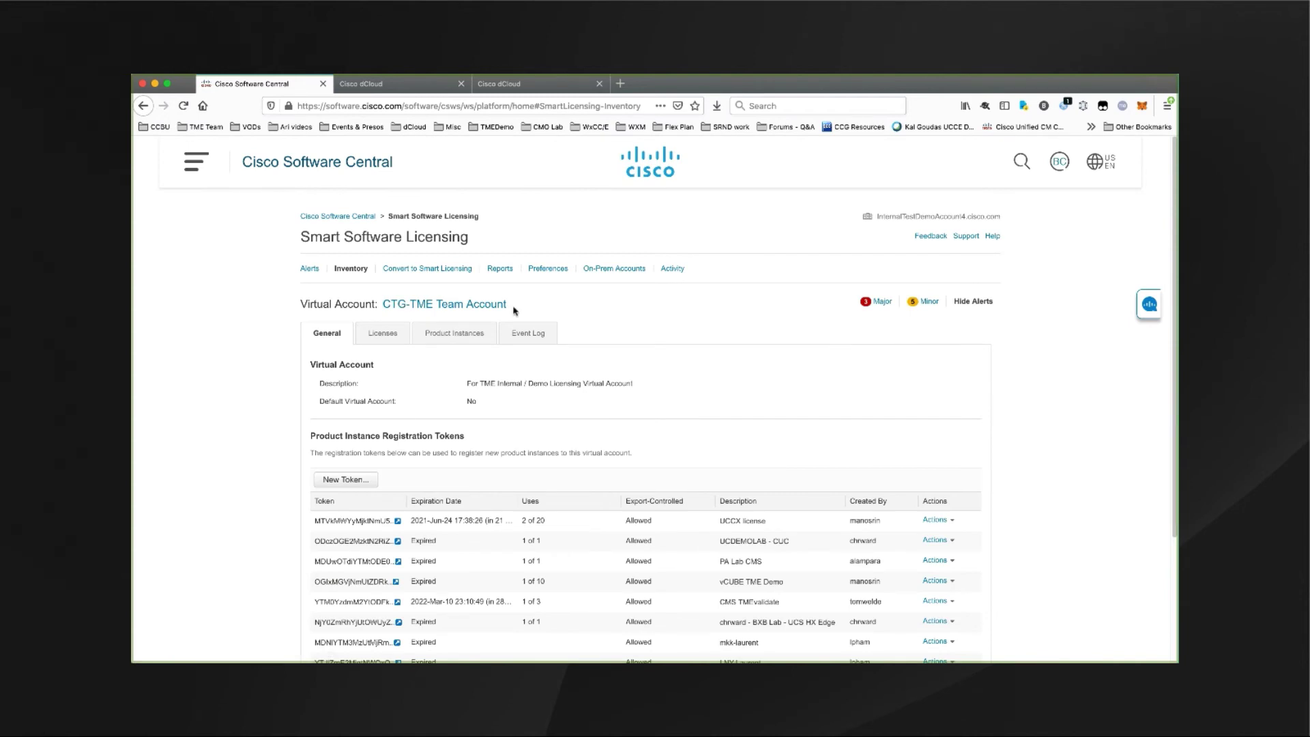
left_click(383, 333)
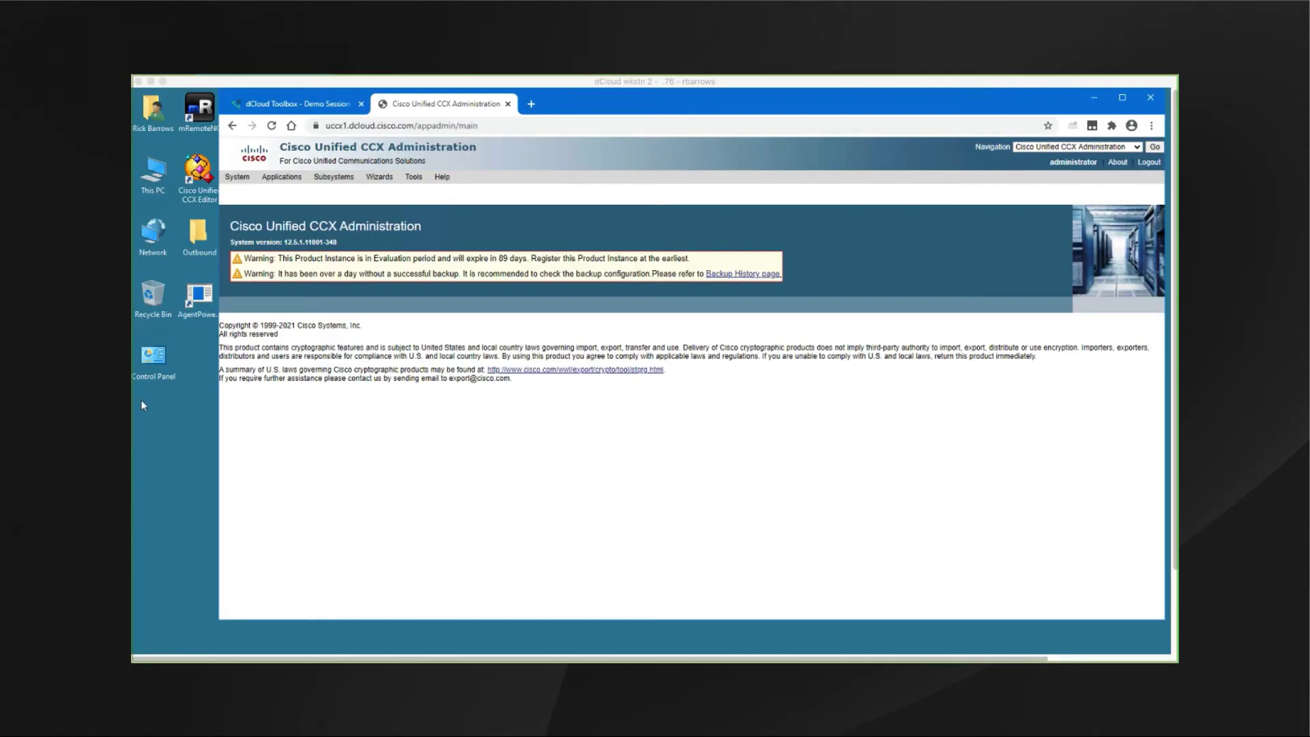
On the dCloud workstation, connect to UCCX through mRemoteNG and run the command "license smart reservation enable"
left_click(202, 117)
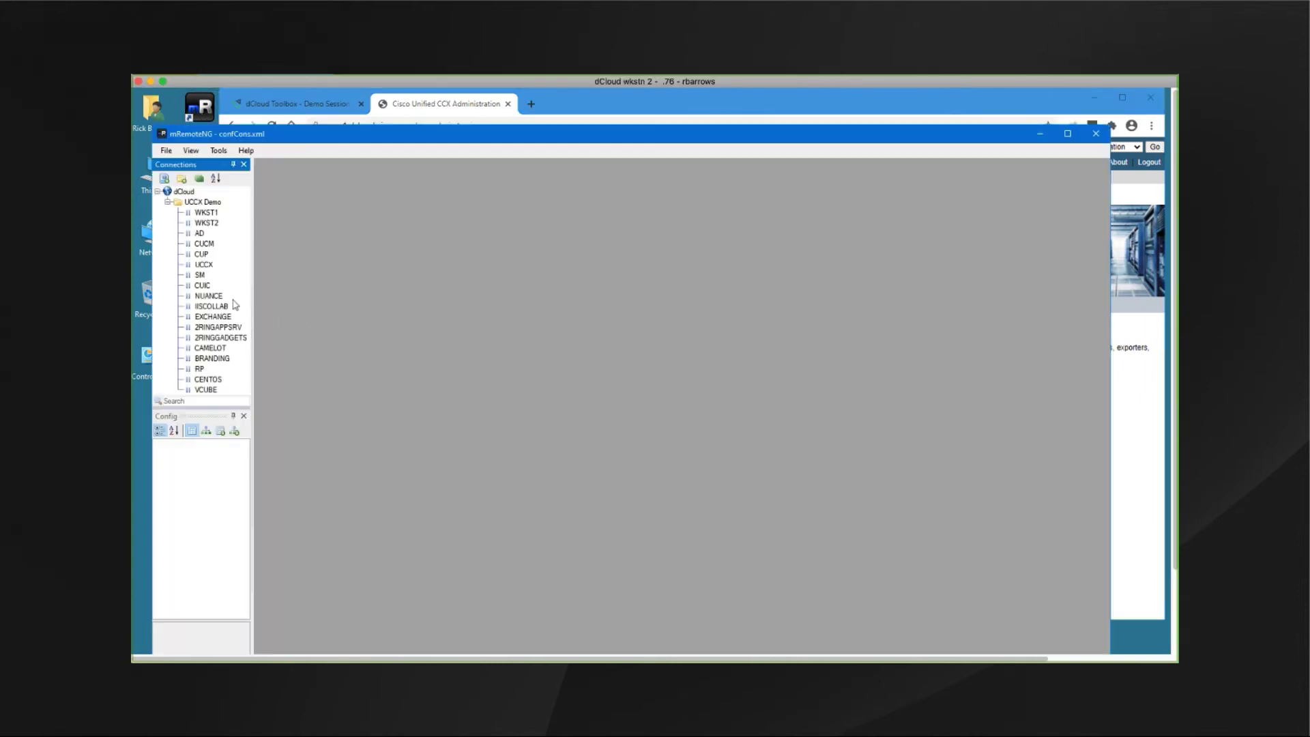
double_click(206, 266)
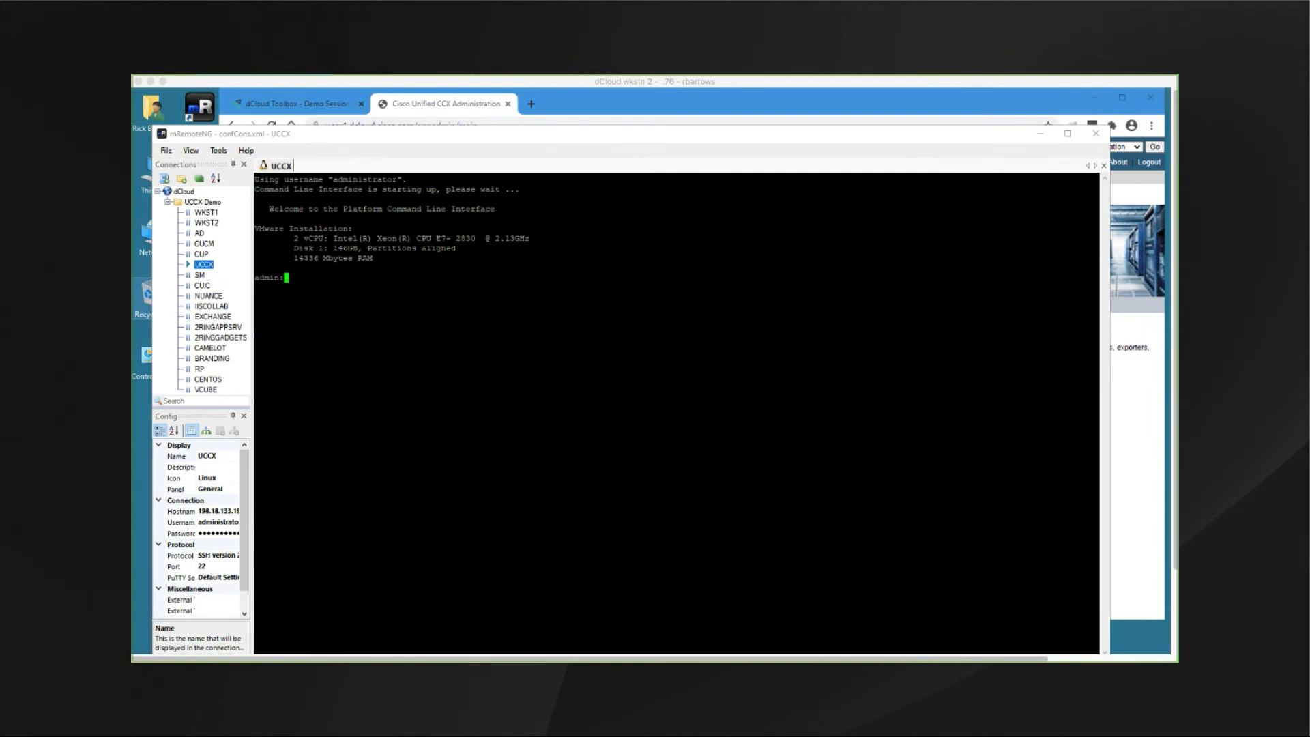
left_click(361, 283)
type("license smart re")
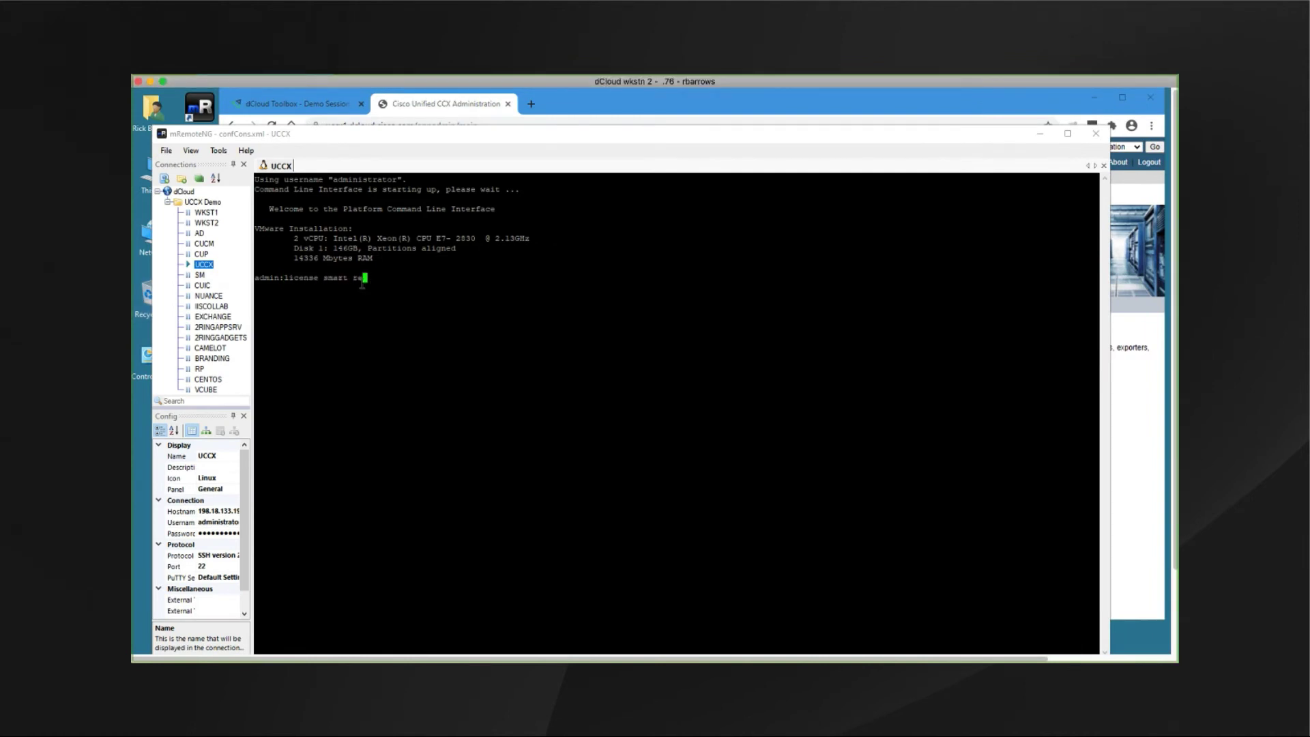
type("servation enable")
key("Return")
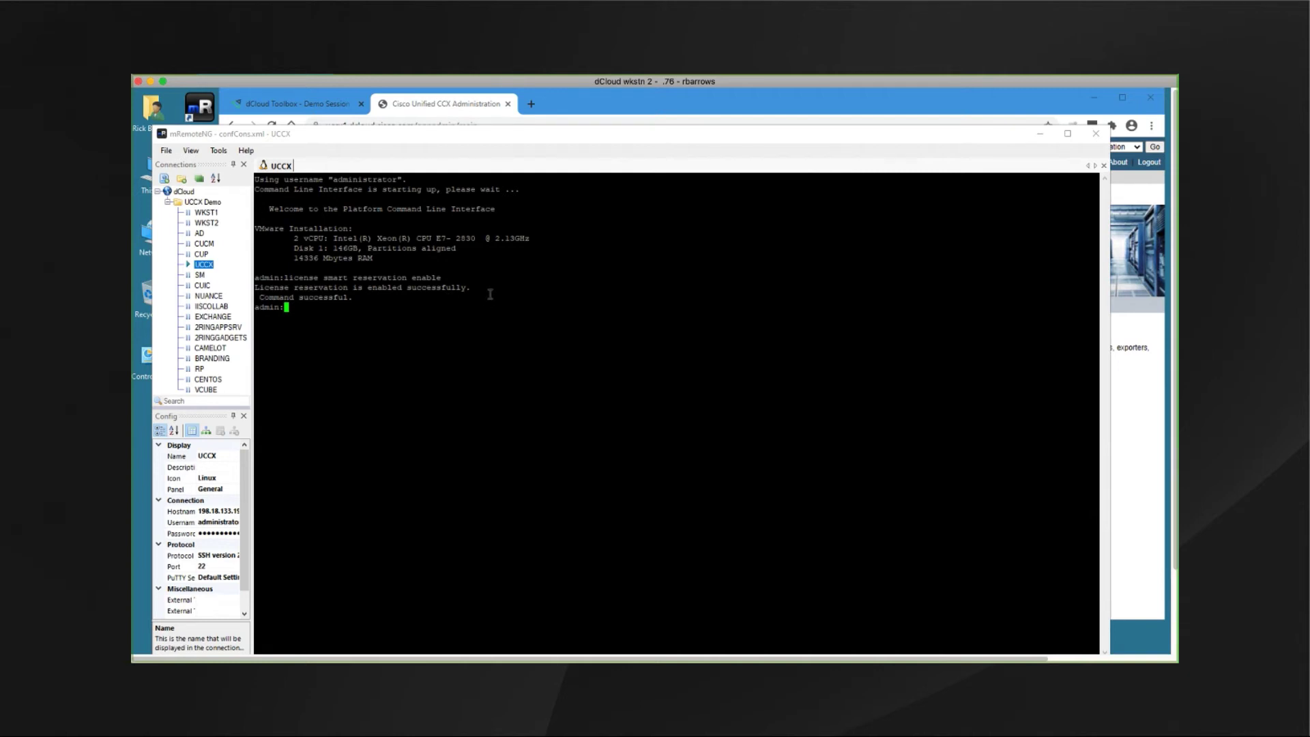
Check the license reservation status under License Management in Cisco Unified CCX Administration and return to the UCCX command line session
left_click(489, 114)
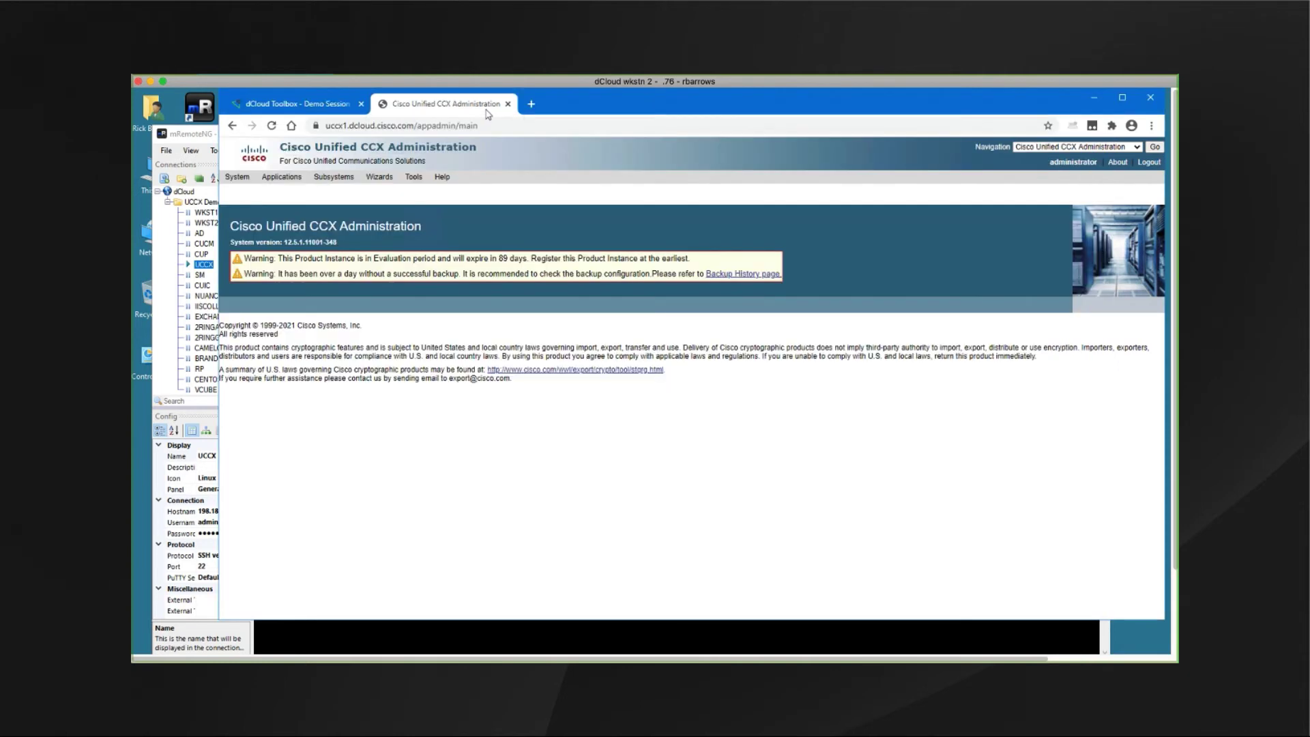
mouse_move(229, 179)
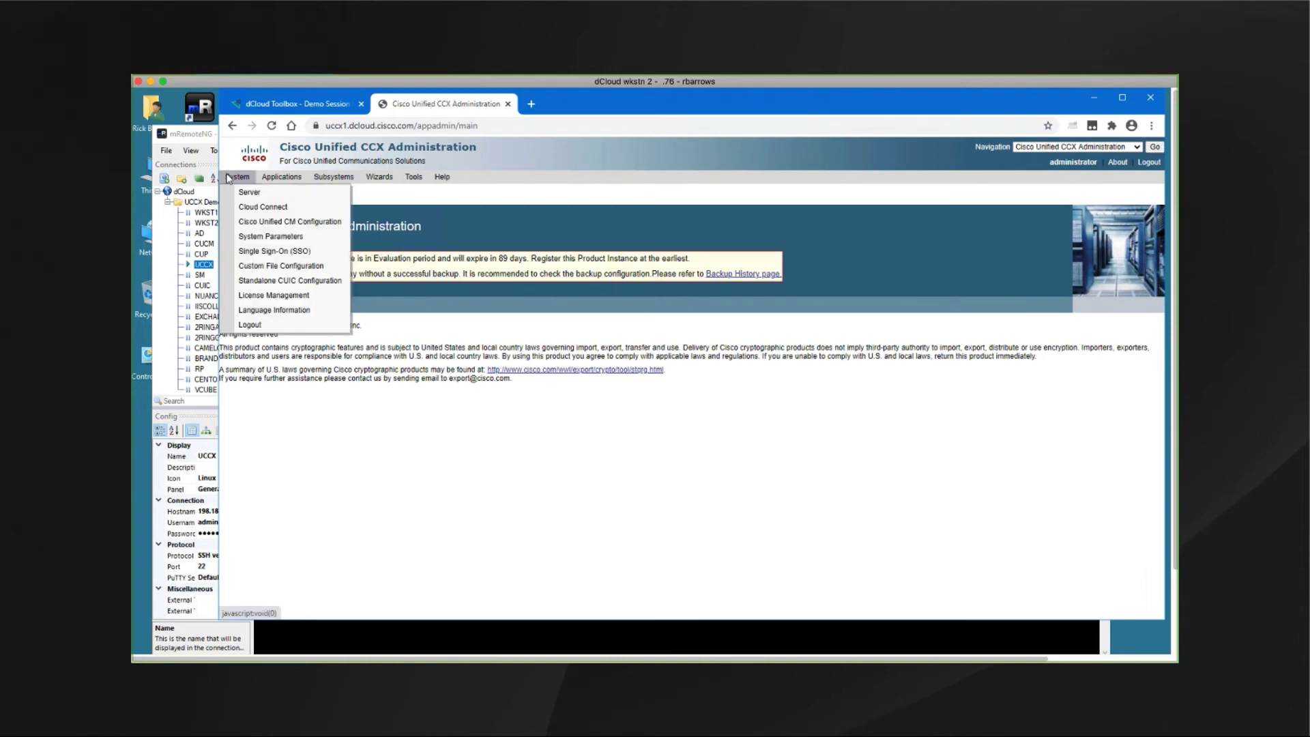
left_click(274, 295)
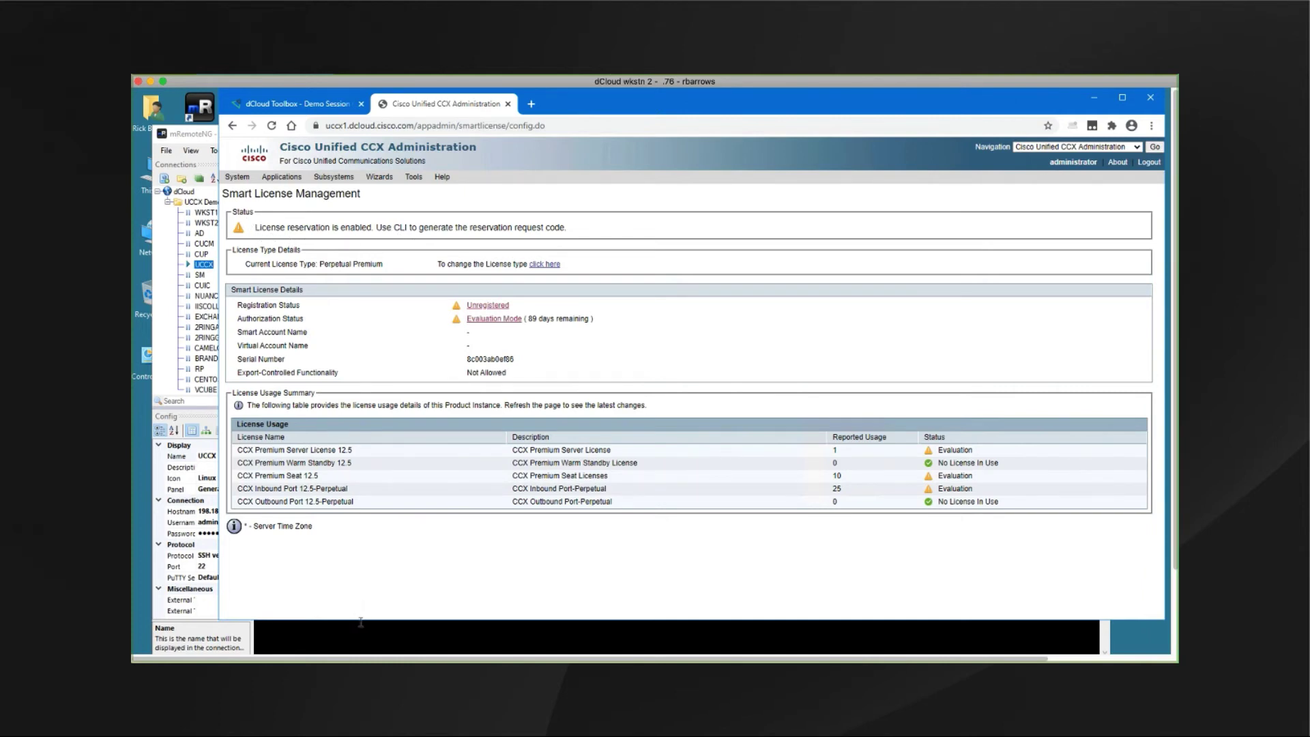
left_click(384, 636)
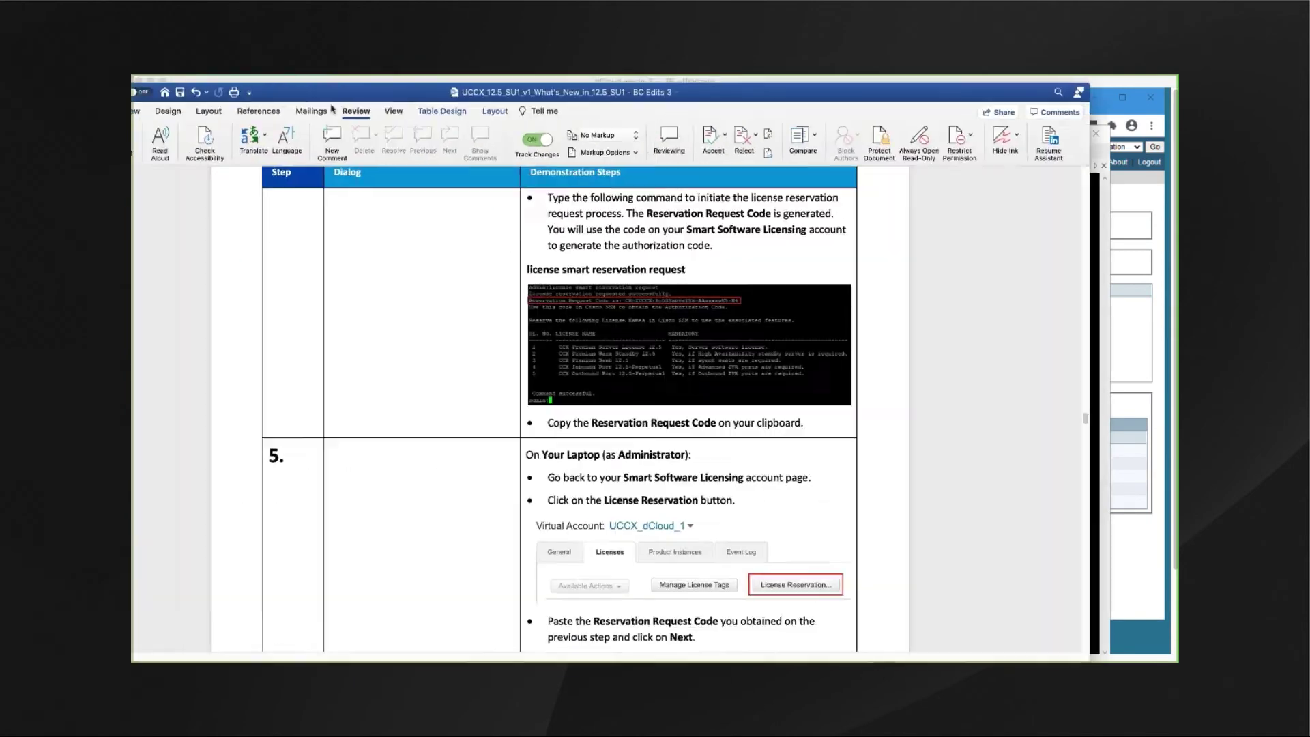
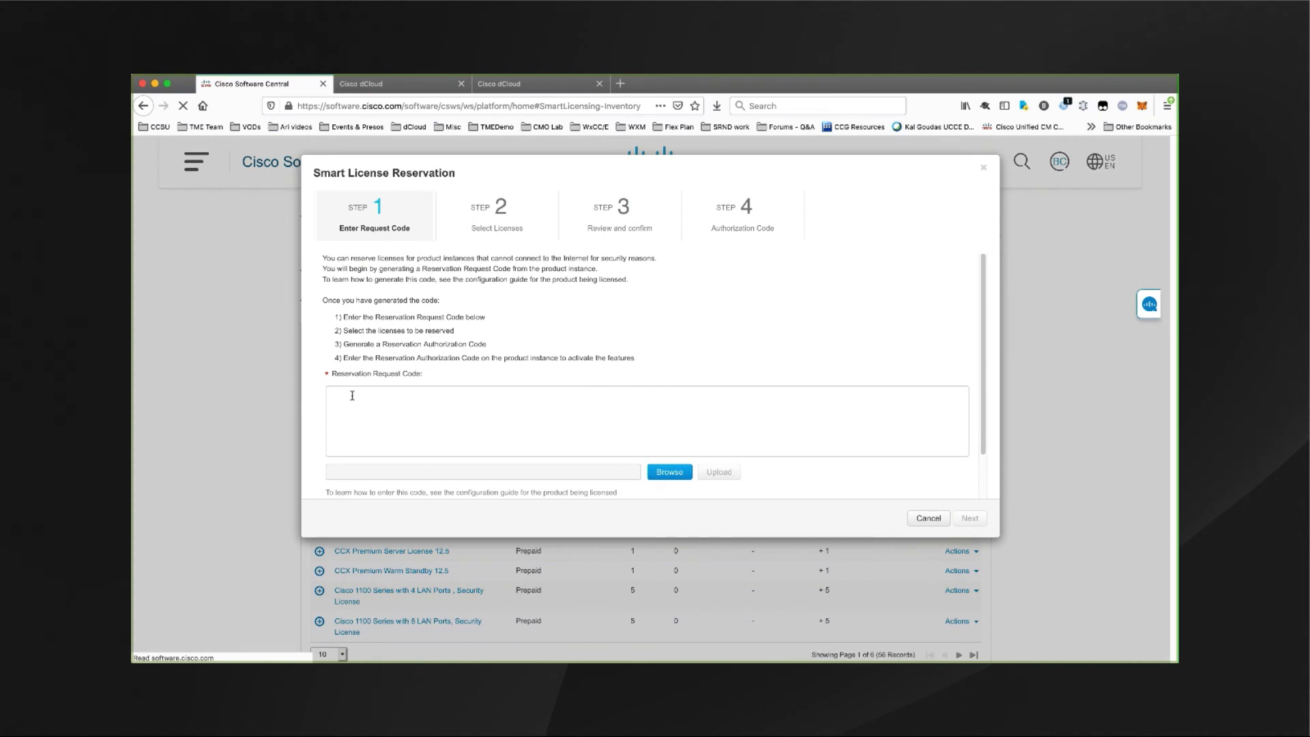
Paste the reservation request code into the Smart License Reservation wizard and continue to license selection
left_click(353, 394)
right_click(354, 392)
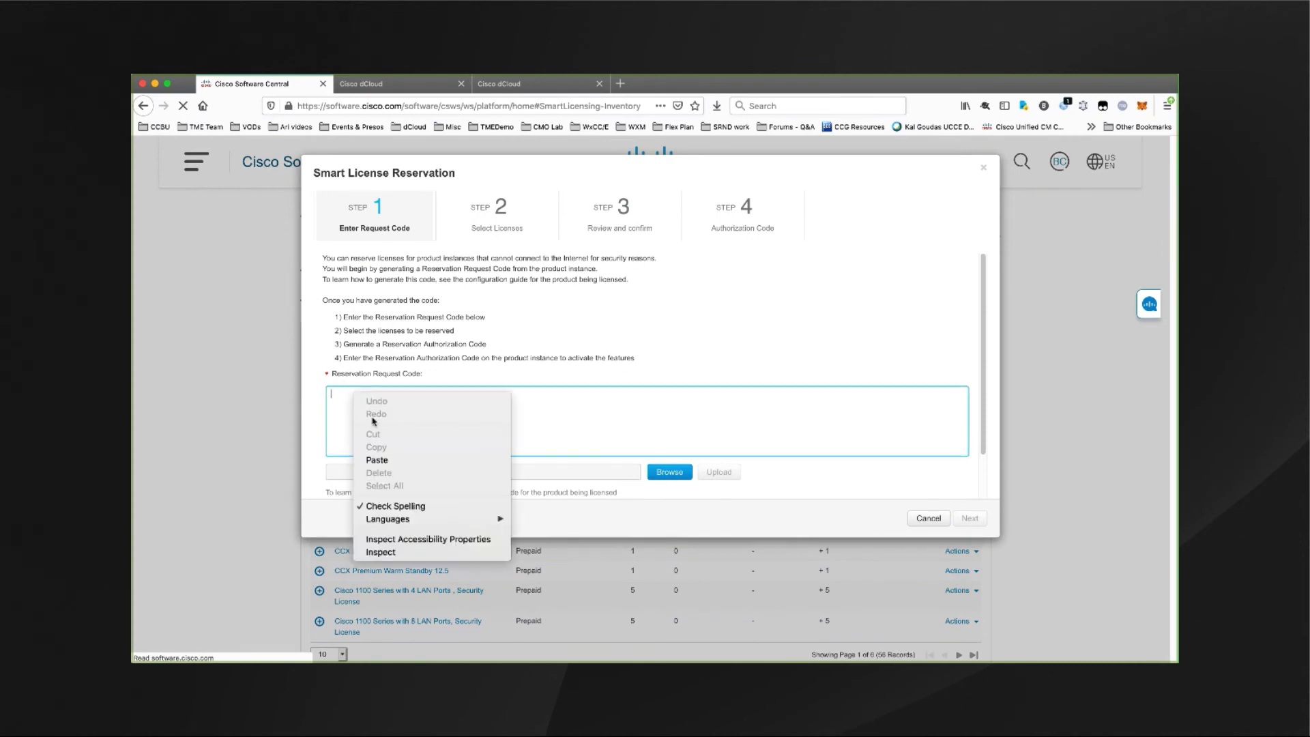
left_click(377, 460)
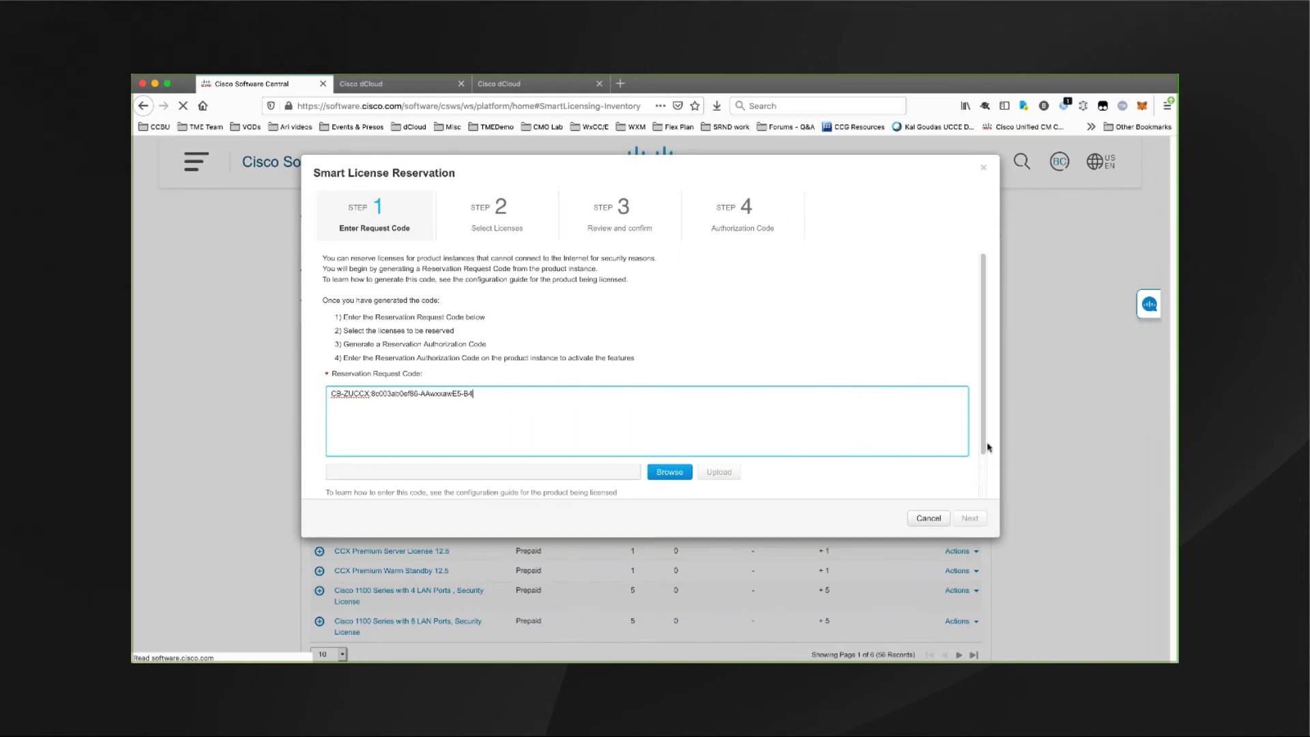
left_click_drag(984, 438, 982, 485)
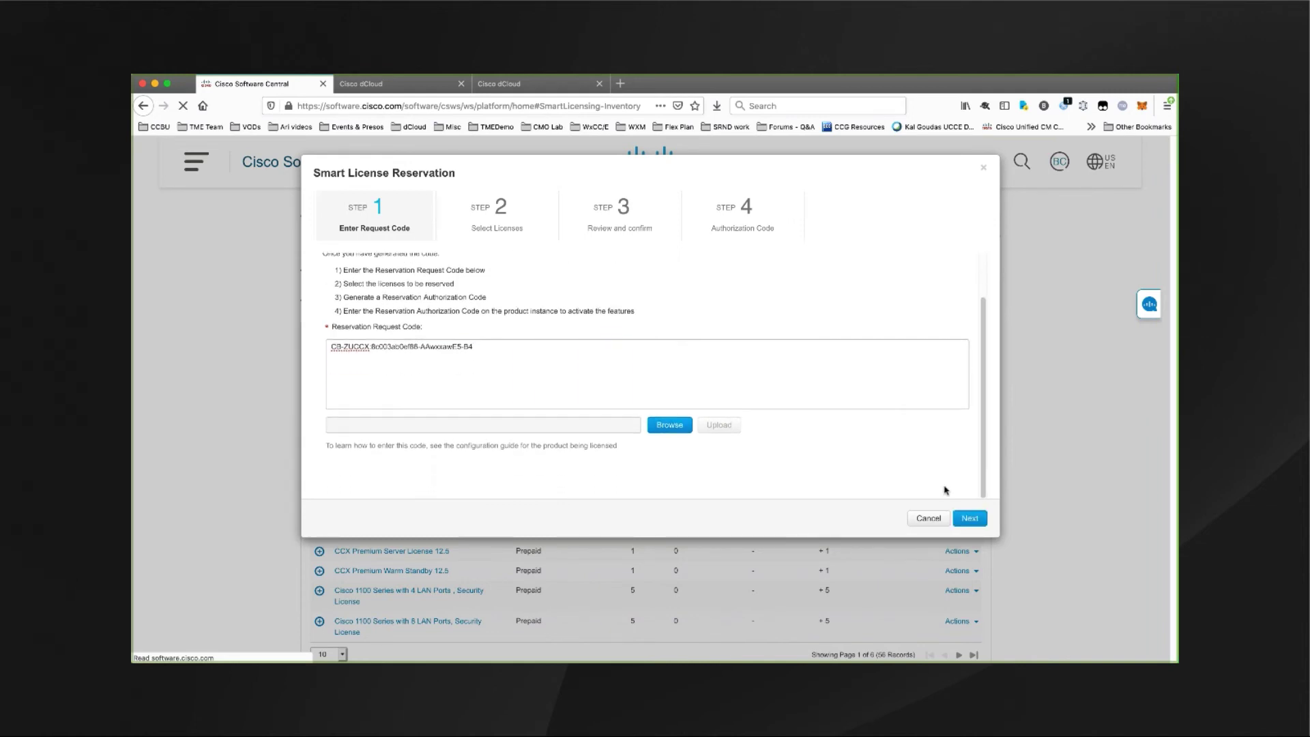
left_click(973, 518)
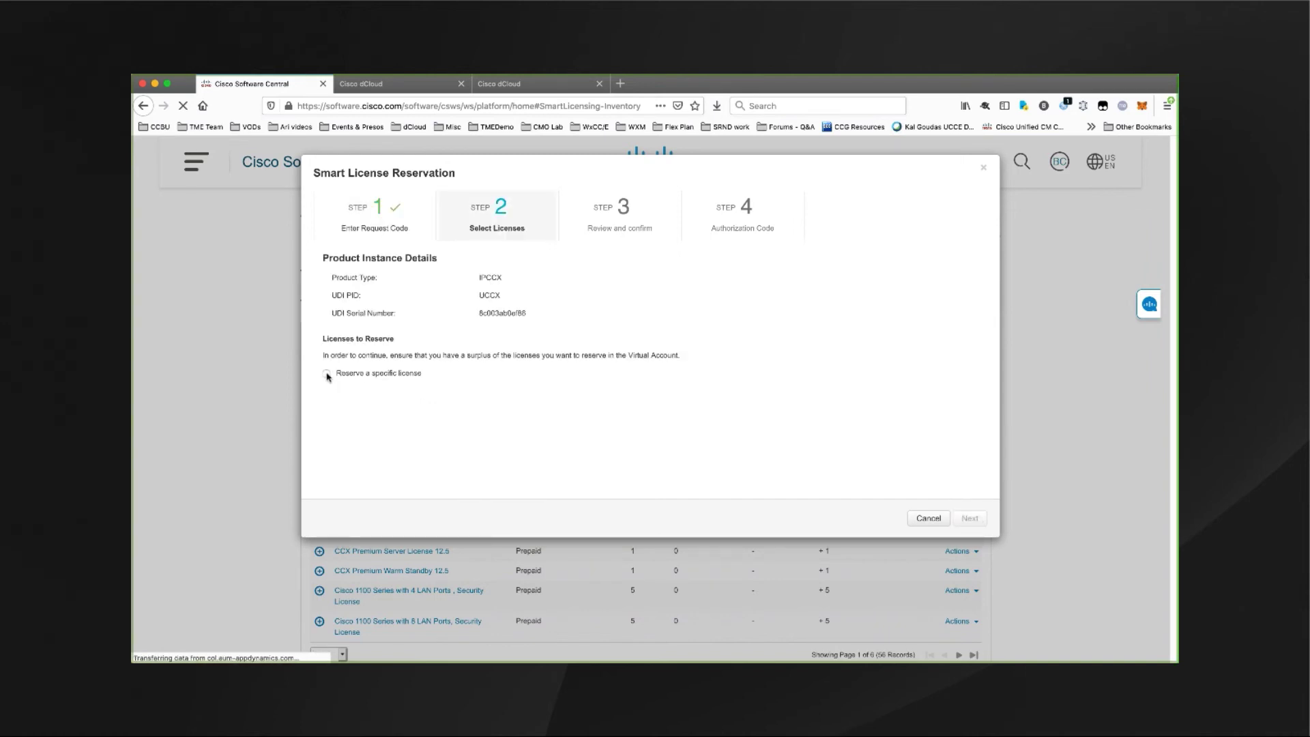
Choose to reserve specific licenses: 100 CCX Inbound Port 12.5-Perpetual, 100 CCX Outbound Port 12.5-Perpetual, 100 CCX Premium Seat 12.5 and 1 CCX Premium Server License 12.5
left_click(327, 374)
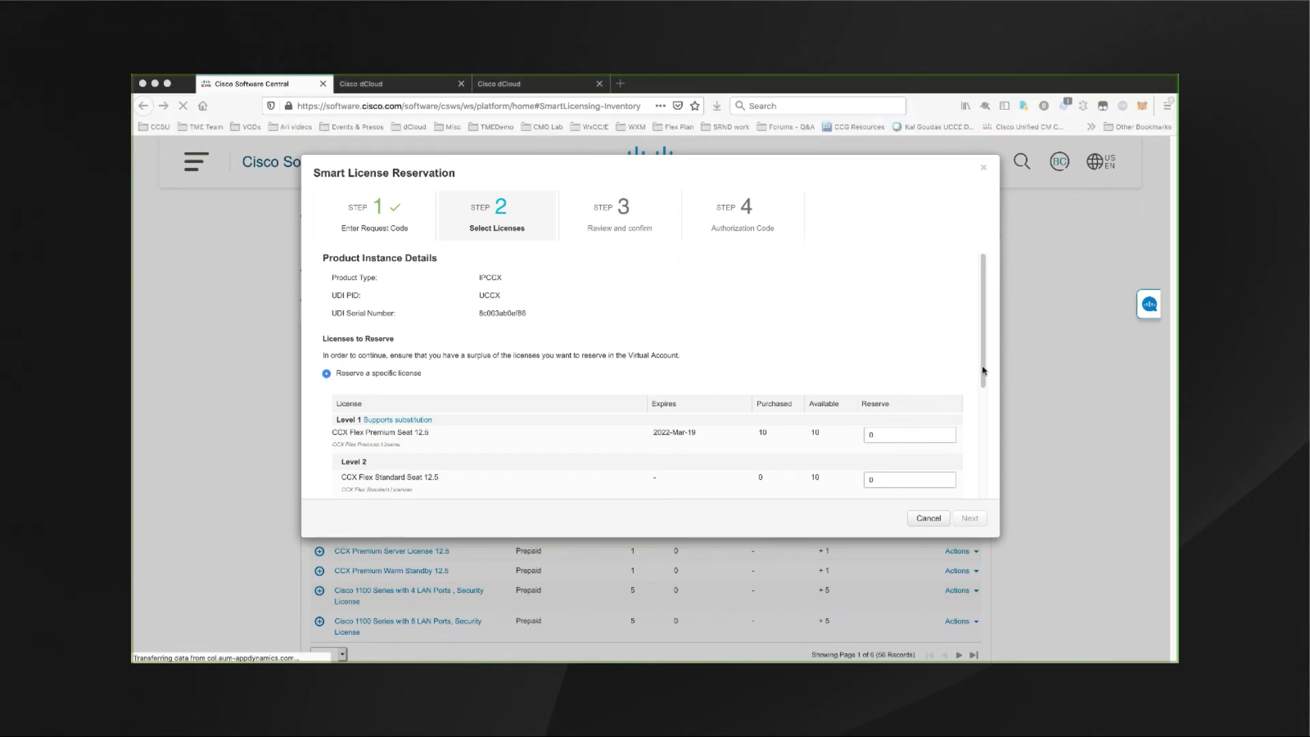
left_click_drag(984, 380, 985, 491)
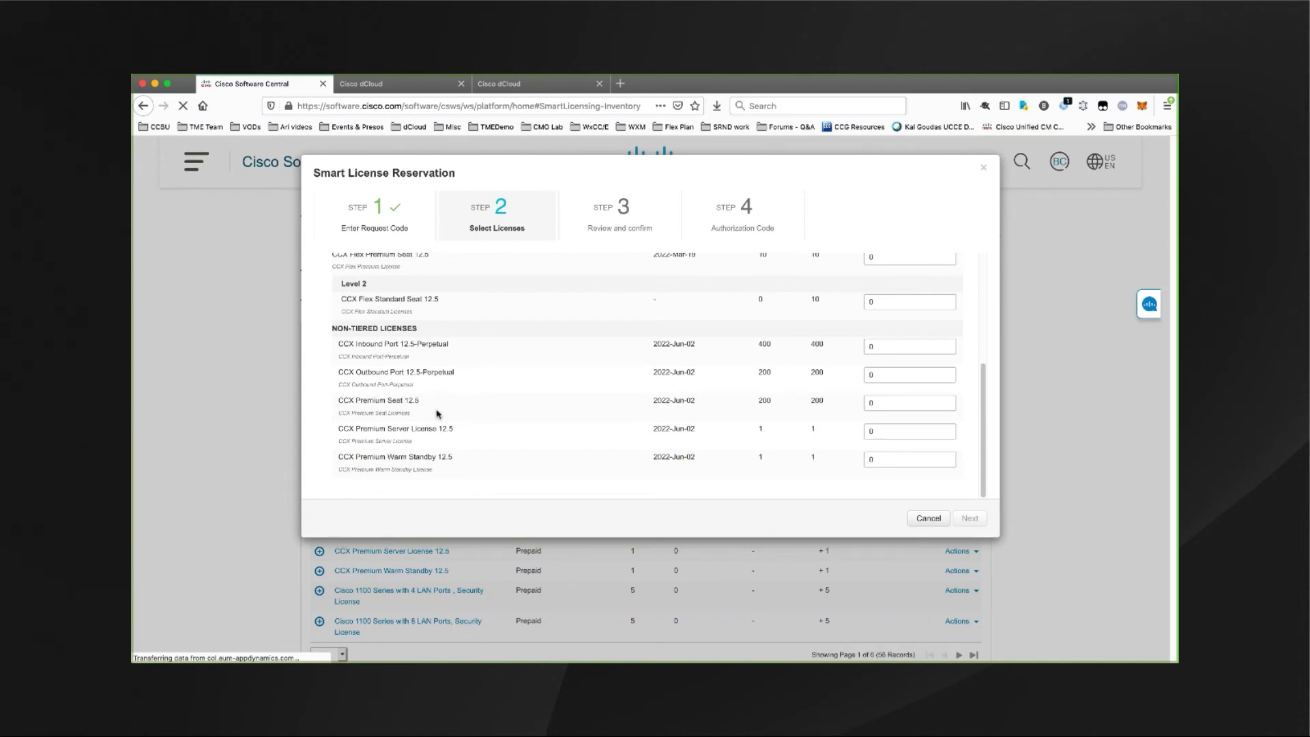
left_click(898, 349)
type("100")
left_click(900, 376)
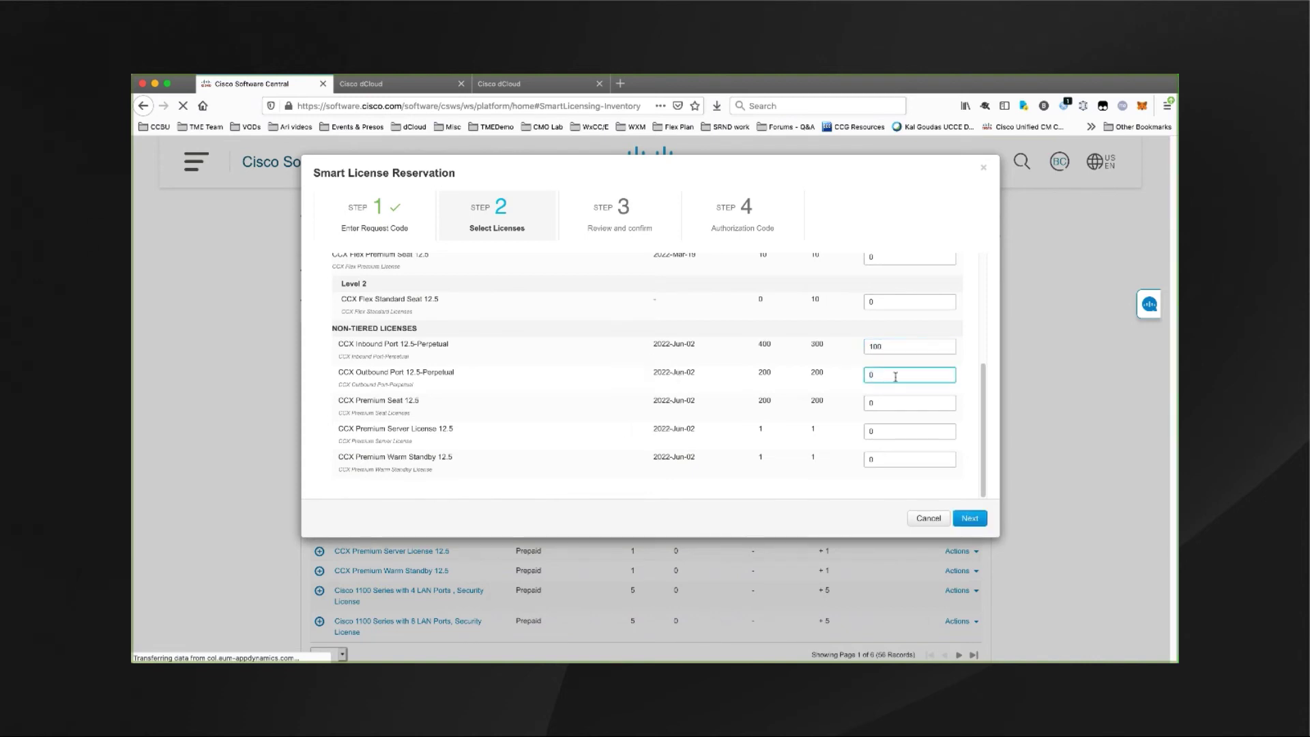
type("100")
left_click(880, 404)
type("100")
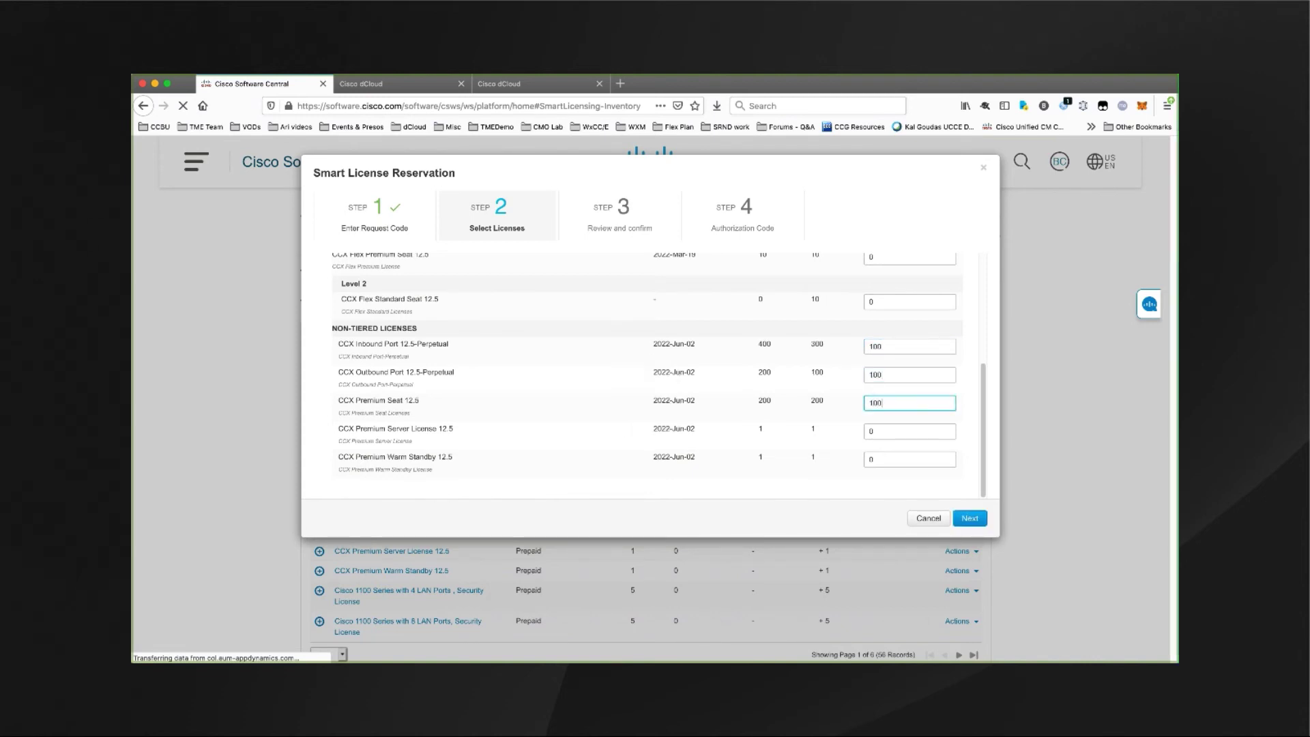
left_click(881, 432)
type("1")
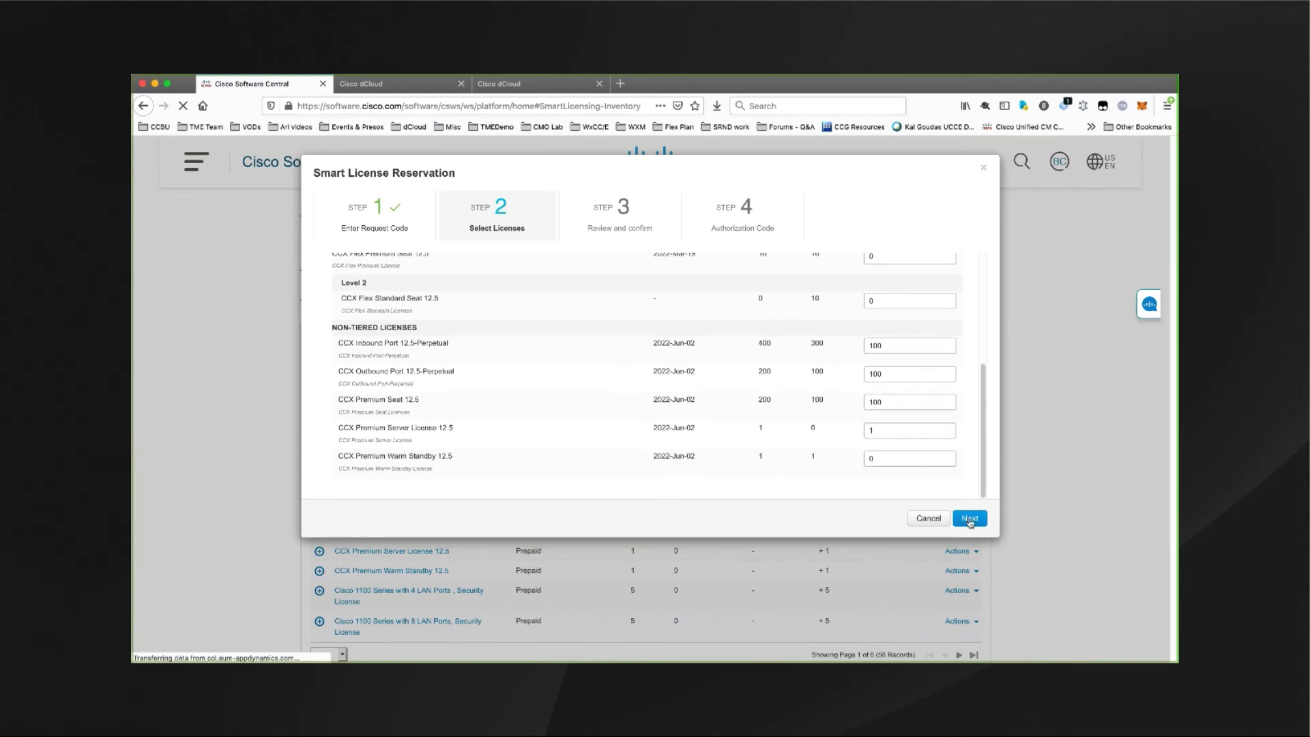
Confirm the licenses to reserve, generate the authorization code for the UCCX instance and copy the full code
left_click(970, 520)
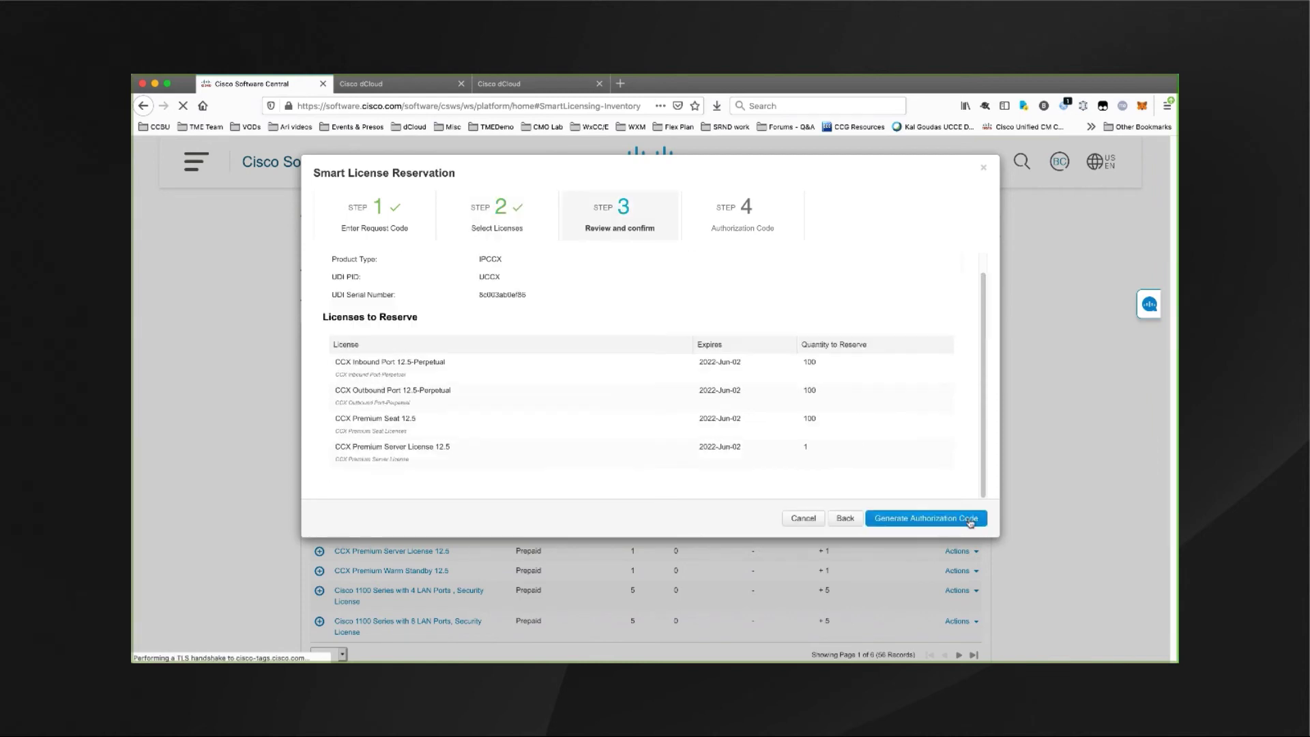
left_click(930, 524)
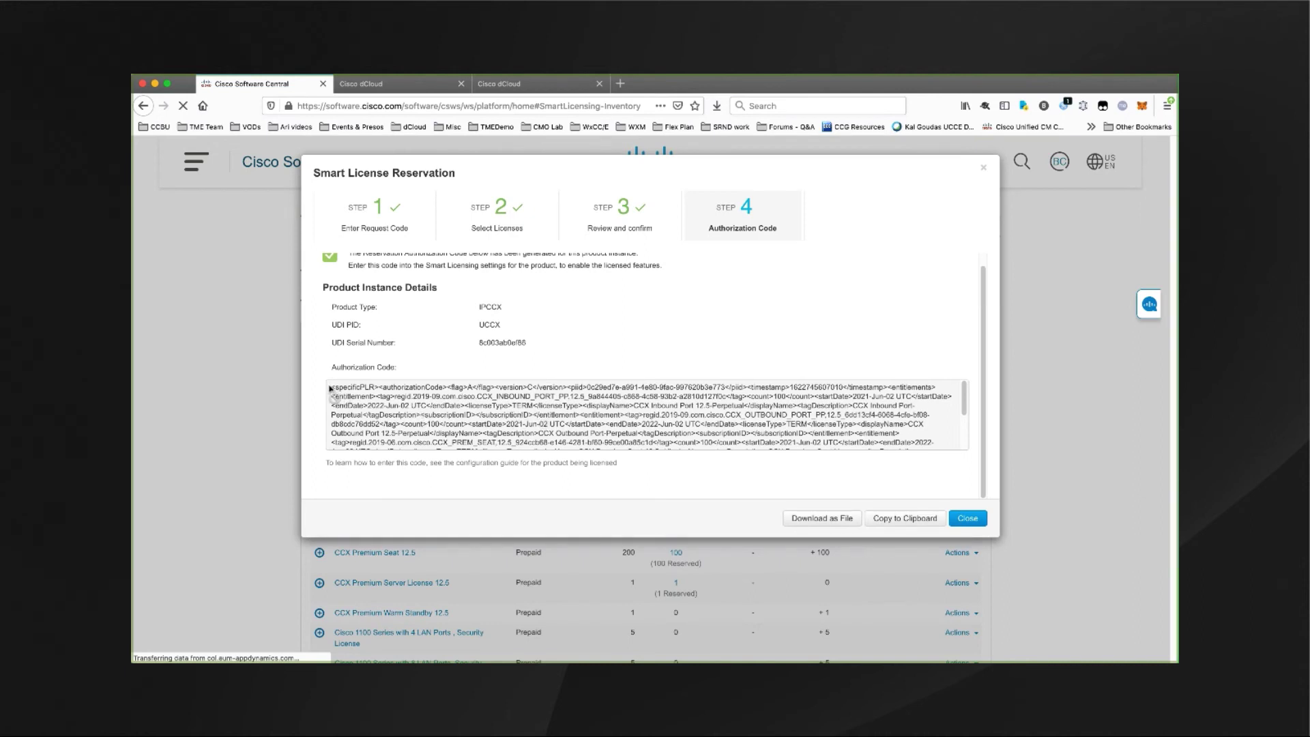
left_click_drag(332, 387, 740, 478)
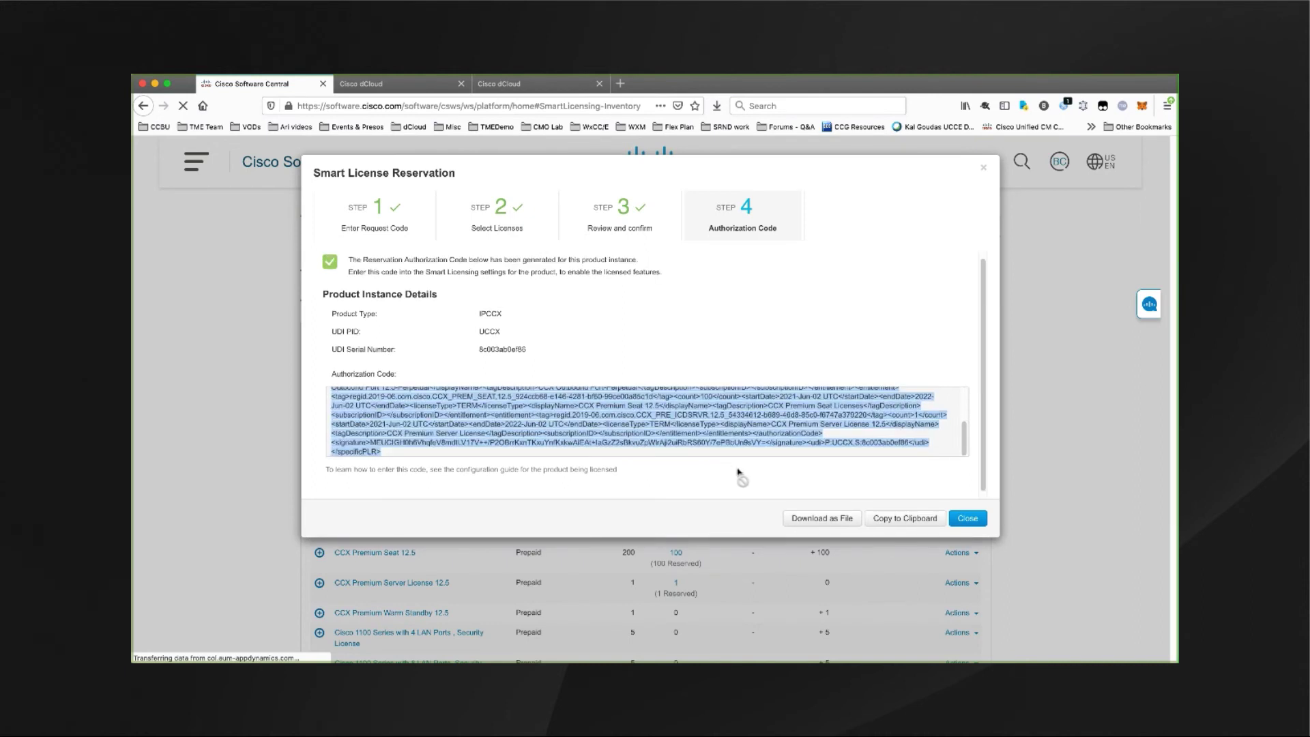
right_click(565, 437)
left_click(598, 492)
scroll(471, 395, "down", 1)
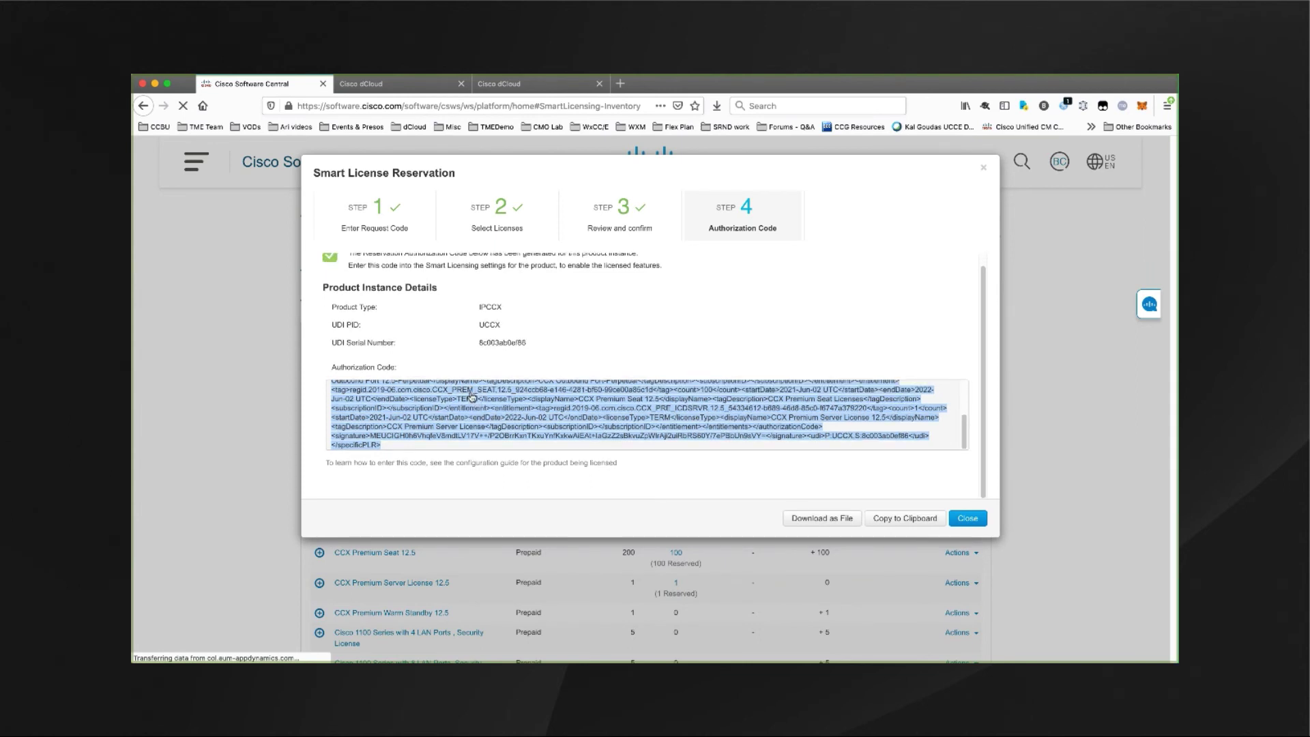
In the UCCX command line session, run "license smart reservation install" with the copied authorization code in quotes and confirm with y
key("super+Tab")
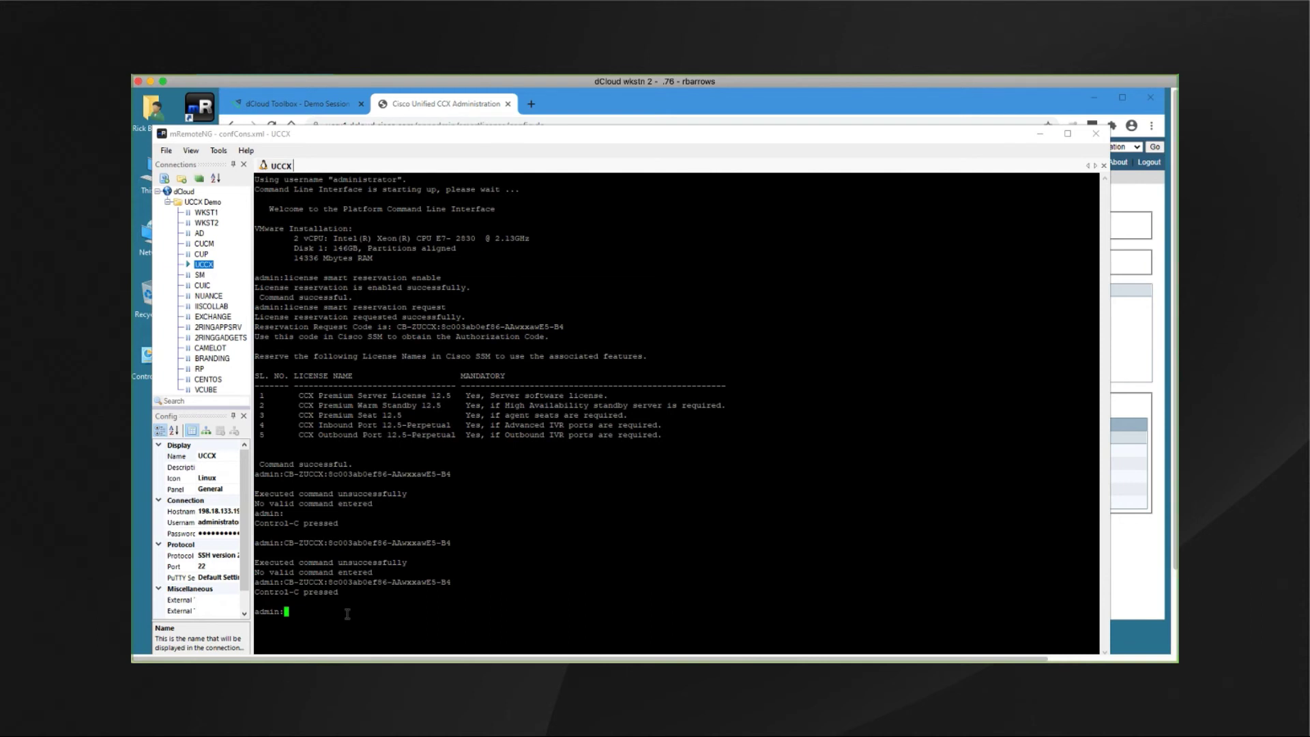
type("license smart reservation install")
right_click(481, 614)
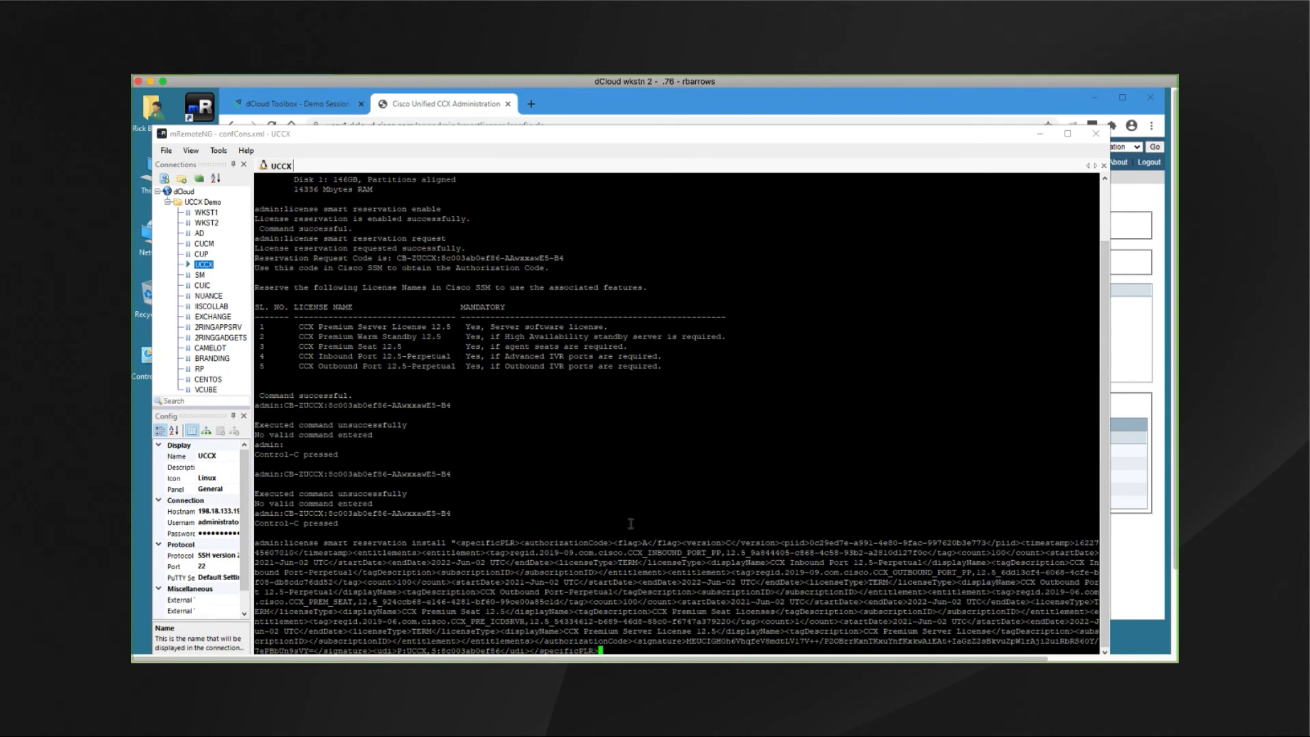
type("\"")
key("Return")
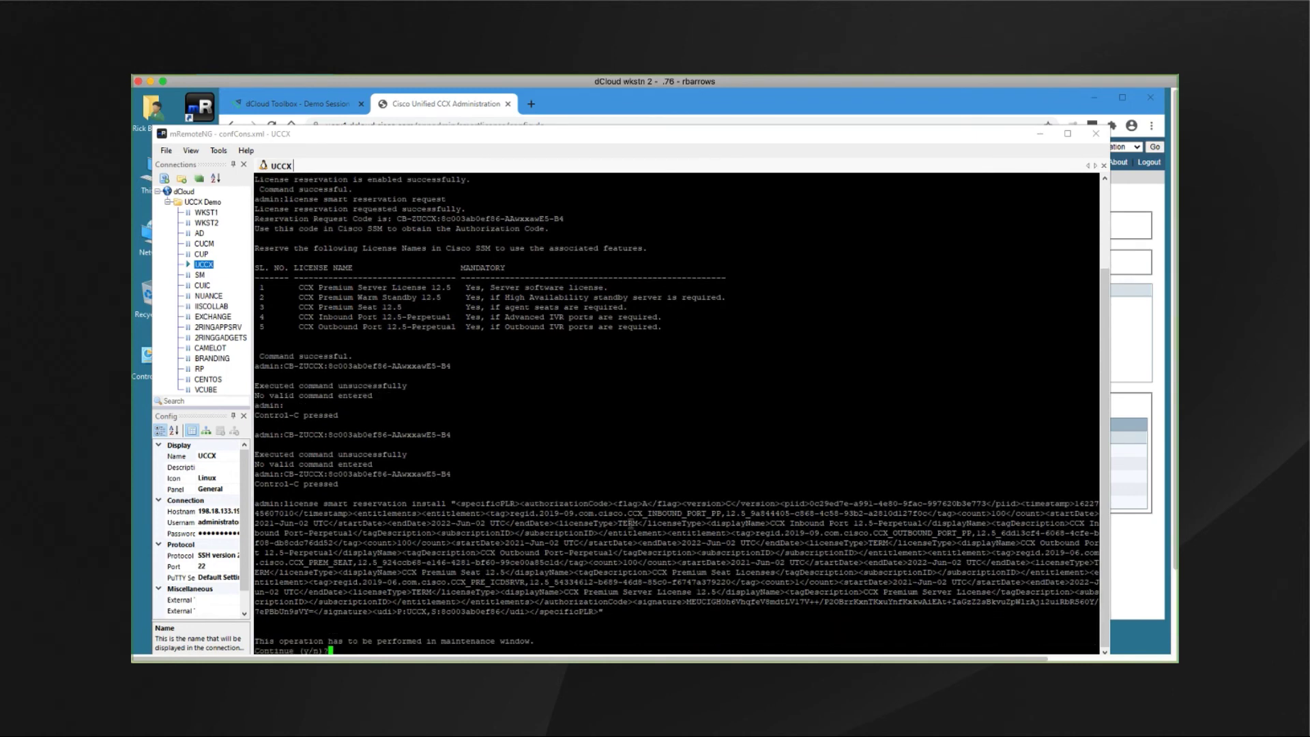
type("y")
key("Return")
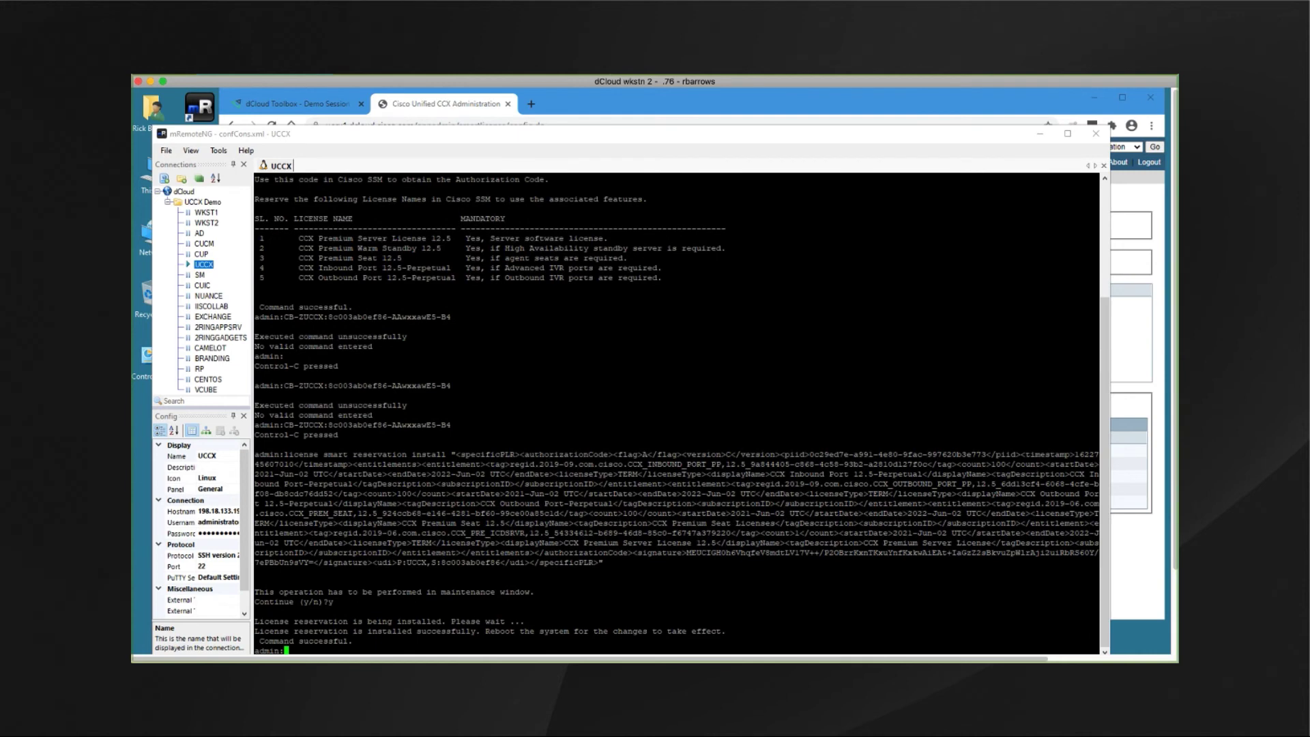
Check the reservation install result in the command line and reload the Smart License Management page in Cisco Unified CCX Administration
left_click_drag(255, 631, 421, 638)
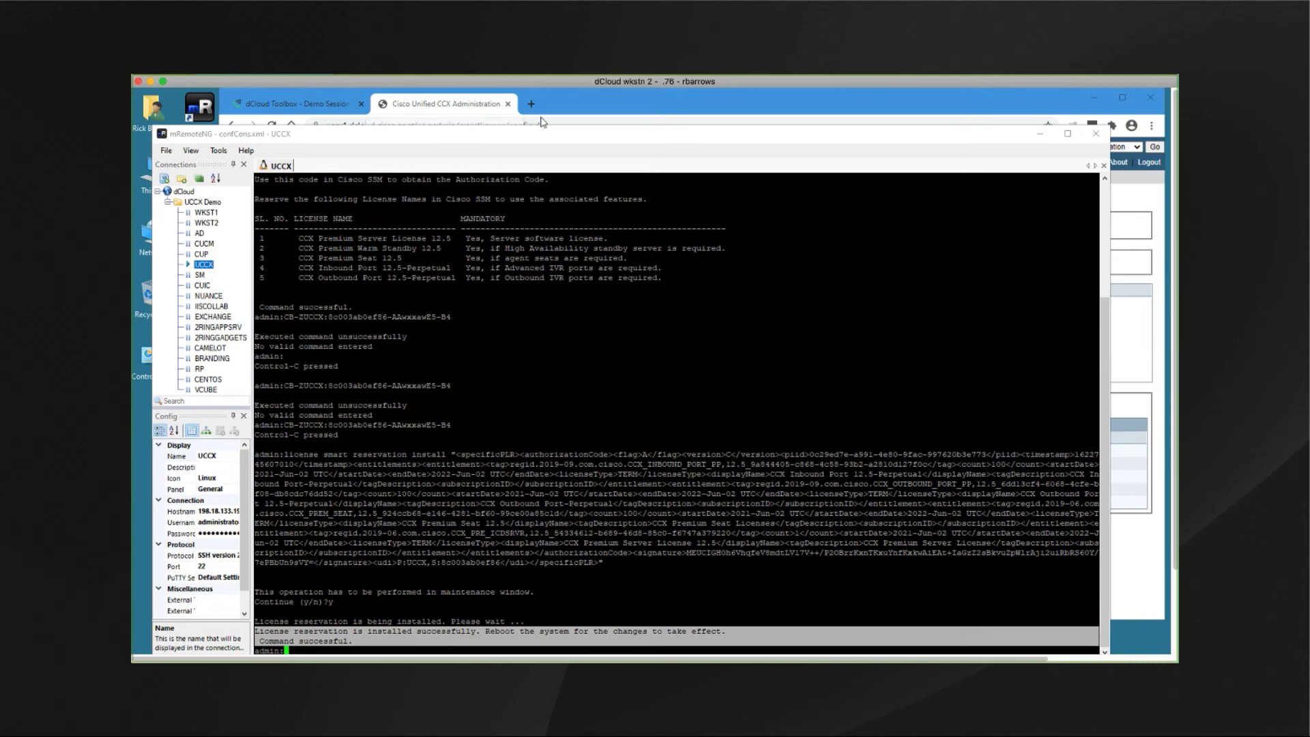
left_click(475, 101)
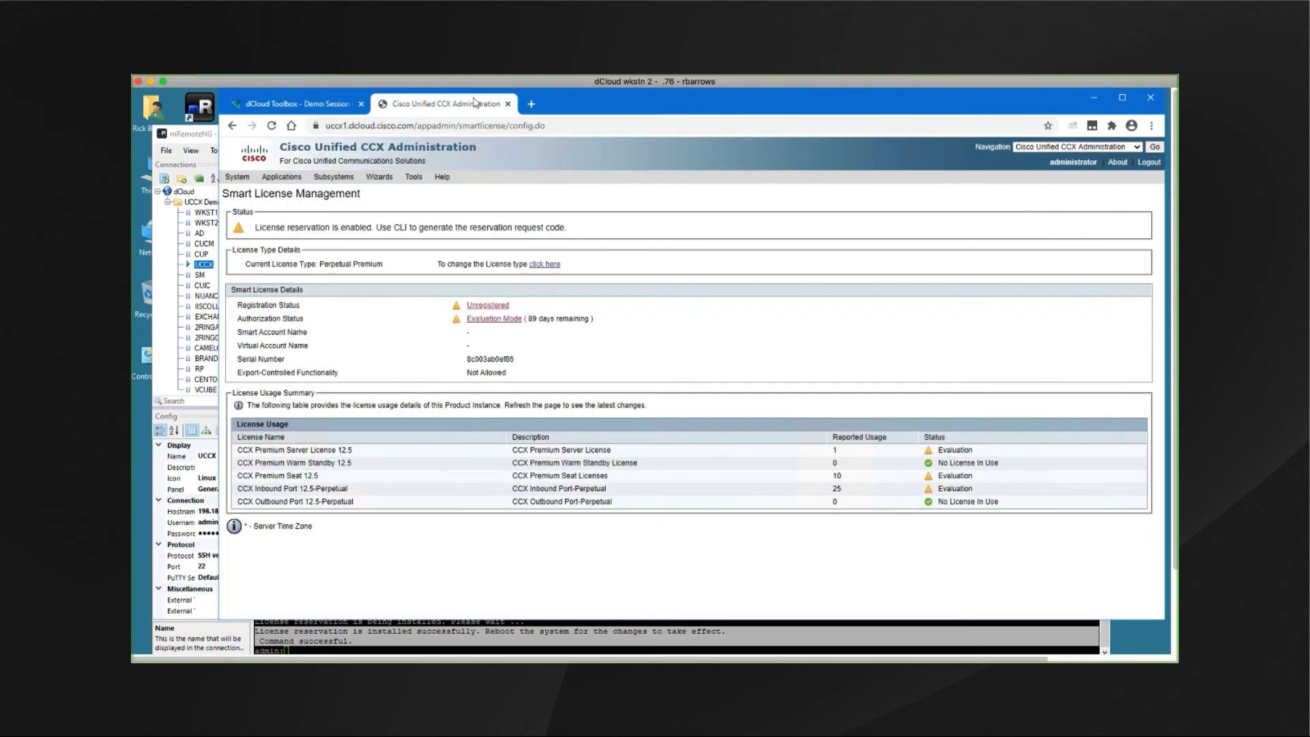
left_click(272, 126)
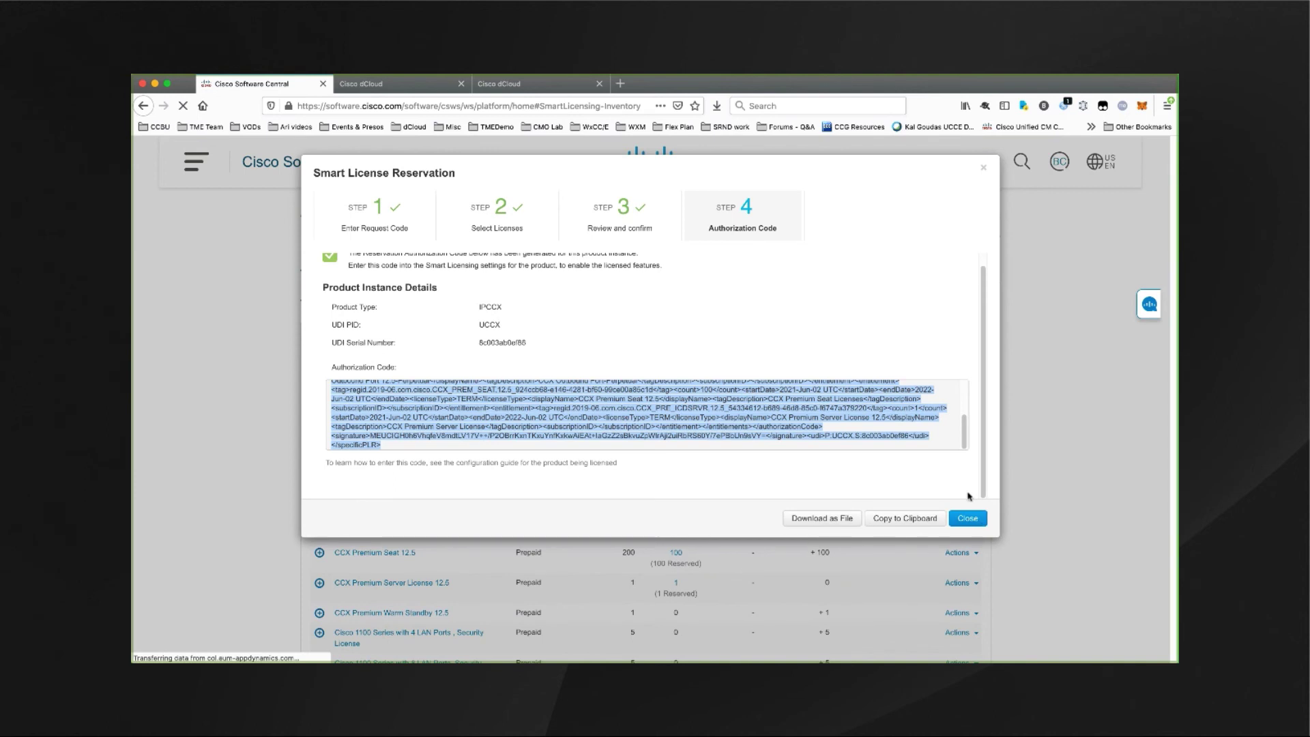
Back in Cisco Smart Software Licensing, close the reservation wizard and search the virtual account's product instances for "ccx"
left_click(980, 521)
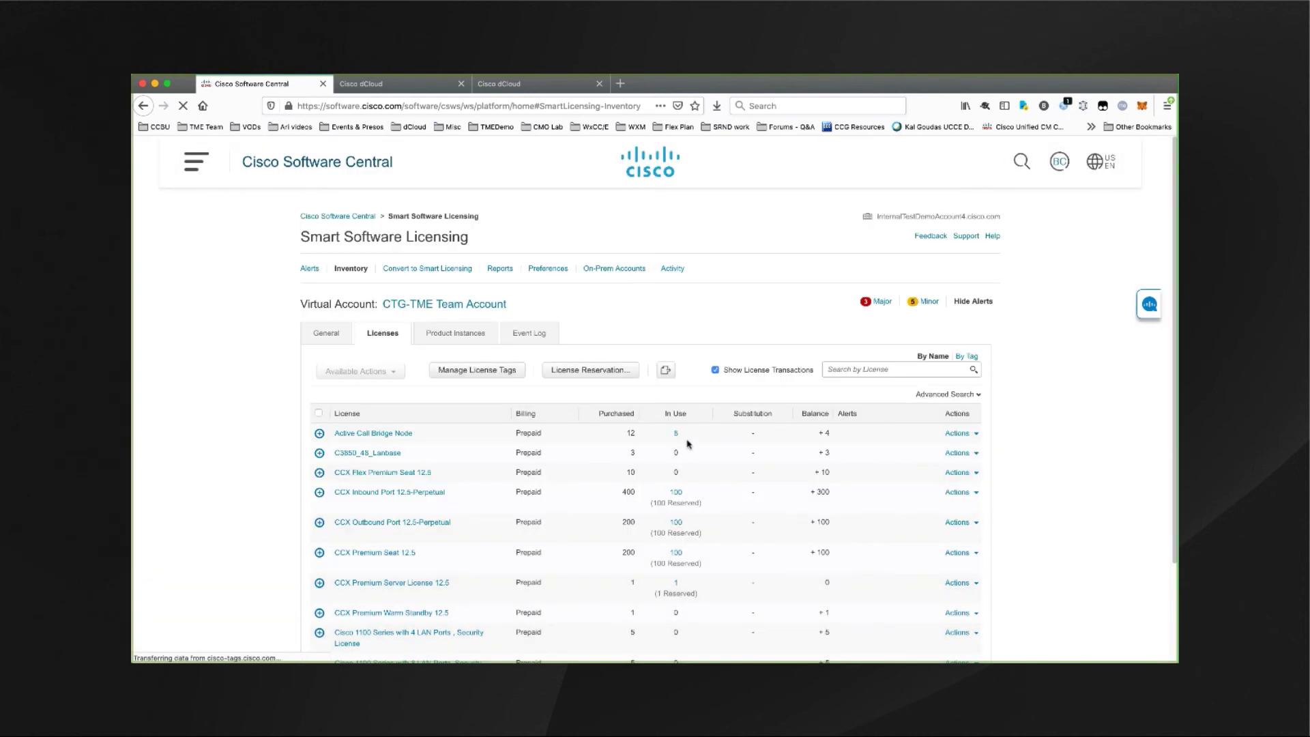
left_click(476, 337)
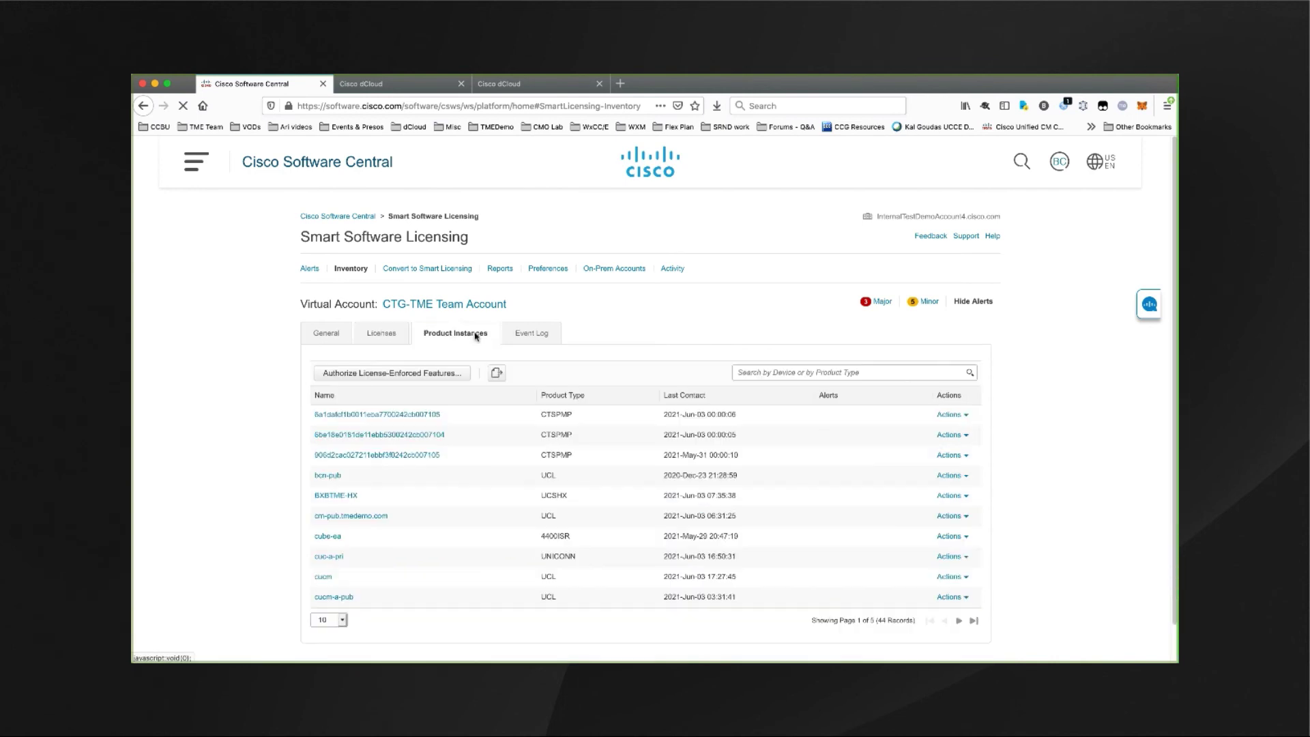
left_click(841, 373)
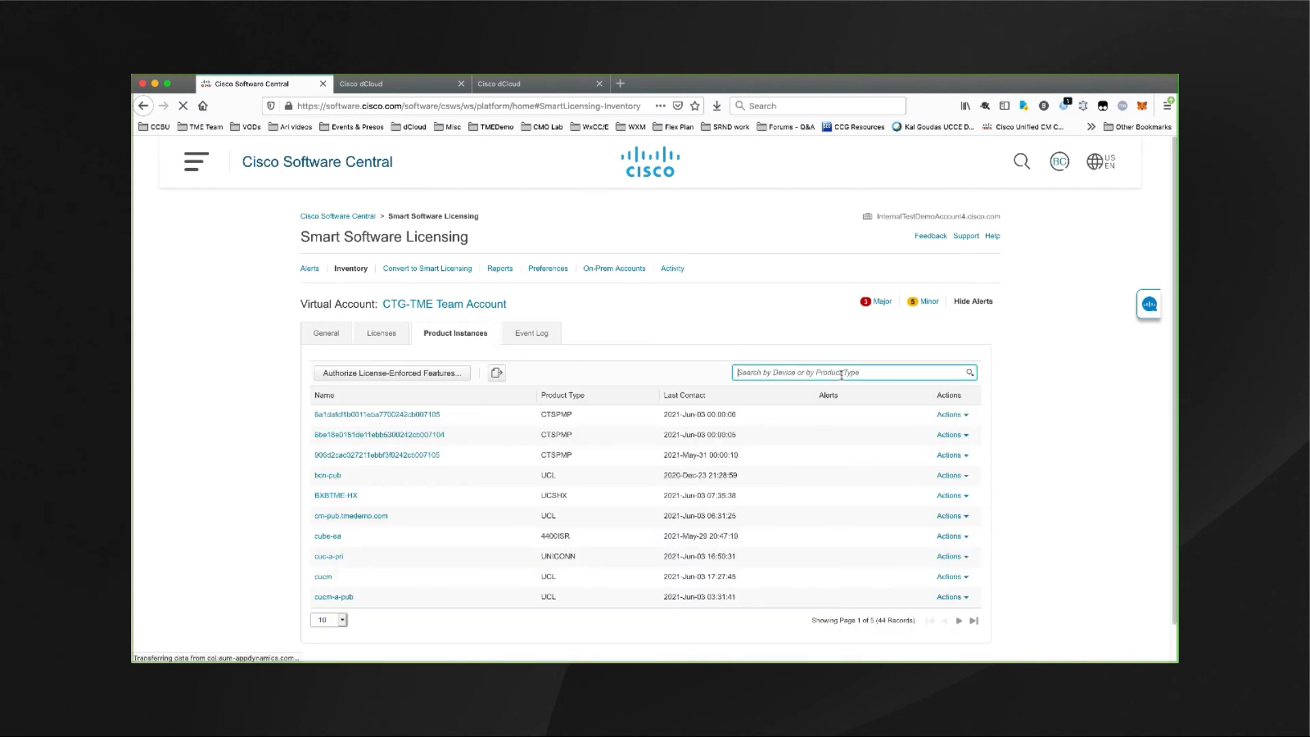
type("ccx")
key("Return")
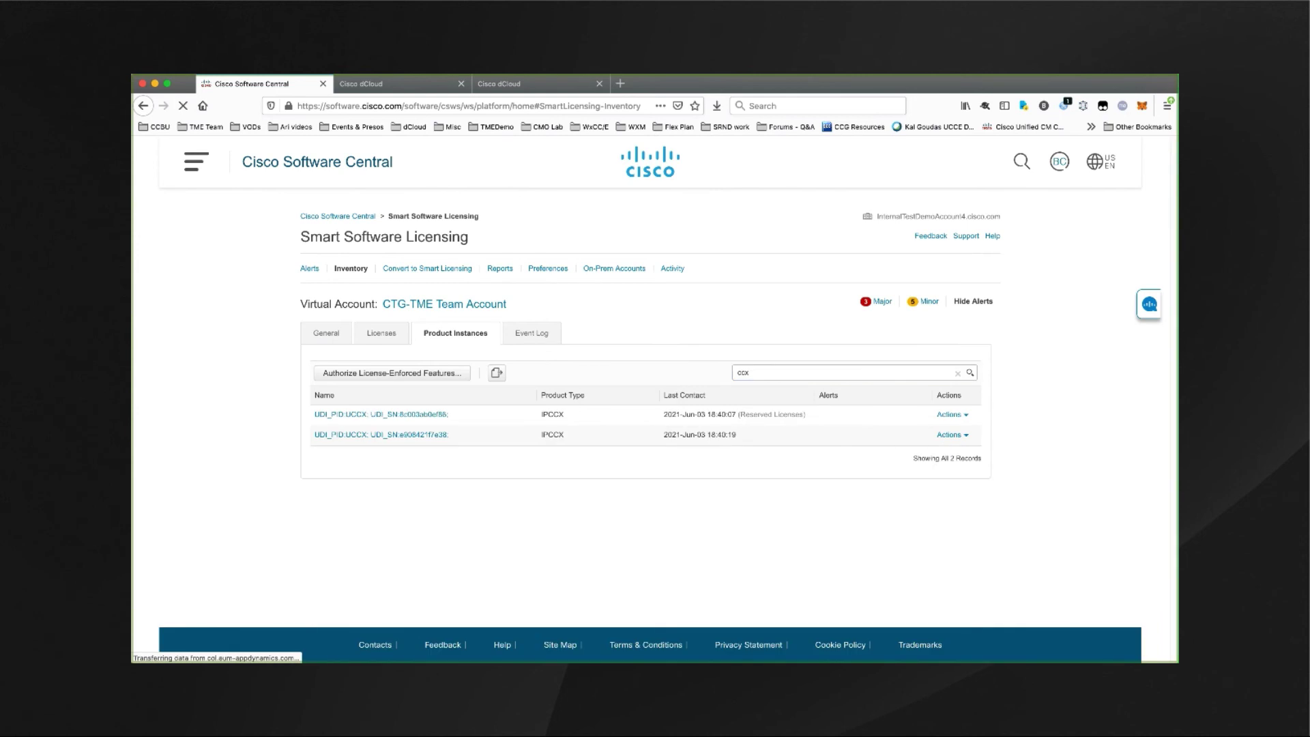
View the Update Reserved Licenses option for the UCCX instance with reserved licenses and leave its wizard without changes
left_click(968, 419)
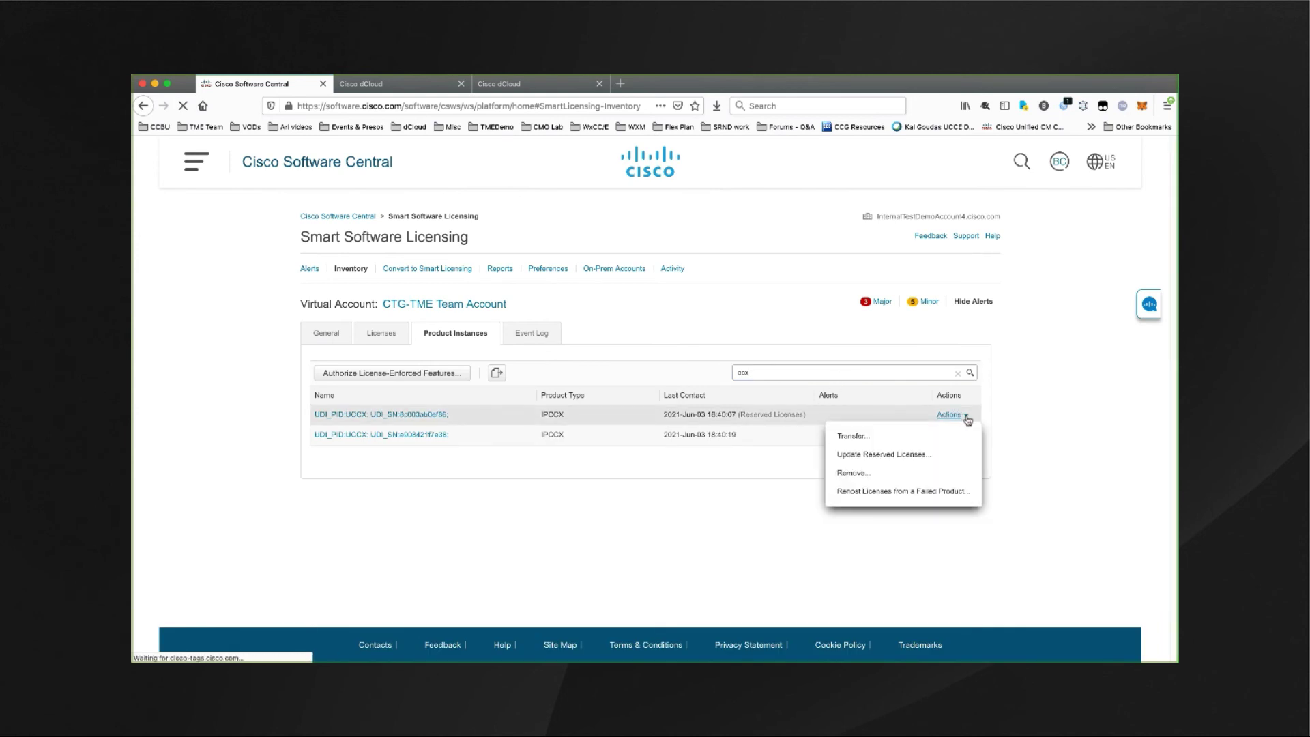
left_click(929, 457)
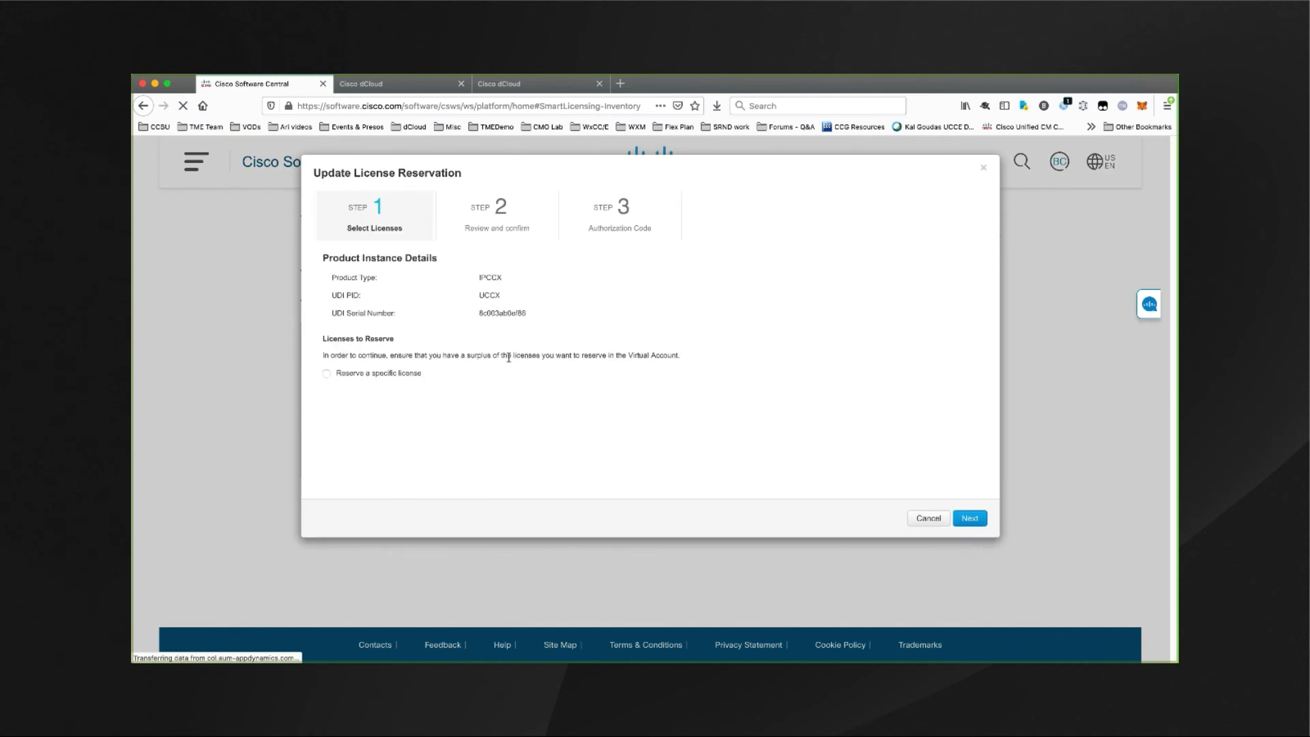
left_click(928, 518)
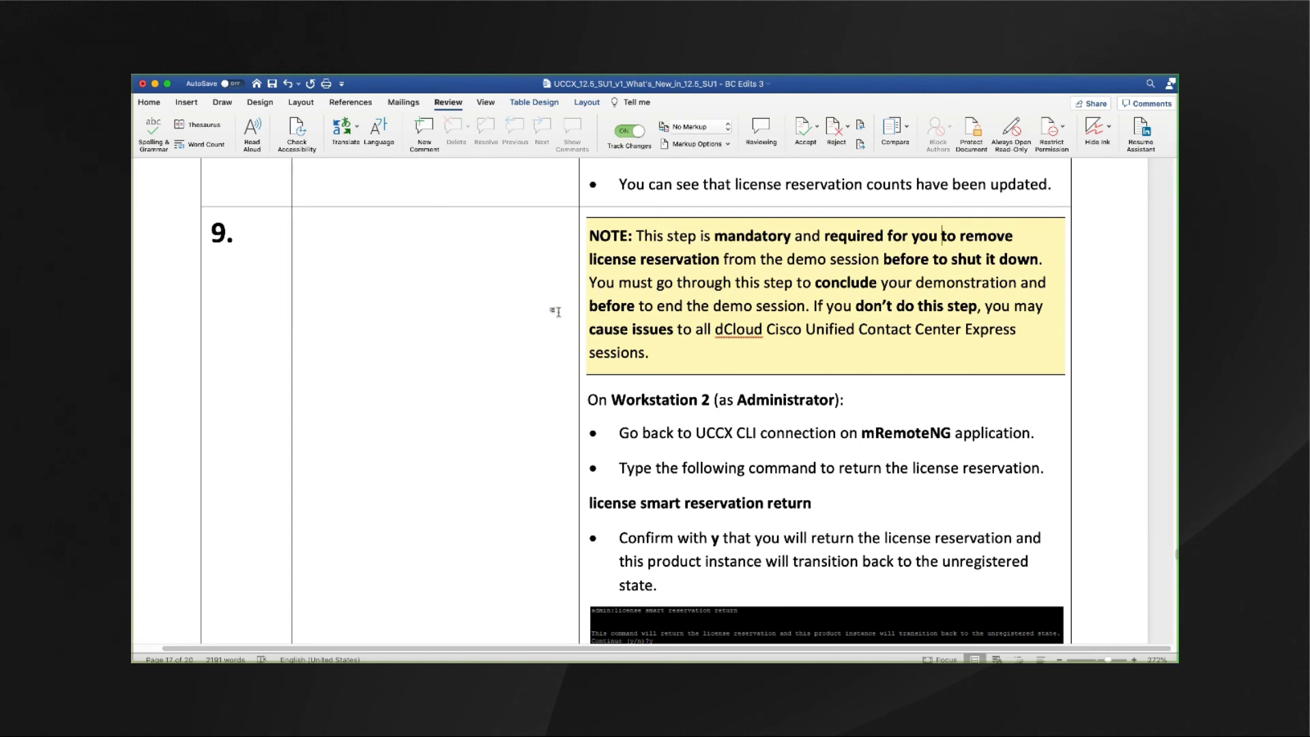
Read the demonstration guide's step 9 in Word about returning and disabling the license reservation, through to the start of page 18
scroll(555, 312, "down", 5)
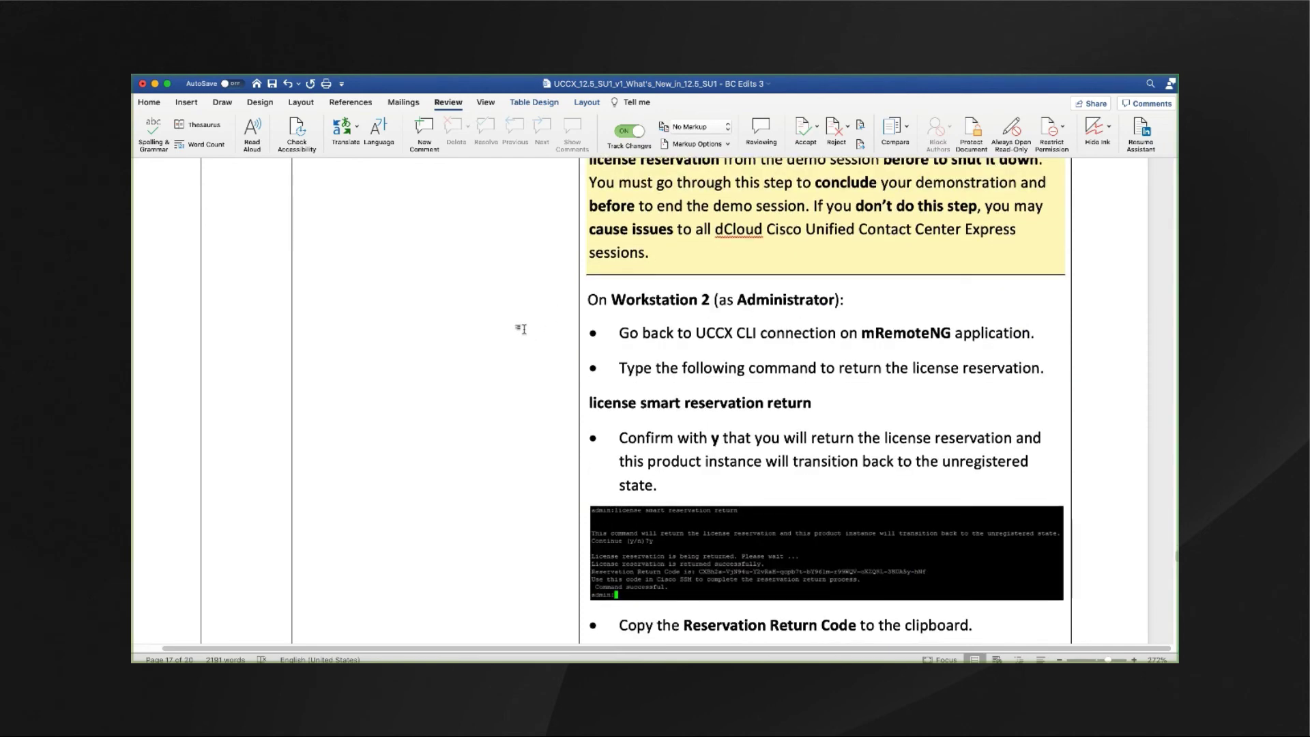
scroll(520, 329, "down", 3)
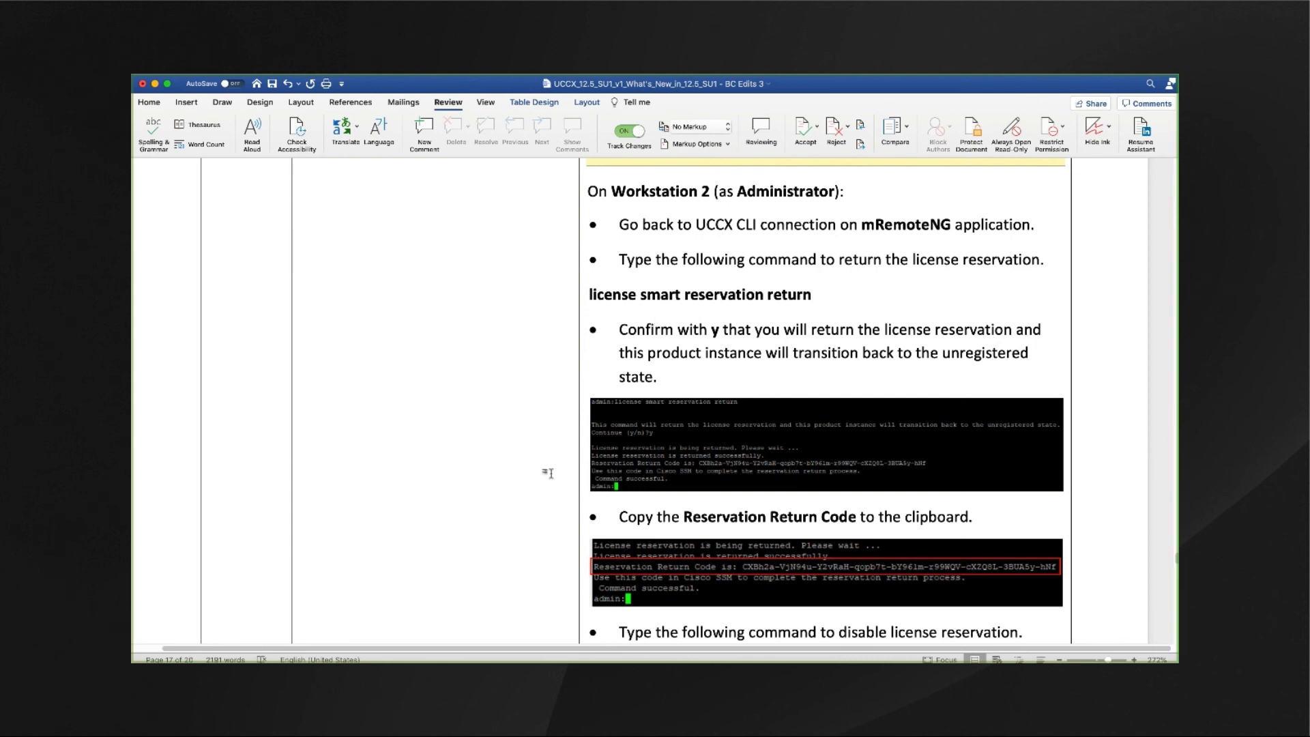
scroll(542, 471, "down", 5)
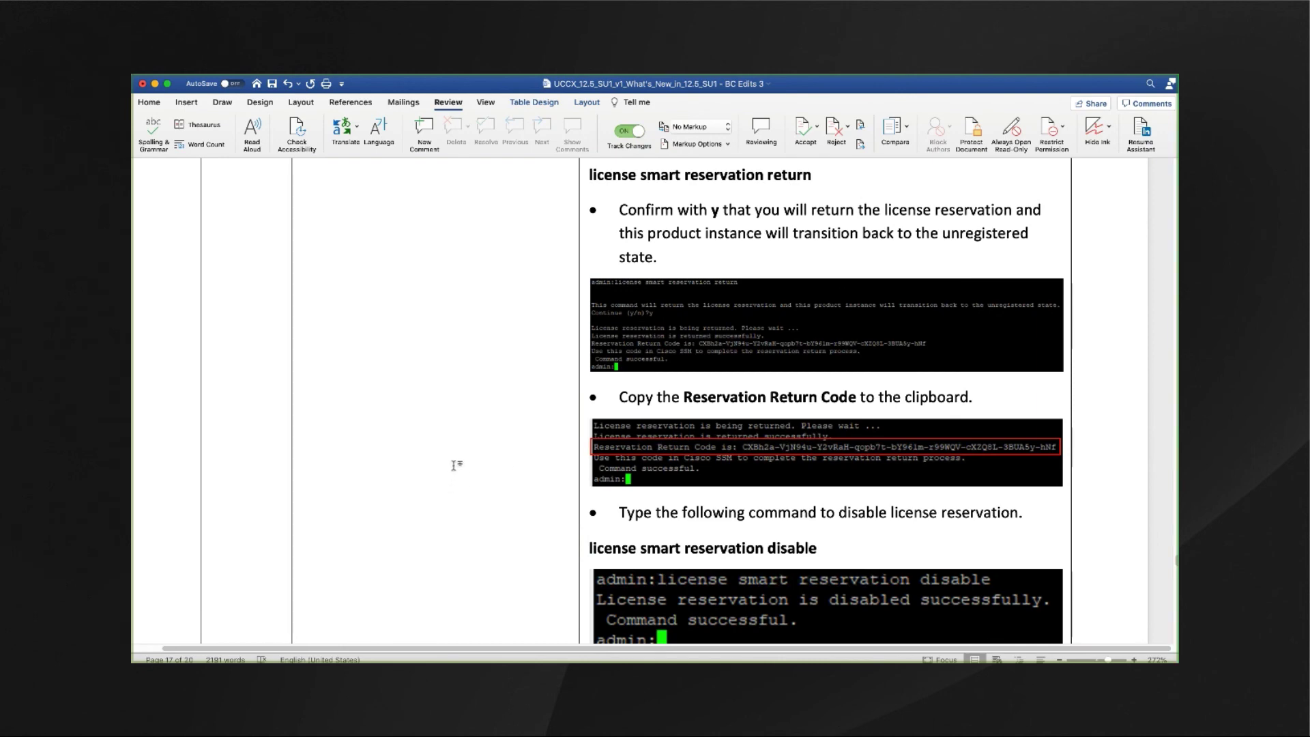
scroll(454, 464, "down", 5)
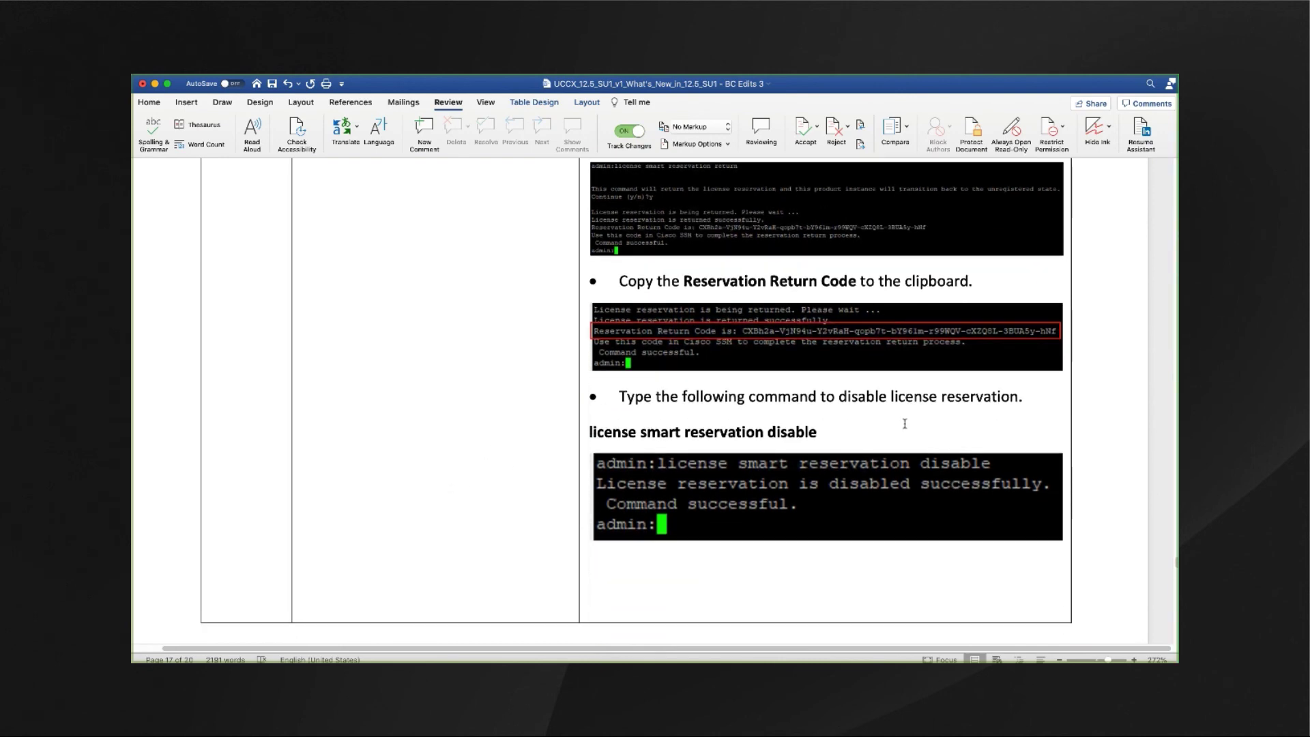
scroll(905, 424, "down", 15)
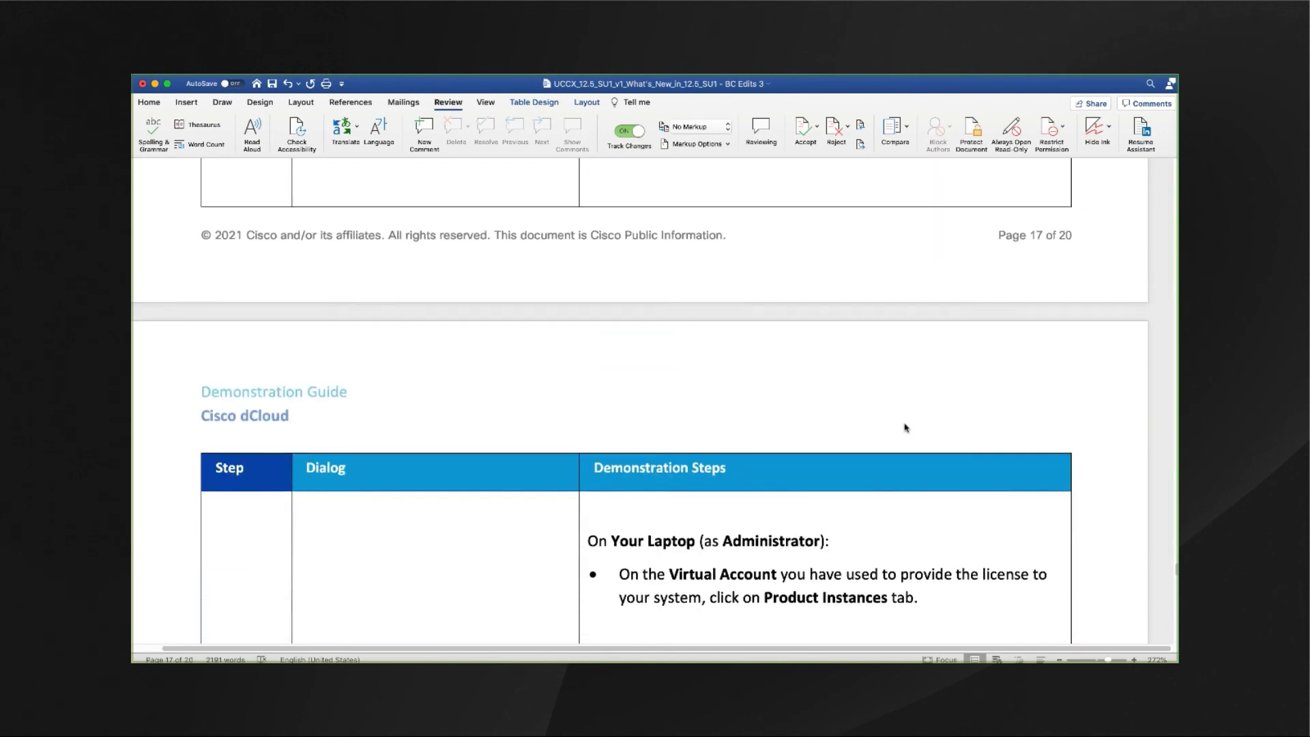
scroll(905, 424, "down", 3)
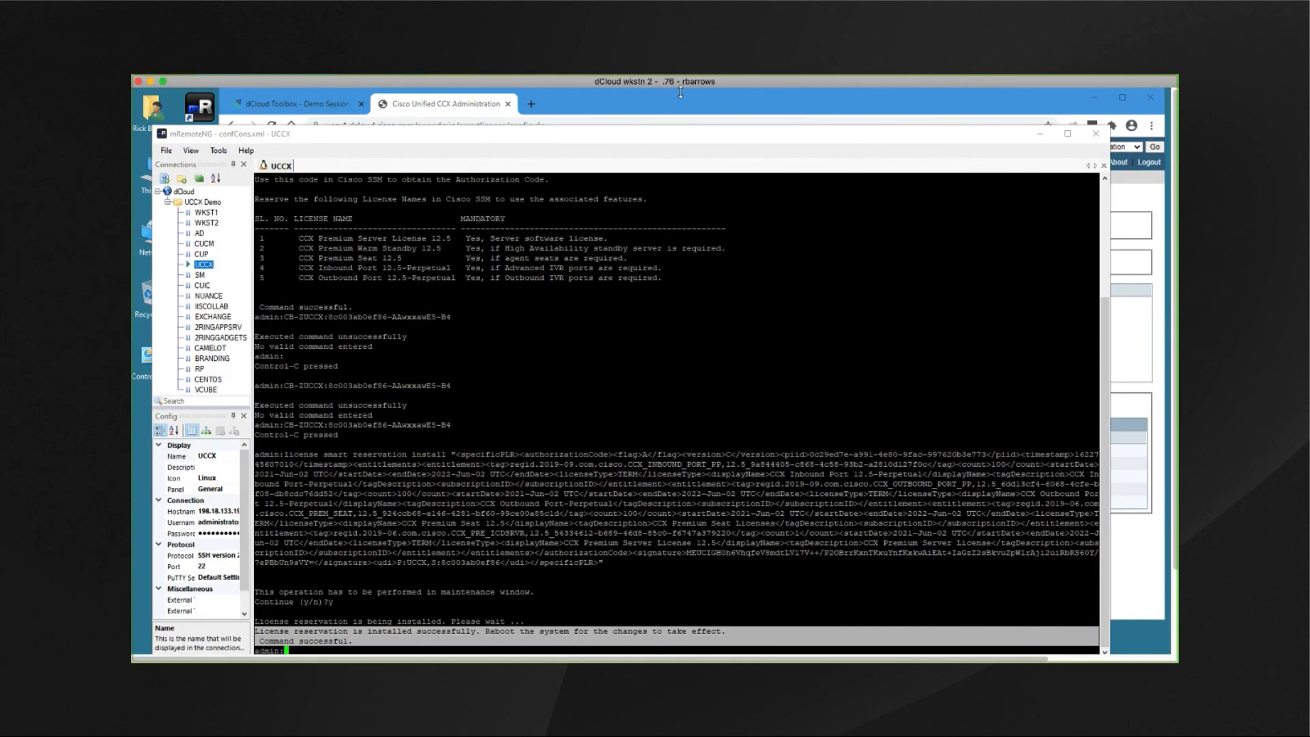
Run "license smart reservation return" in the UCCX command line session, confirm with y and copy the reservation return code
left_click(375, 646)
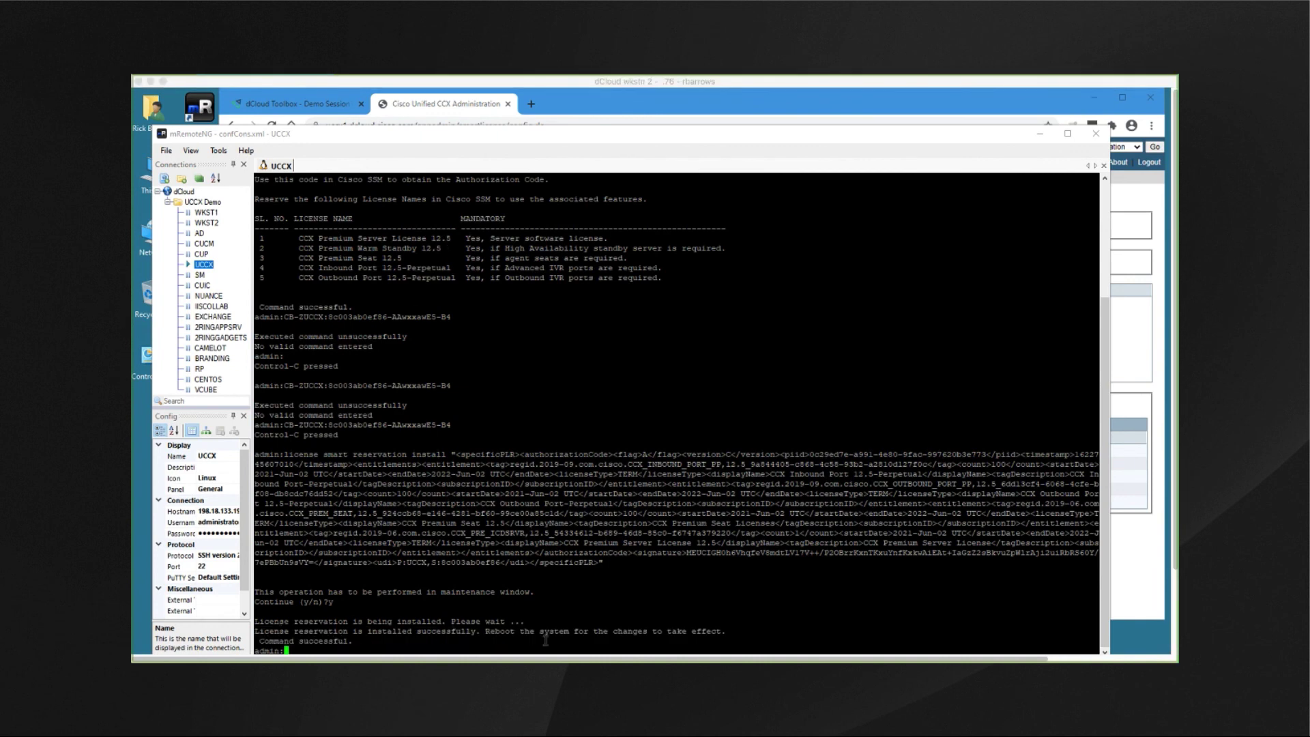
type("license")
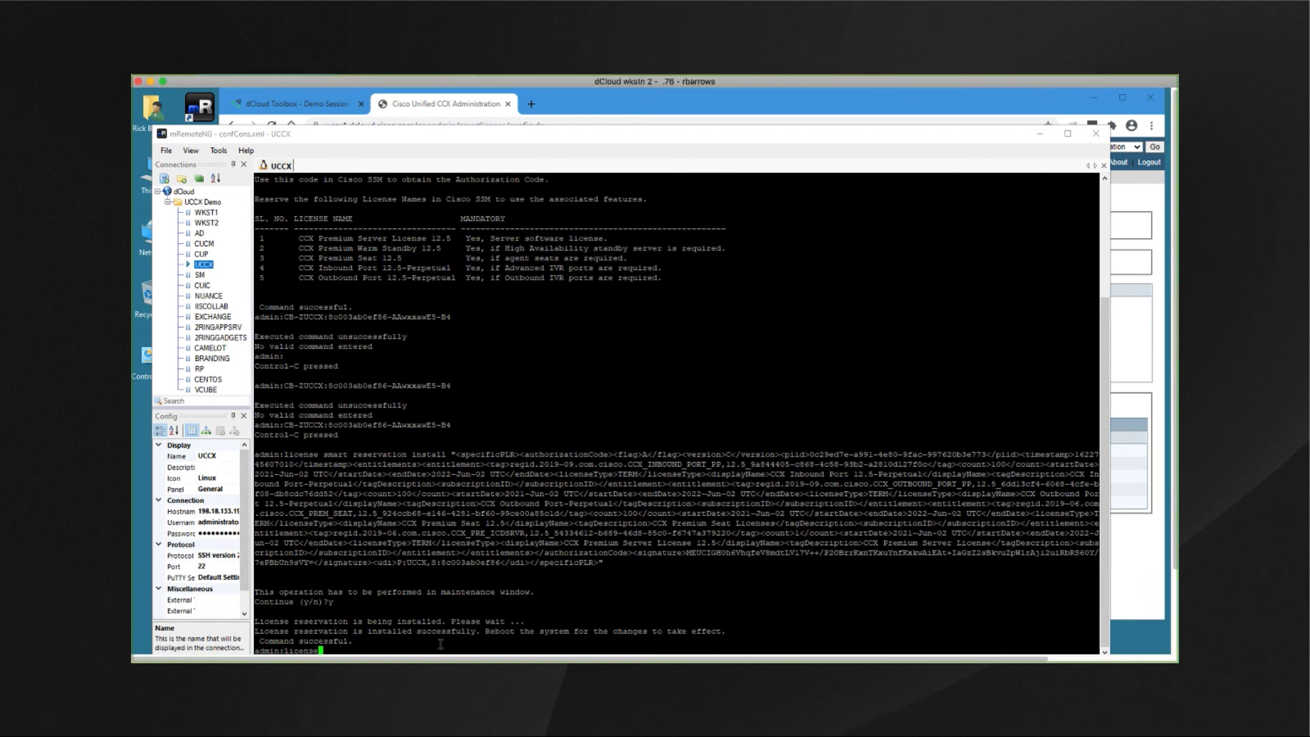
type(" smart reservation return")
key("Return")
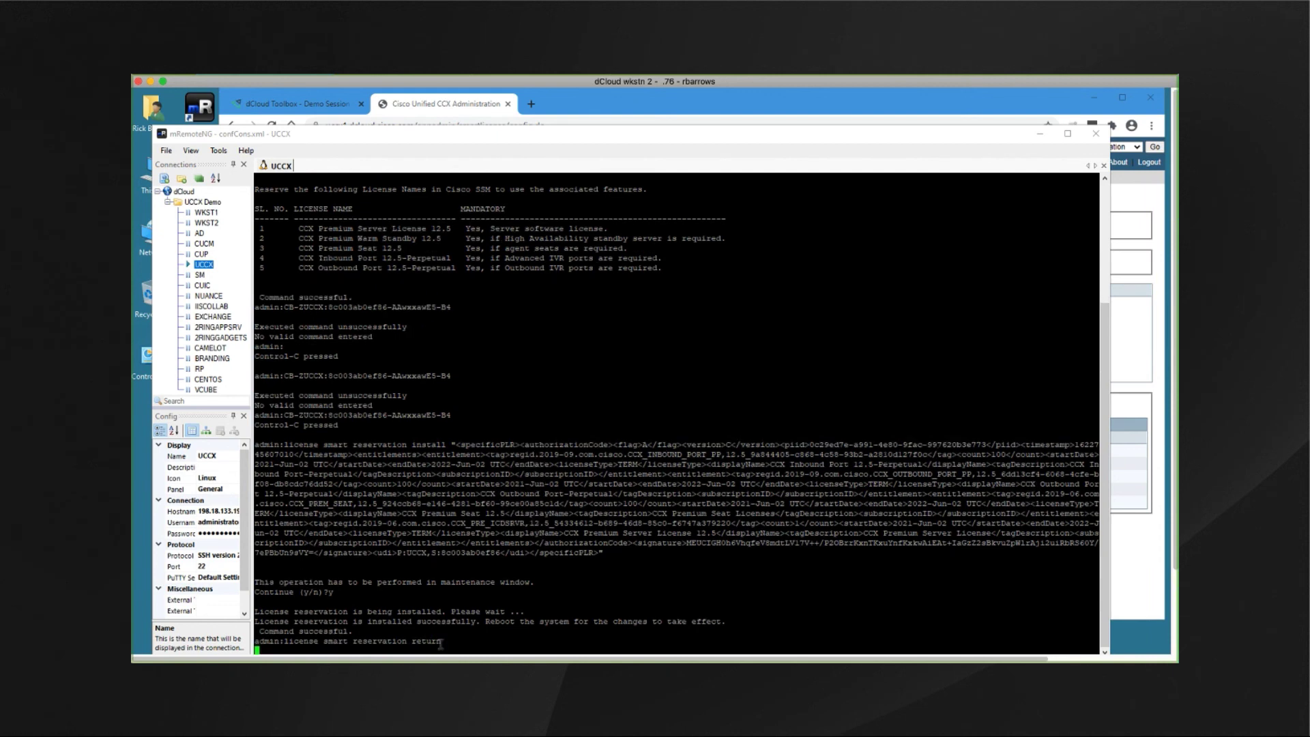
type("y")
key("Return")
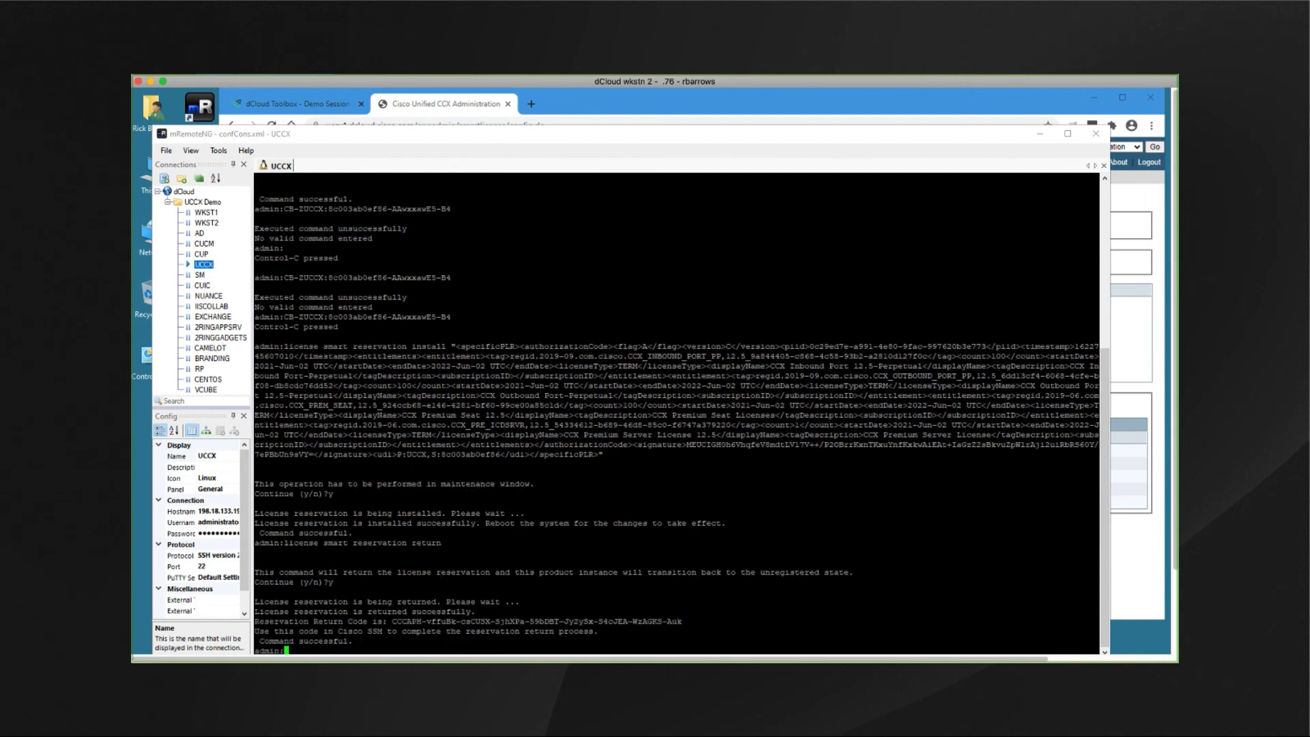
left_click_drag(393, 621, 671, 625)
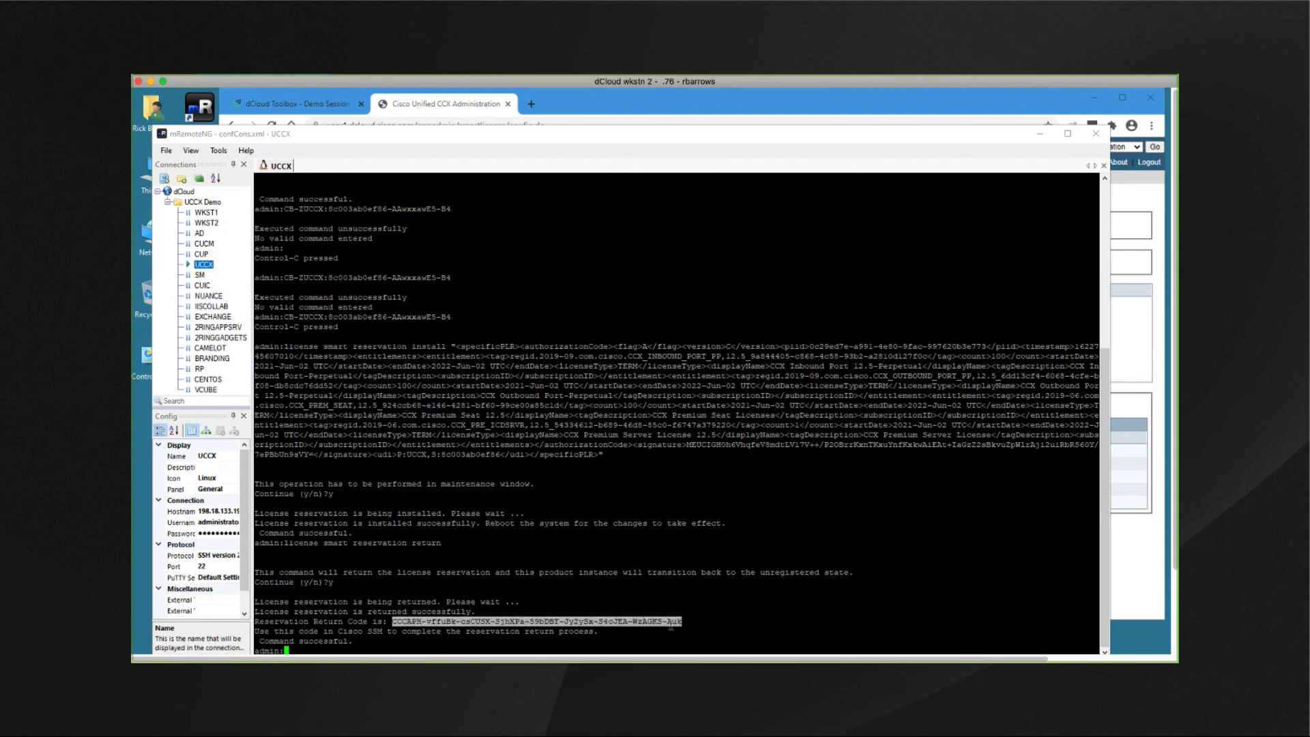
key("ctrl+c")
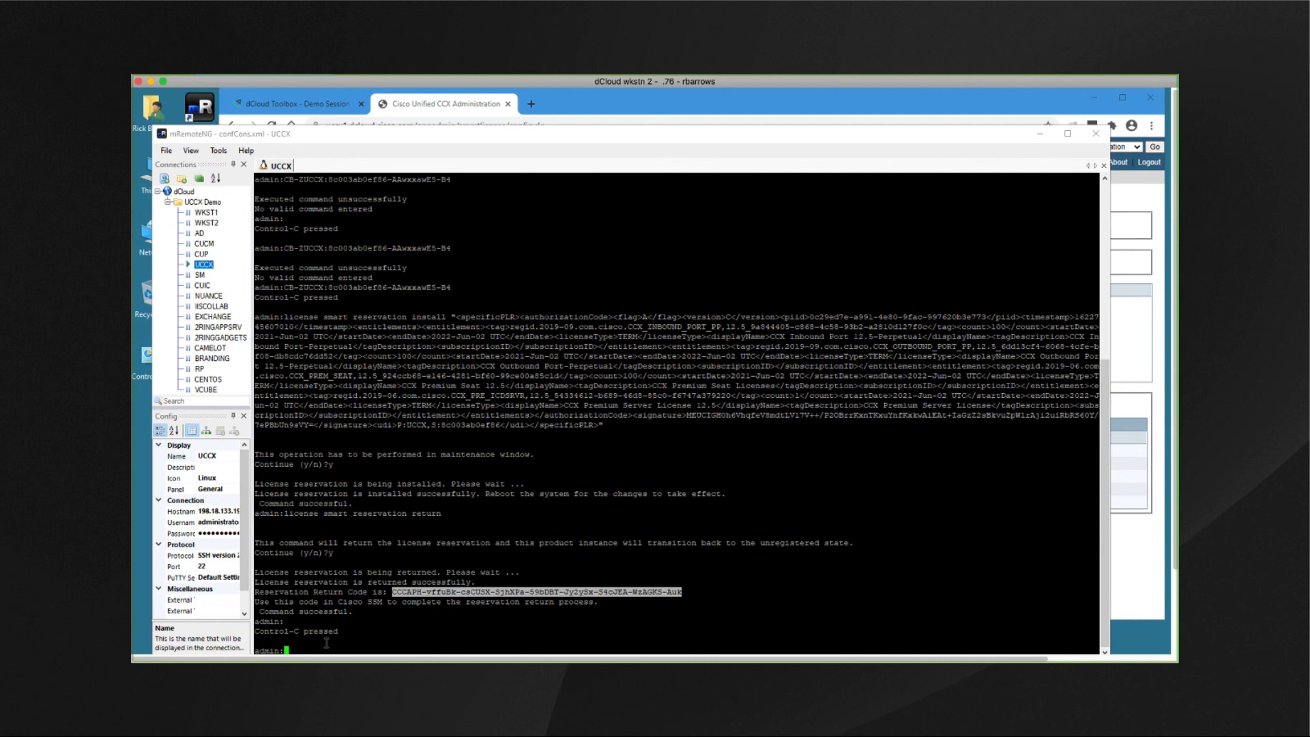
Disable license reservation in the UCCX command line with "license smart reservation disable"
type("license smart reservation disabled")
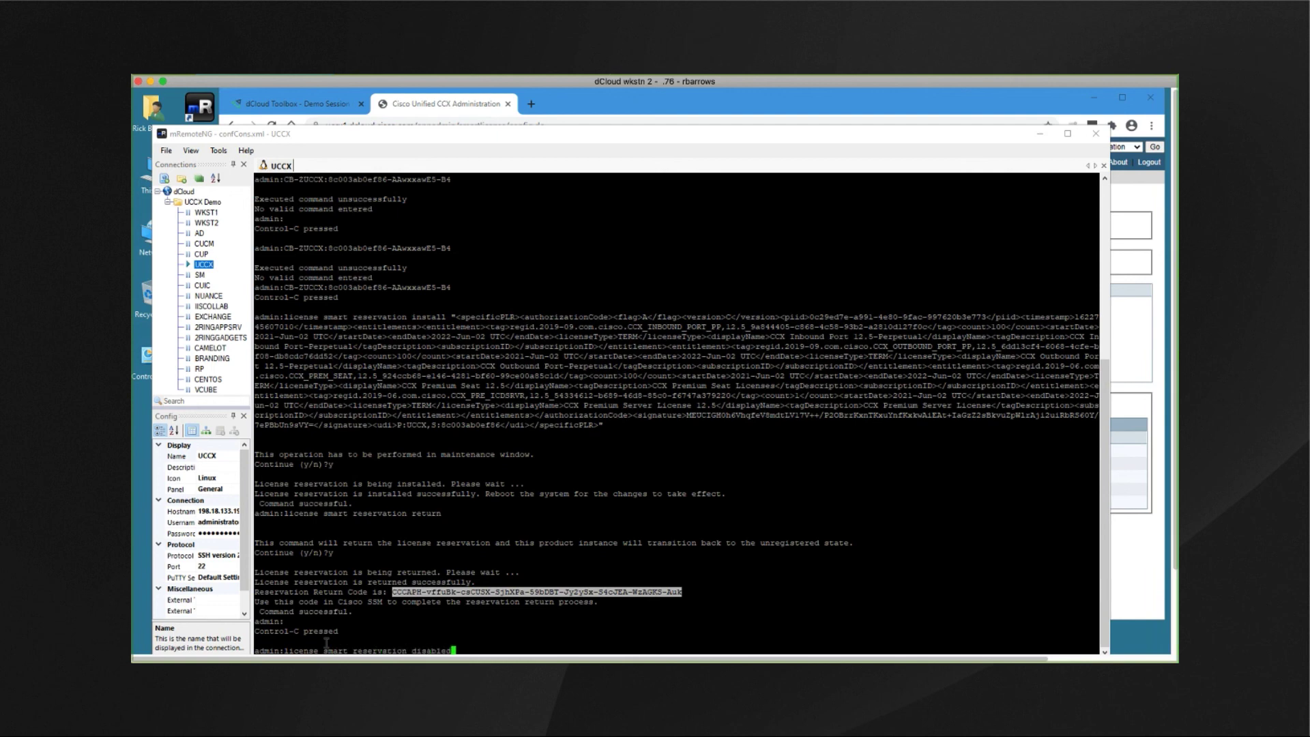
key("Return")
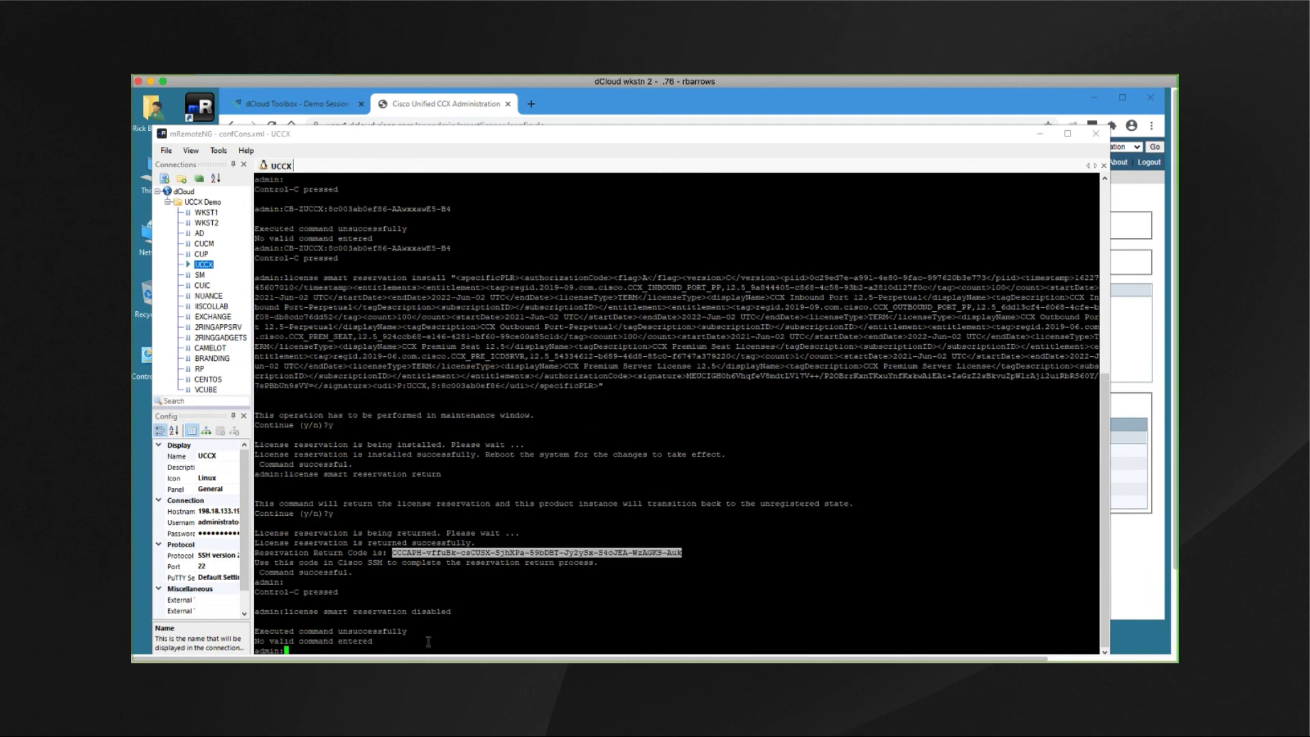
key("Up")
key("BackSpace")
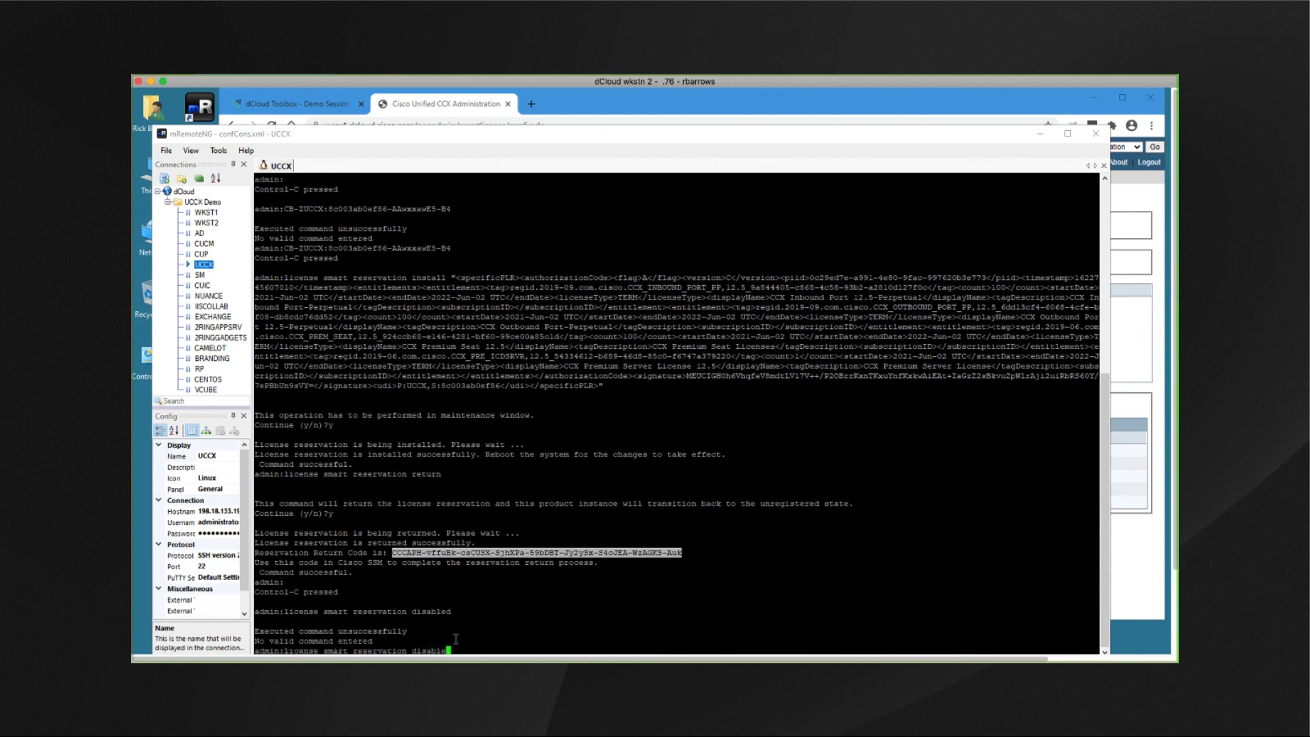
key("Return")
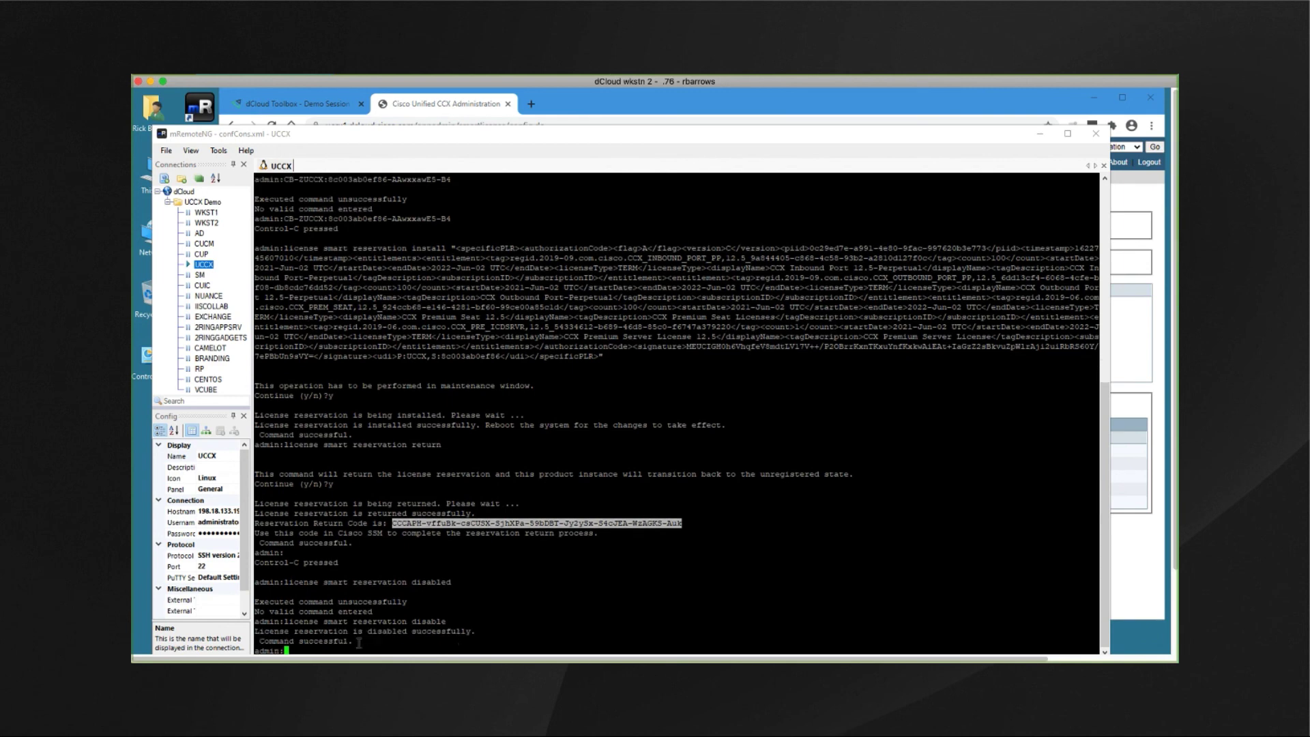
left_click_drag(359, 642, 258, 637)
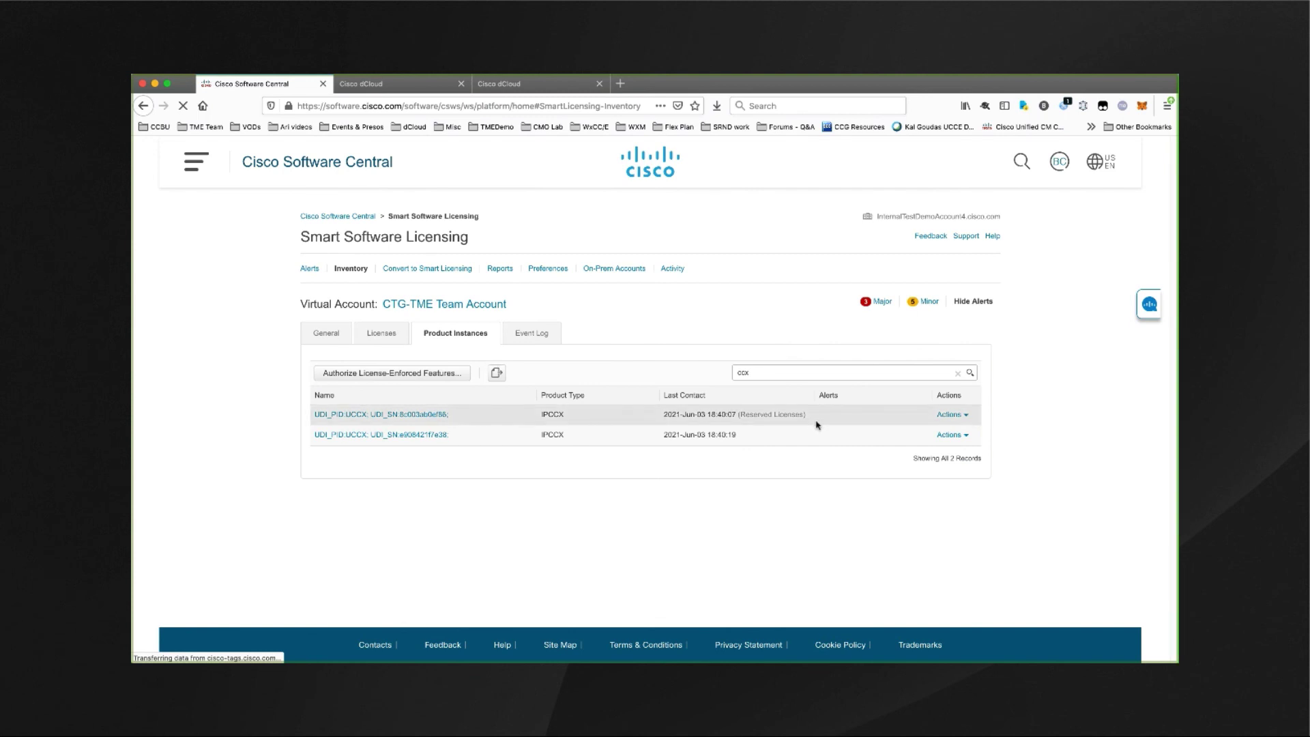
Remove the UCCX product instance with reserved licenses from the virtual account, pasting the copied code as its Reservation Return Code
left_click(967, 416)
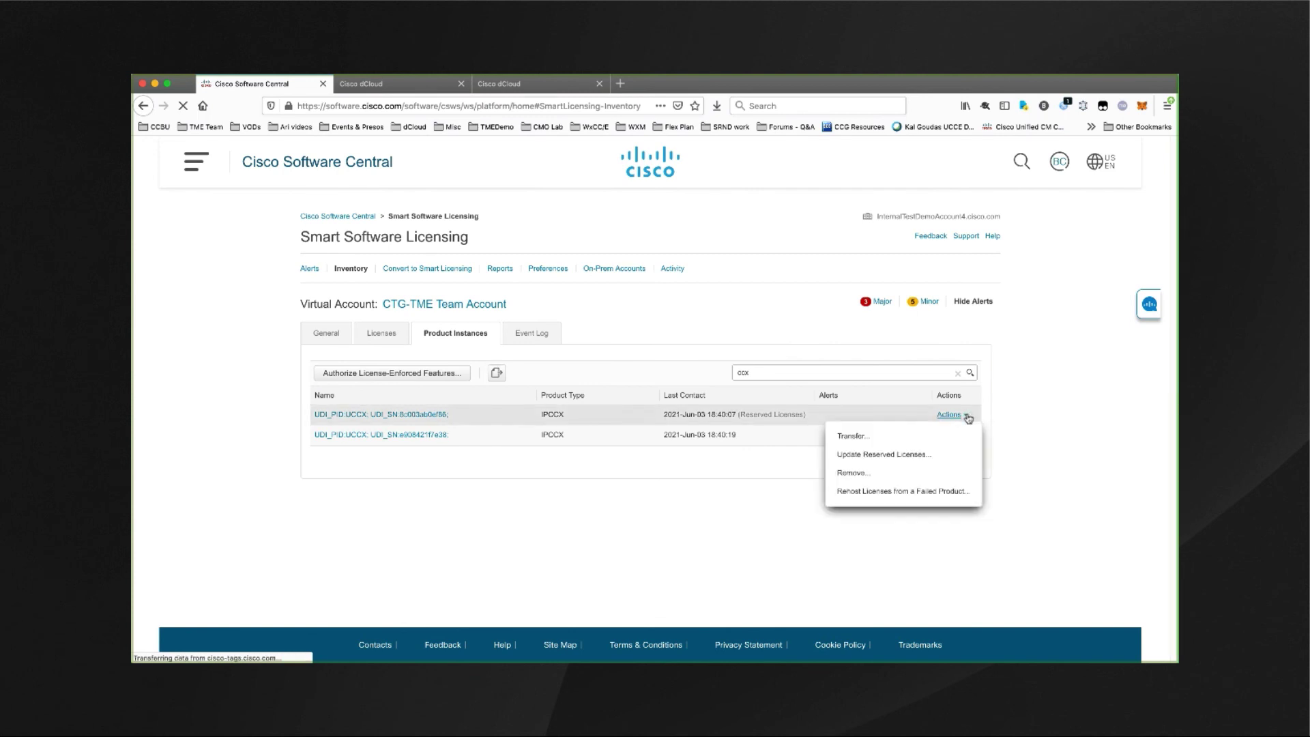
left_click(853, 476)
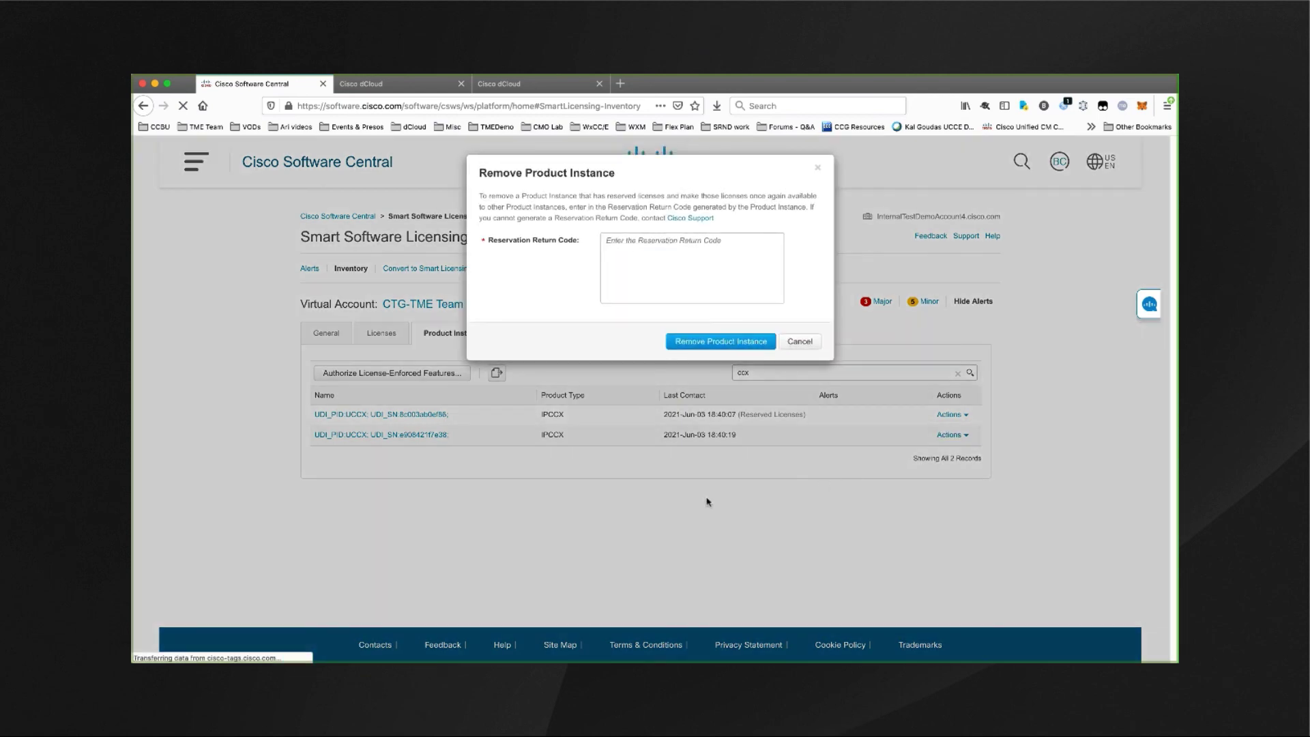
right_click(634, 247)
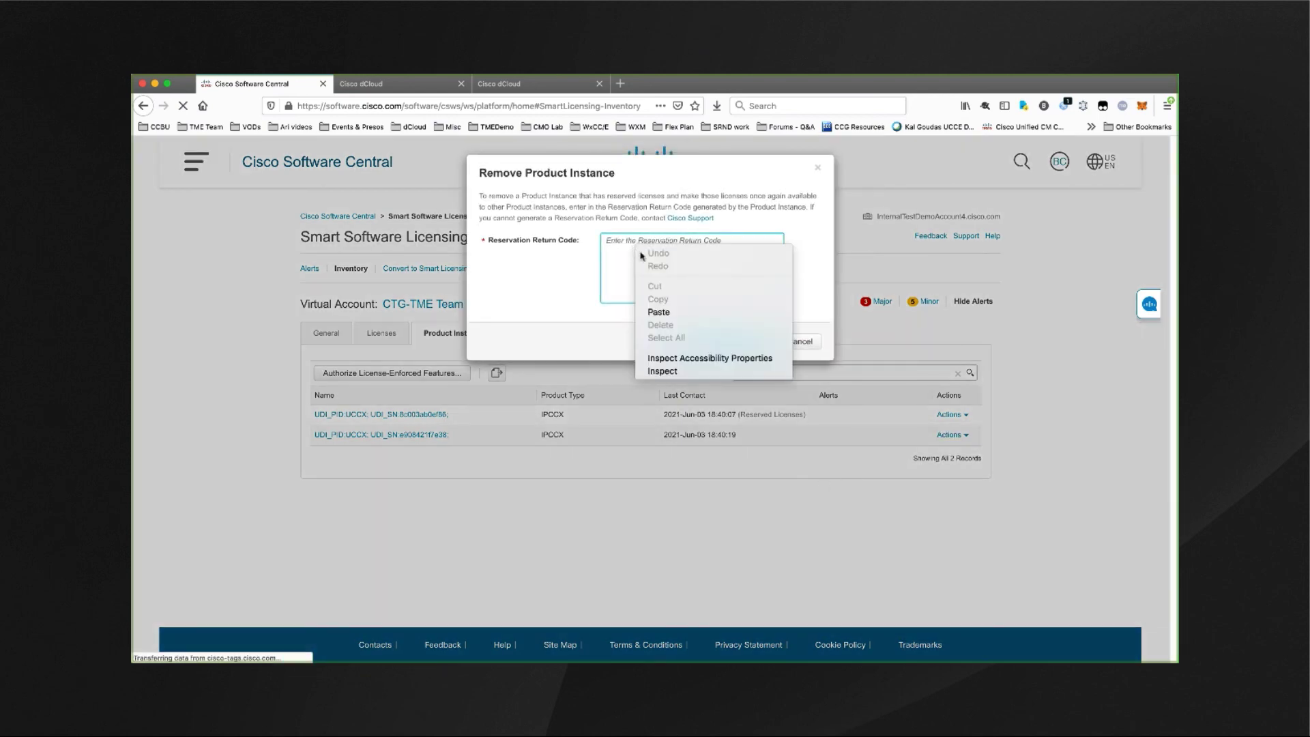
left_click(659, 312)
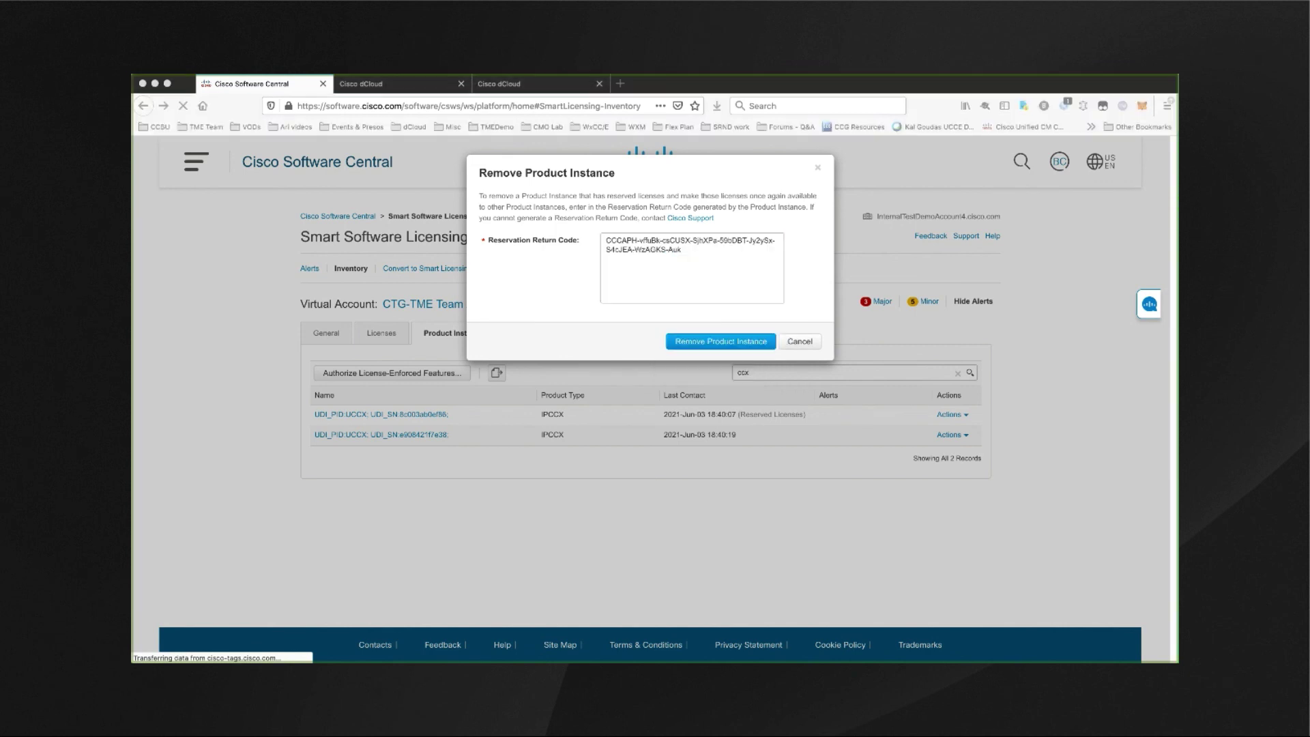
left_click(727, 342)
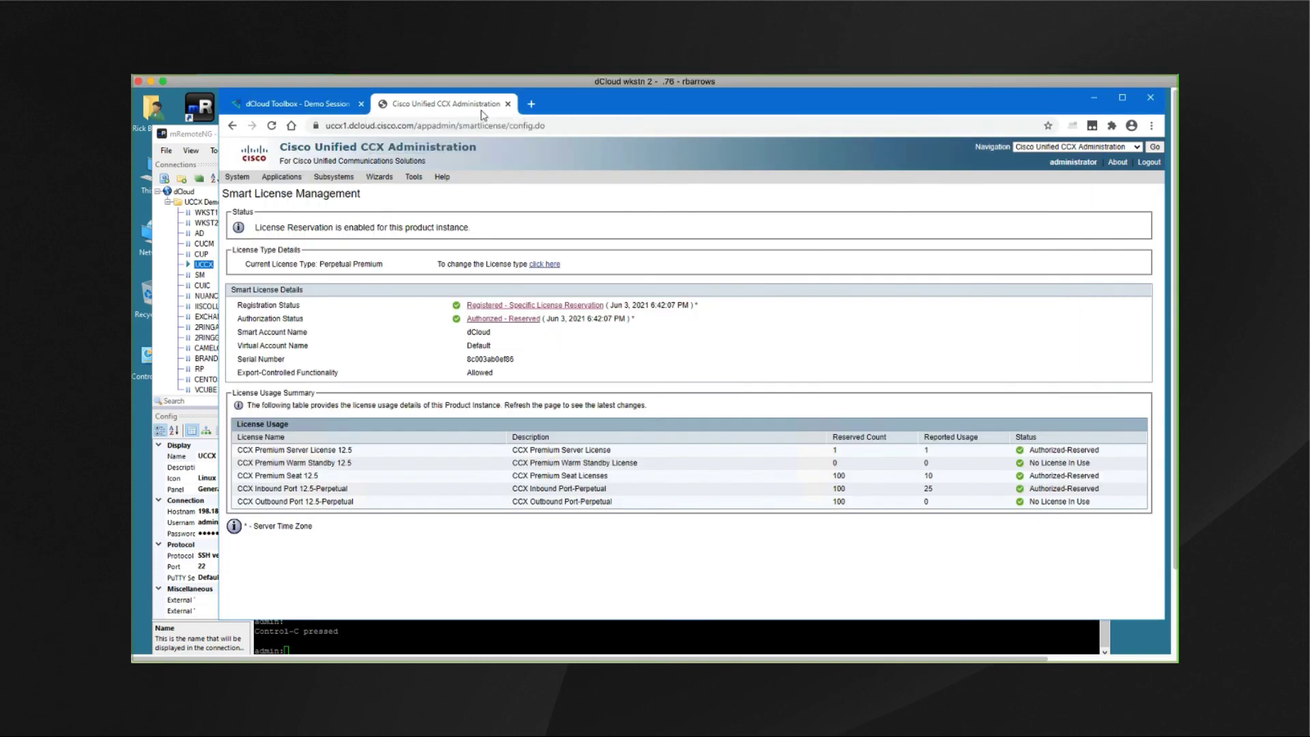
Switch to Cisco Unified CCX Administration and reload the Smart License Management page to check the license status
left_click(272, 125)
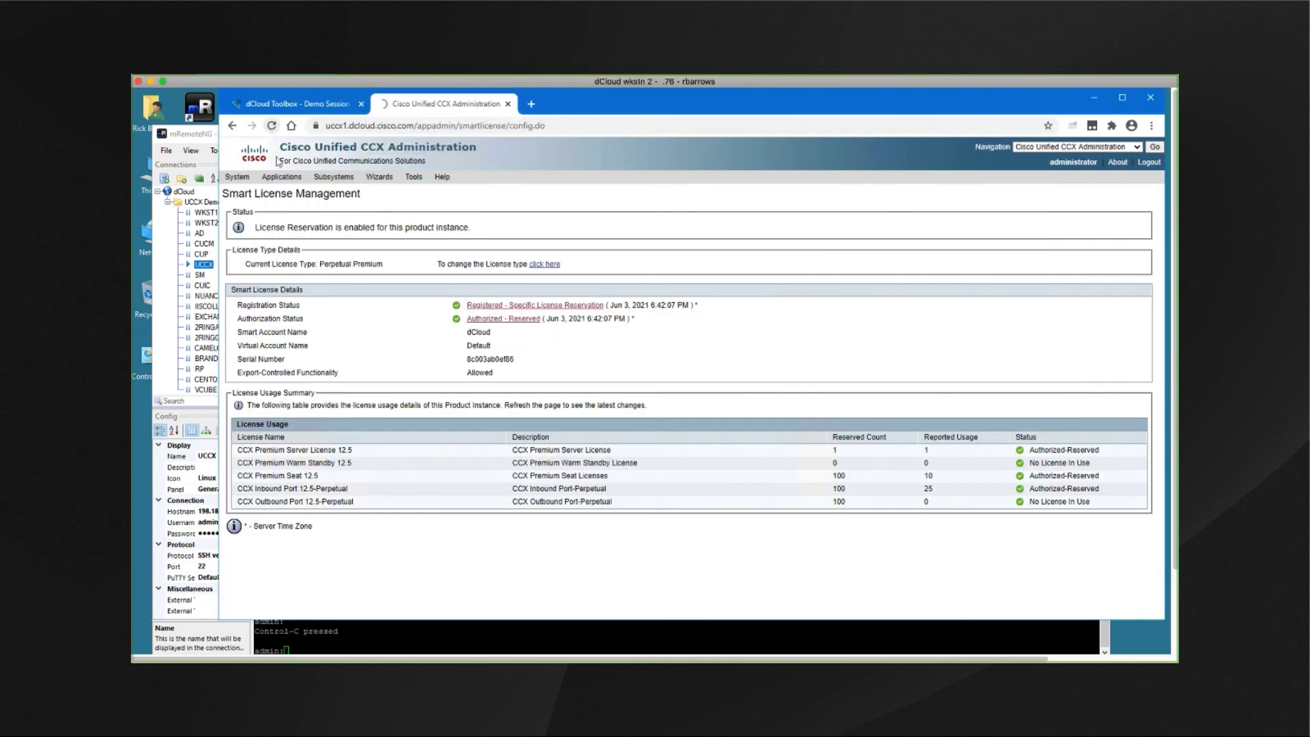